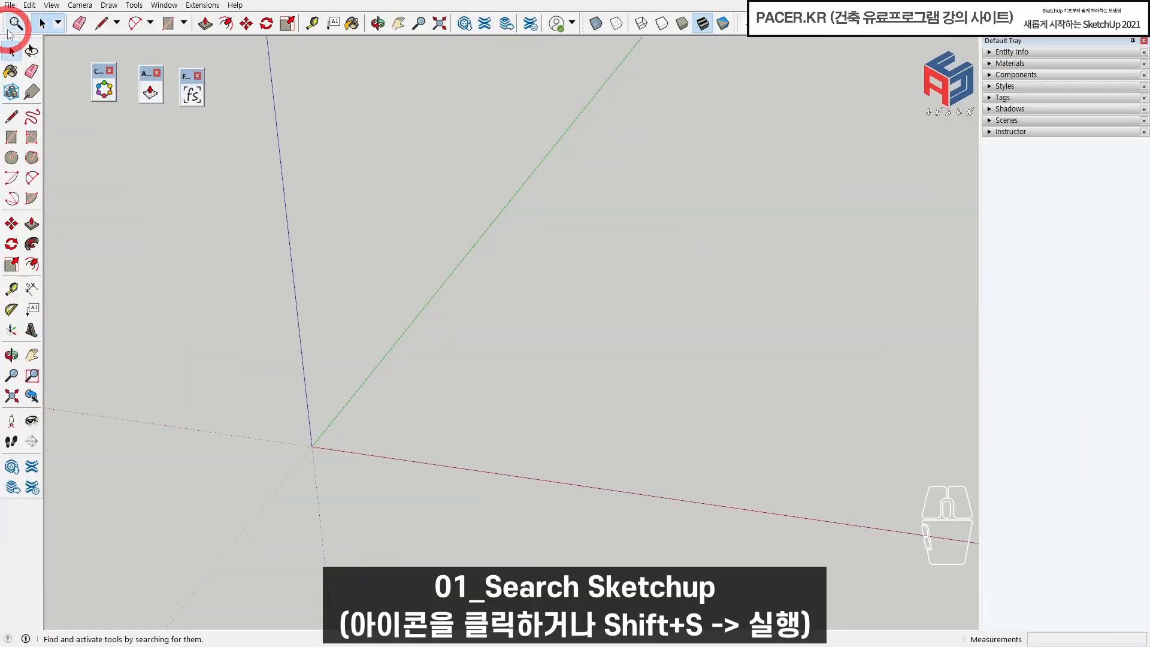
# - Undock the Getting Started toolbar into the drawing area and dock it back above the viewport
pyautogui.moveTo(8, 20)
pyautogui.mouseDown()
pyautogui.moveTo(56, 89)
pyautogui.moveTo(125, 306)
pyautogui.mouseUp()
pyautogui.moveTo(418, 307); pyautogui.dragTo(501, 308)
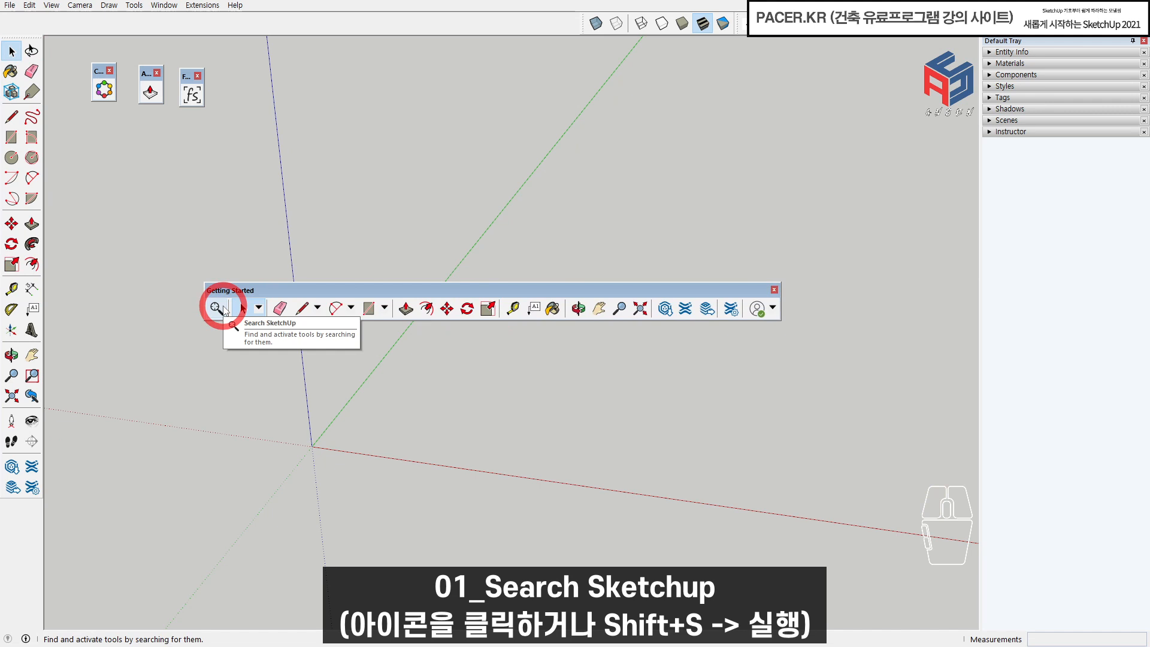
pyautogui.moveTo(242, 293); pyautogui.dragTo(31, 26)
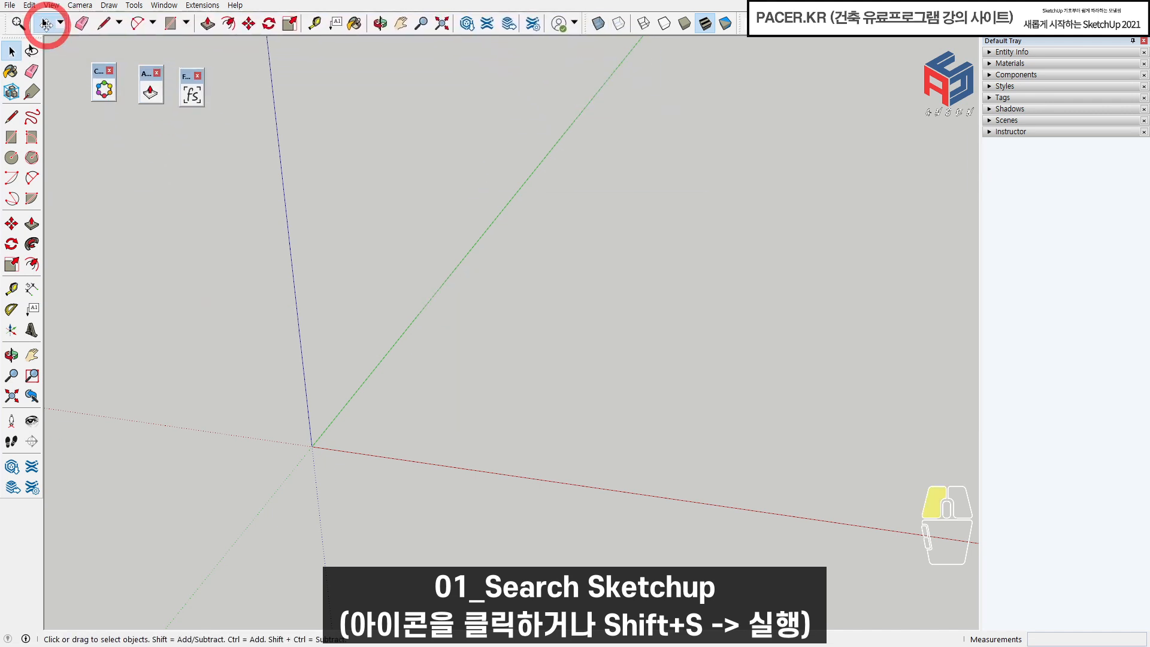
# - Search the commands for "rec", activate Rectangle and draw a rectangle from the origin on the ground plane
pyautogui.press('shift')
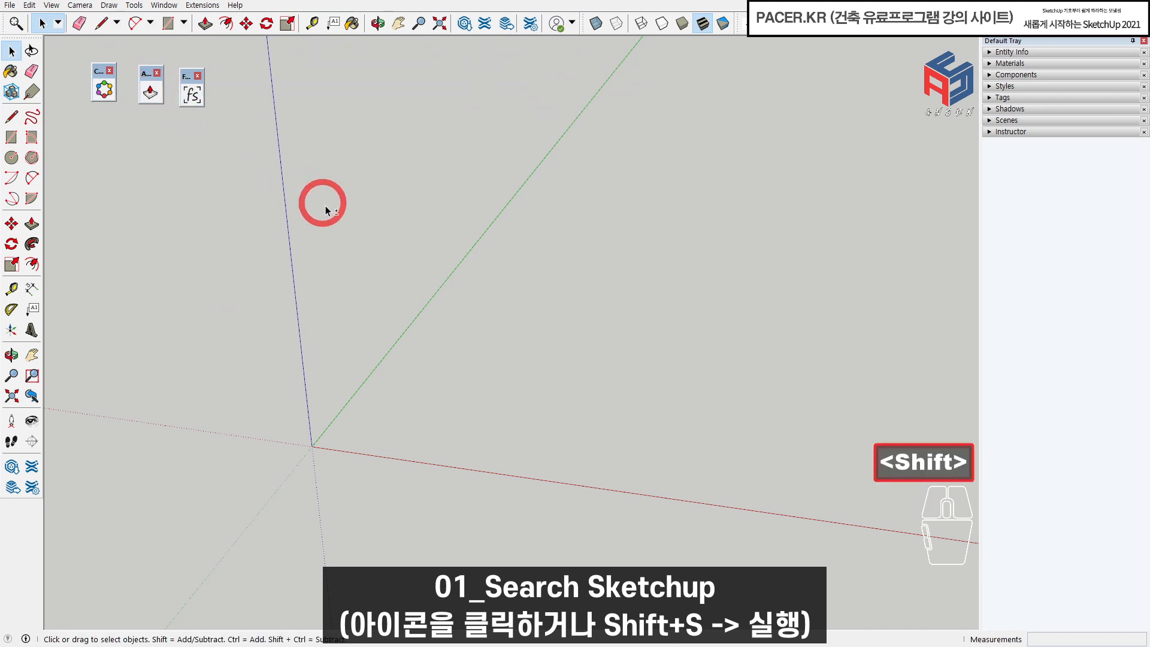
pyautogui.hotkey('shift', 's')
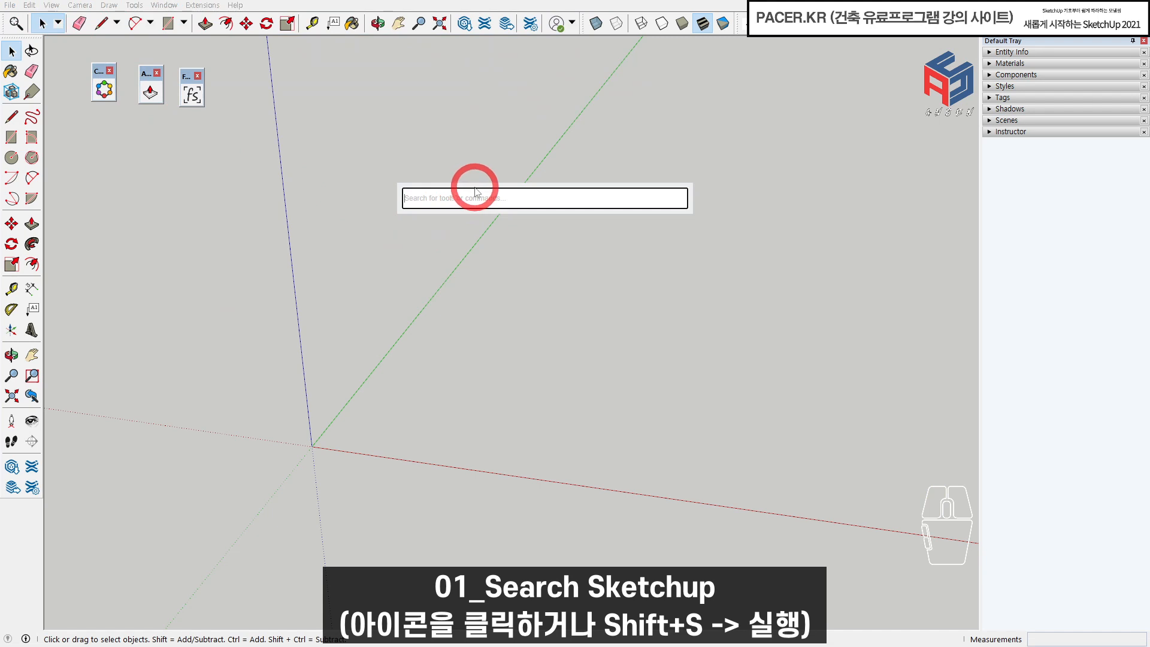
pyautogui.write('rec')
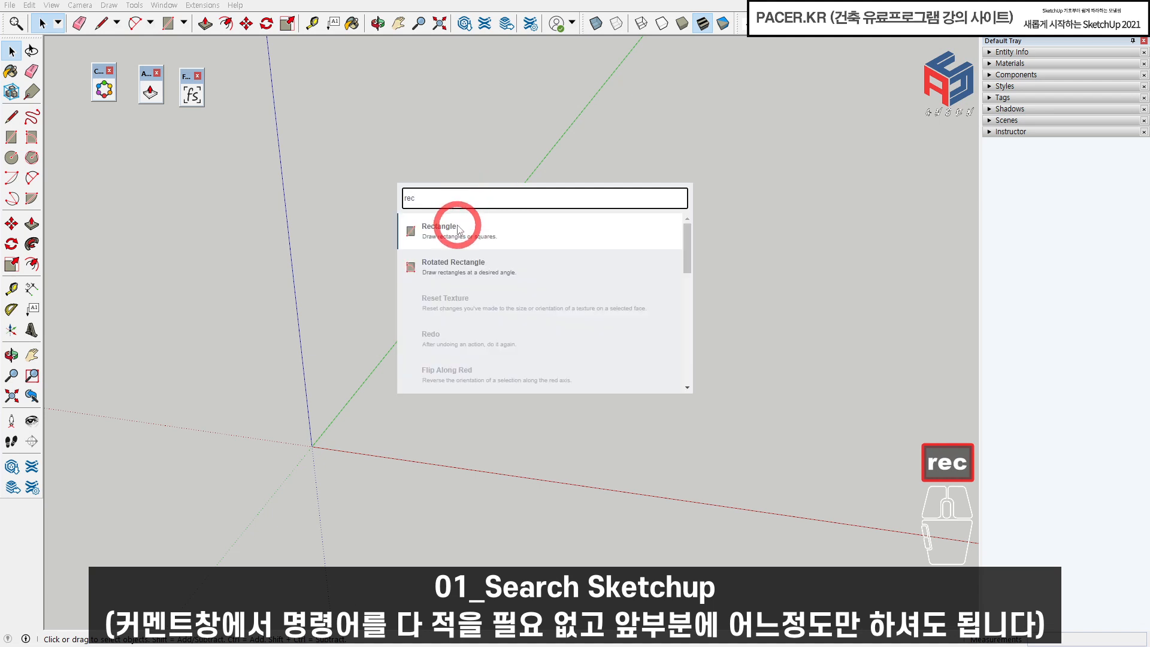
pyautogui.click(458, 228)
pyautogui.click(311, 446)
pyautogui.click(600, 336)
pyautogui.press('space')
# - Search the commands for "push", activate Push/Pull and raise the rectangle into a box
pyautogui.hotkey('shift', 's')
pyautogui.write('push')
pyautogui.click(467, 225)
pyautogui.click(479, 288)
pyautogui.click(475, 230)
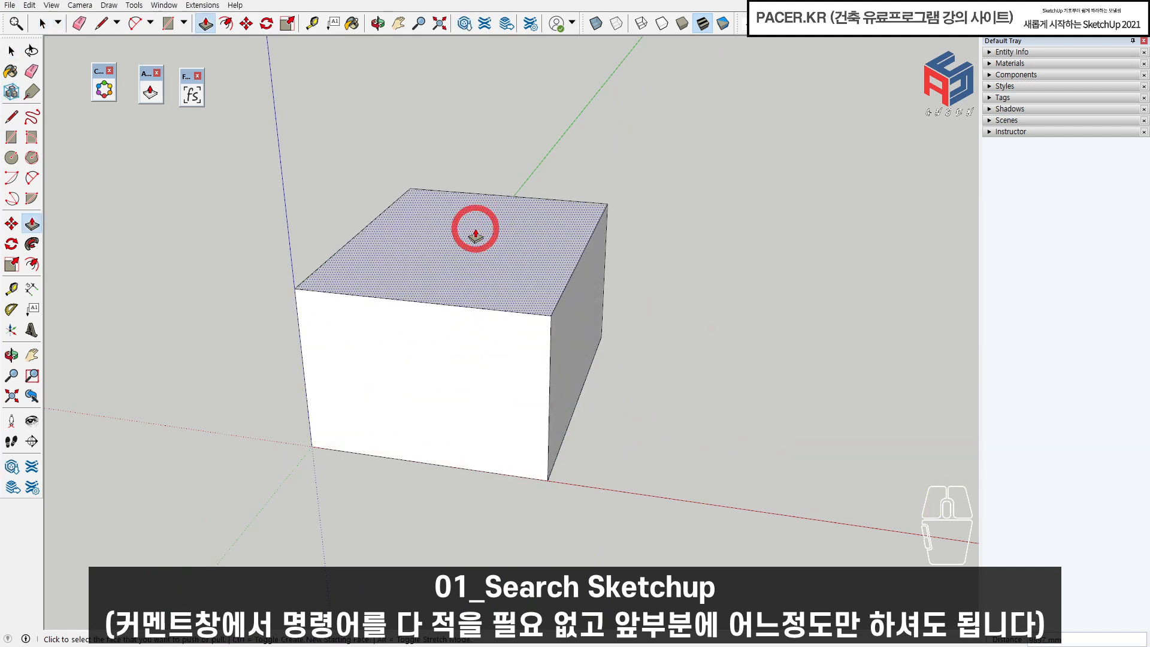
# - Search the commands for "off", activate Offset and offset the box's top face edges inward
pyautogui.hotkey('shift', 's')
pyautogui.write('off')
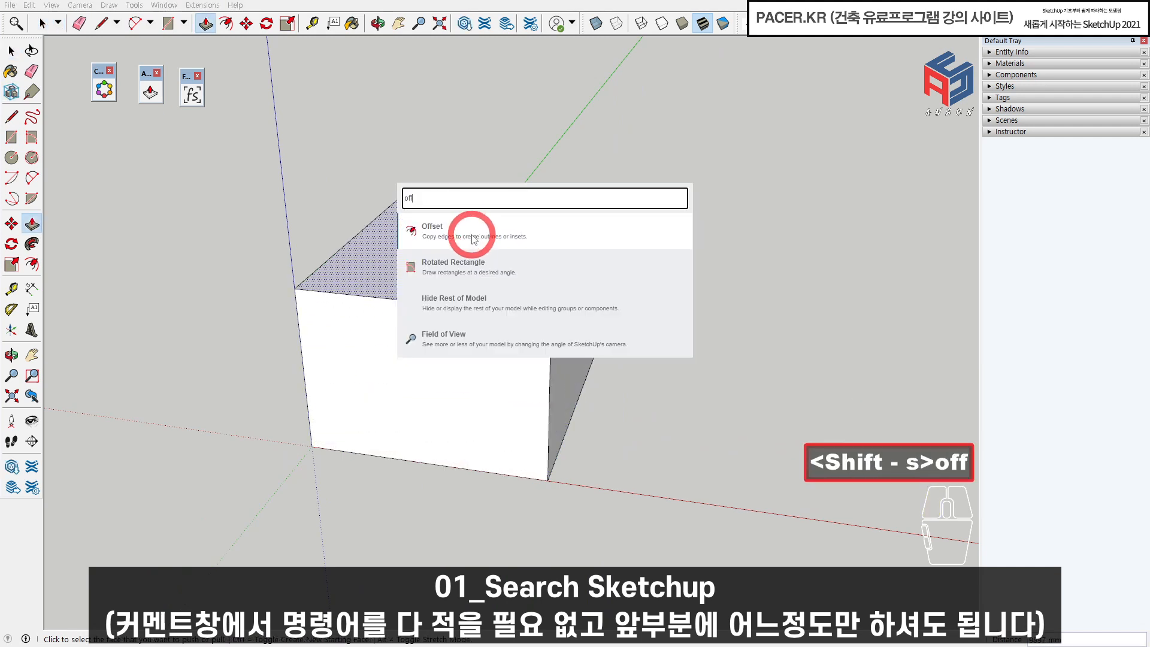
pyautogui.click(473, 239)
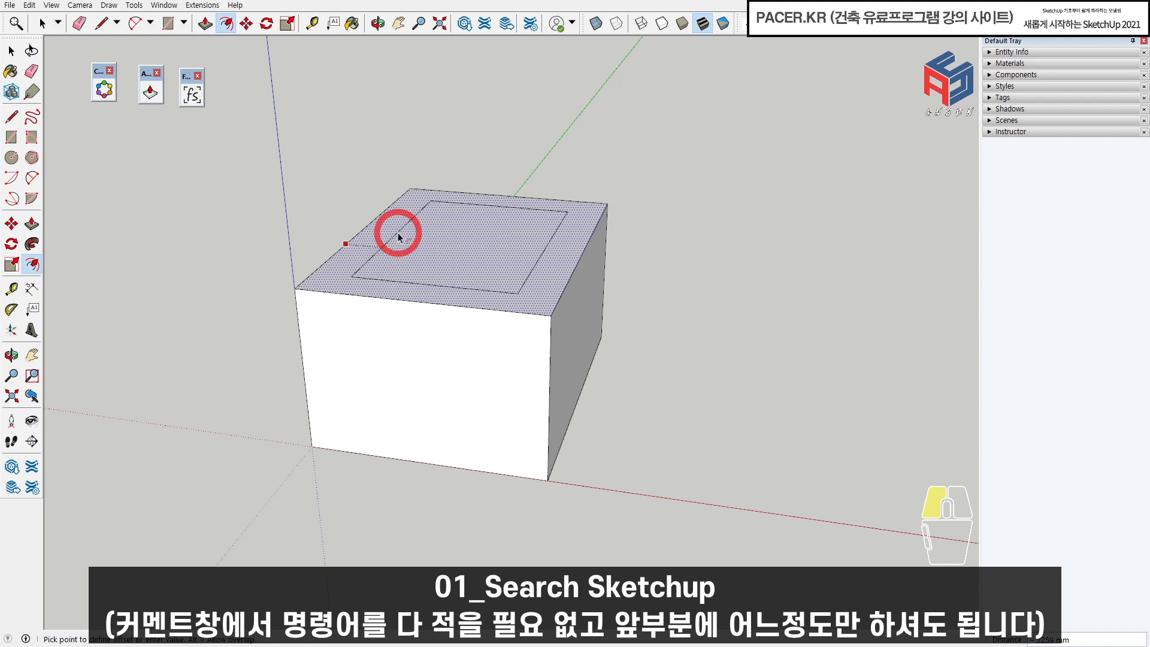
pyautogui.click(392, 229)
# - Search the commands for "push" and use Push/Pull to raise the inner top face into a second, smaller box
pyautogui.hotkey('shift', 's')
pyautogui.write('p[')
pyautogui.press('BackSpace')
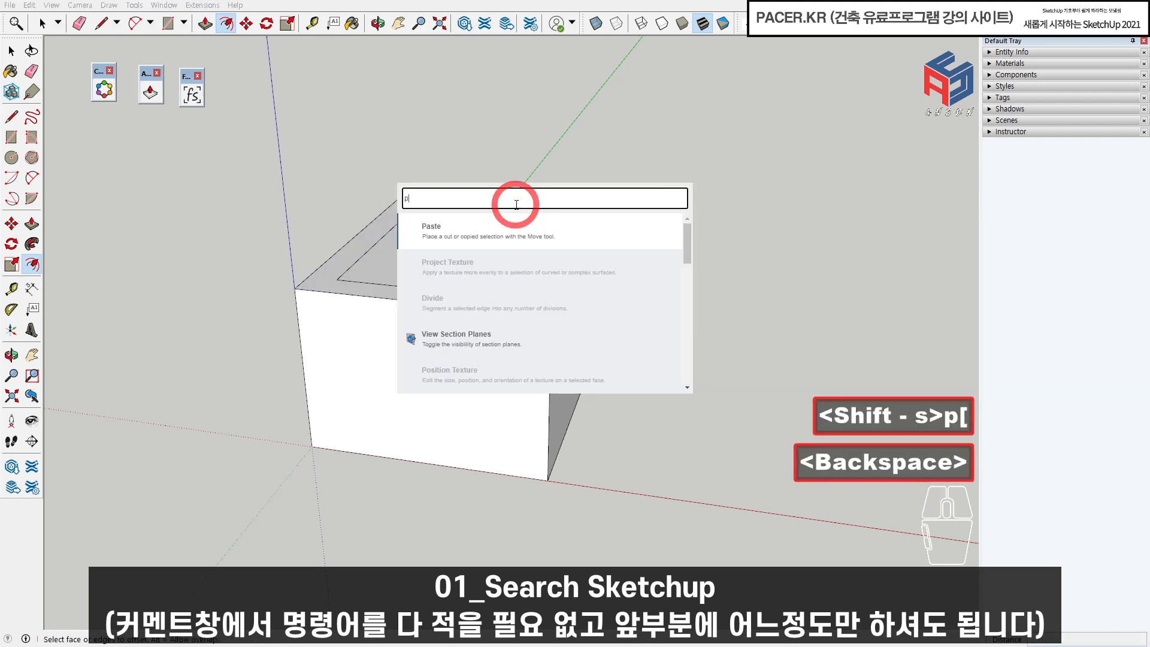
pyautogui.write('ush')
pyautogui.click(520, 227)
pyautogui.moveTo(480, 264); pyautogui.dragTo(483, 172)
pyautogui.press('space')
# - Select all the geometry of the two stacked boxes and make it a group
pyautogui.scroll(-2, 484, 180)
pyautogui.moveTo(492, 201); pyautogui.dragTo(525, 353, button='middle')
pyautogui.scroll(-1, 507, 292)
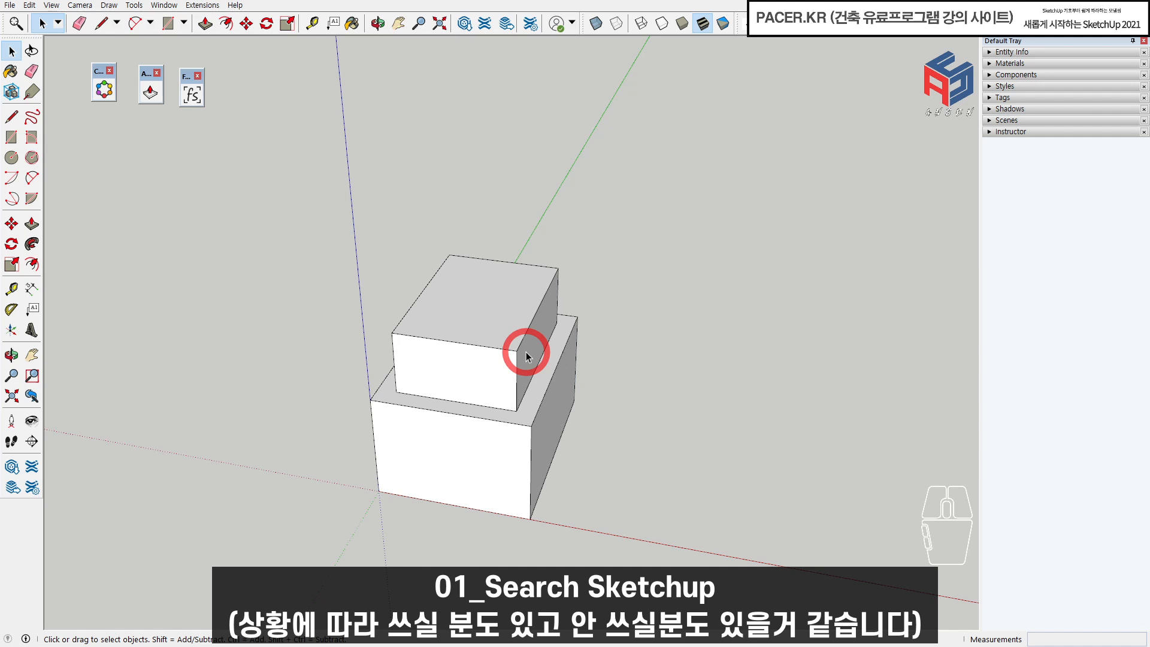
pyautogui.keyDown('shift'); pyautogui.moveTo(526, 356); pyautogui.dragTo(496, 343, button='middle'); pyautogui.keyUp('shift')
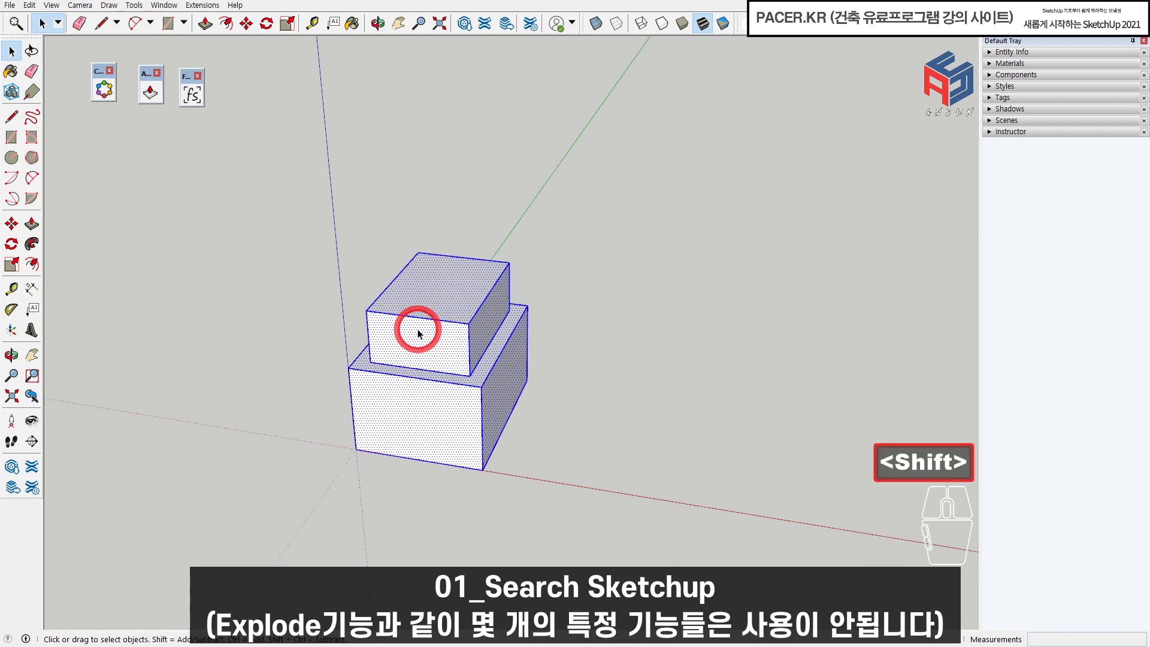
pyautogui.rightClick(412, 326)
pyautogui.press('g')
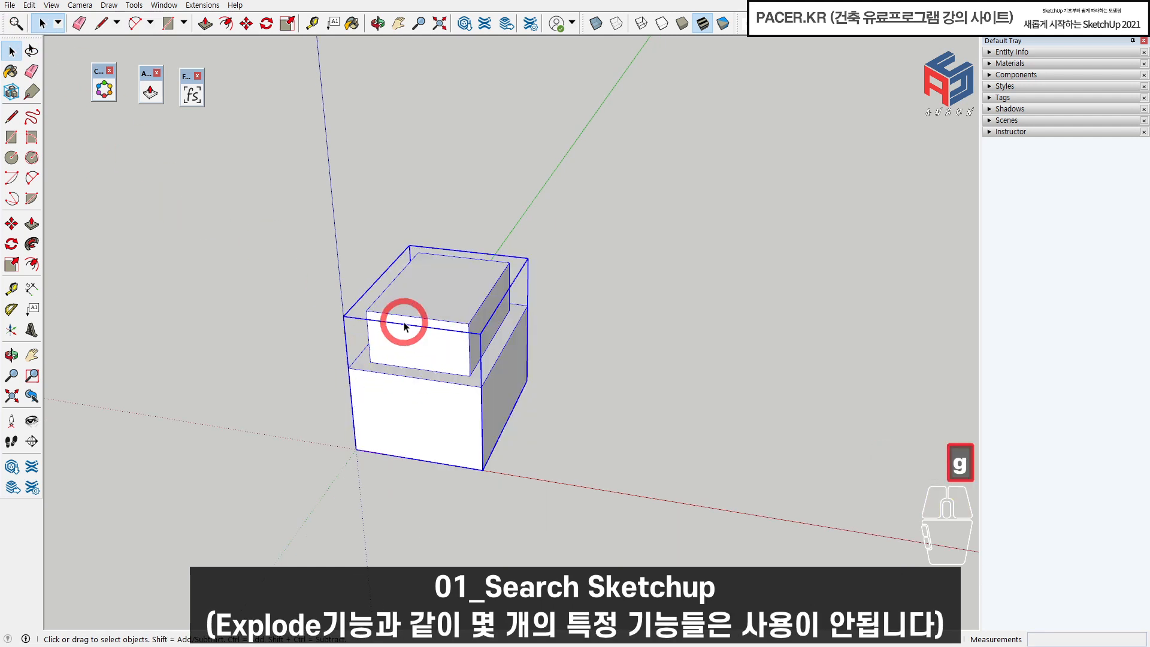
# - Search the commands for "explode", close the search and explode the group of stacked boxes
pyautogui.hotkey('shift', 's')
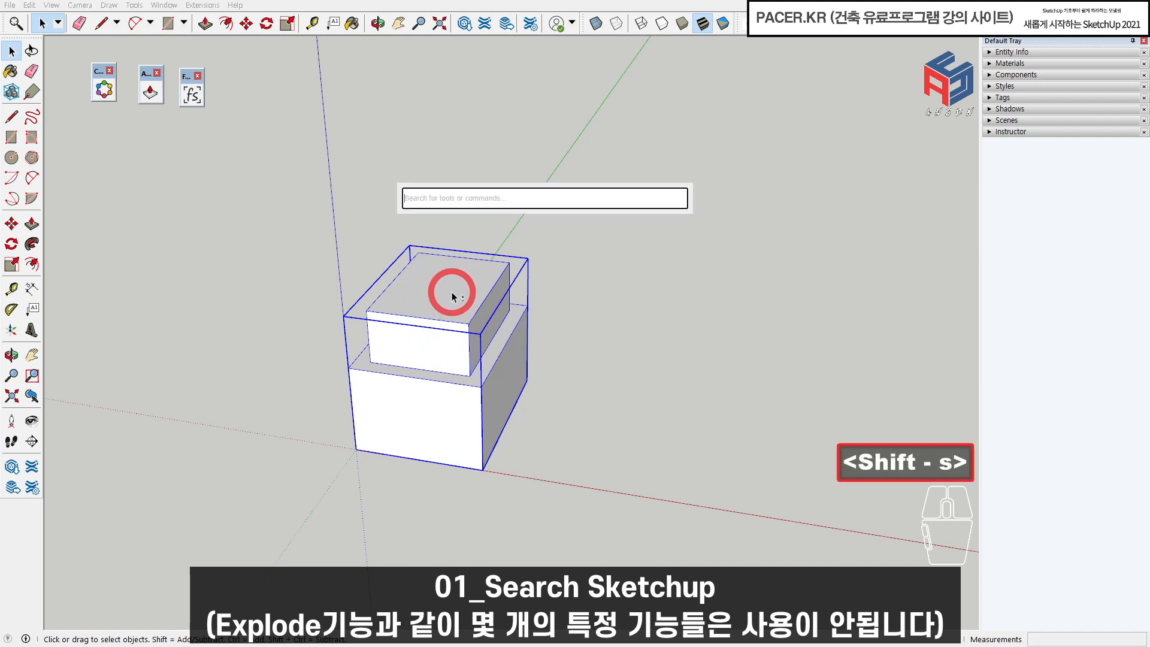
pyautogui.write('ex[')
pyautogui.press('BackSpace')
pyautogui.write('plode')
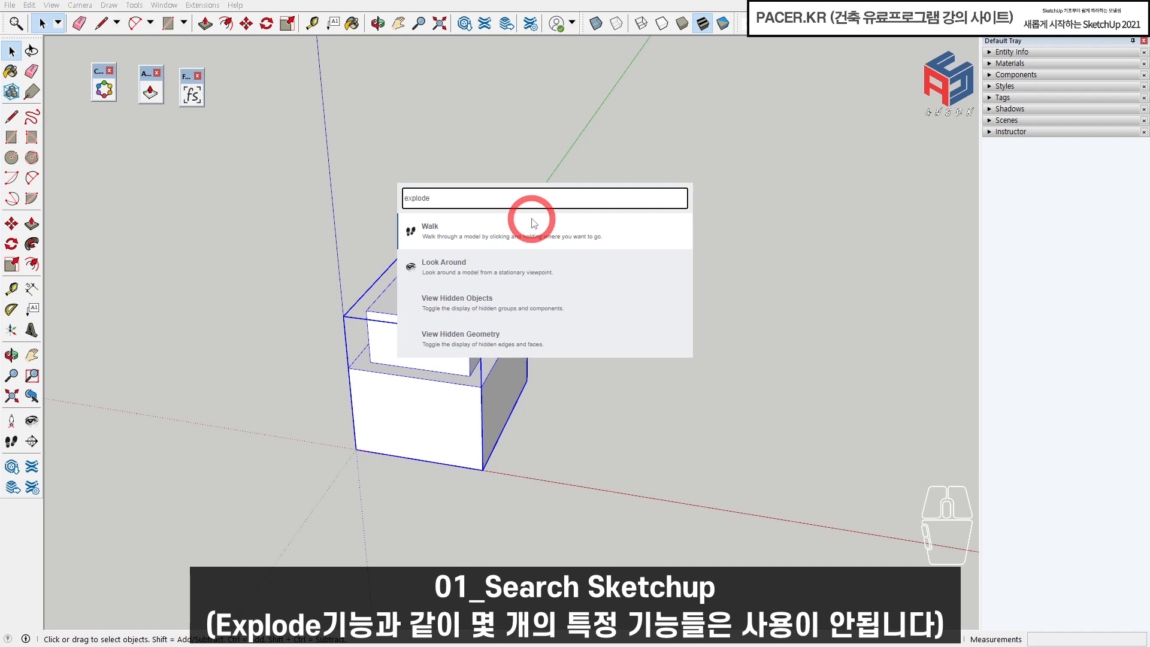
pyautogui.click(527, 174)
pyautogui.rightClick(460, 279)
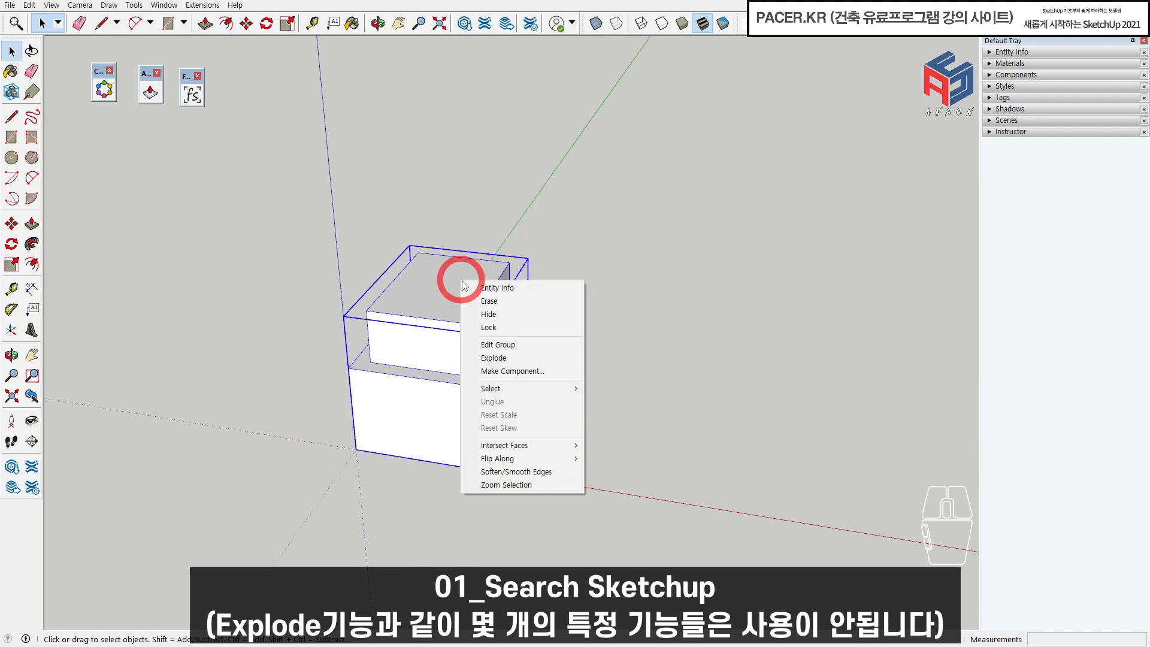
pyautogui.click(530, 361)
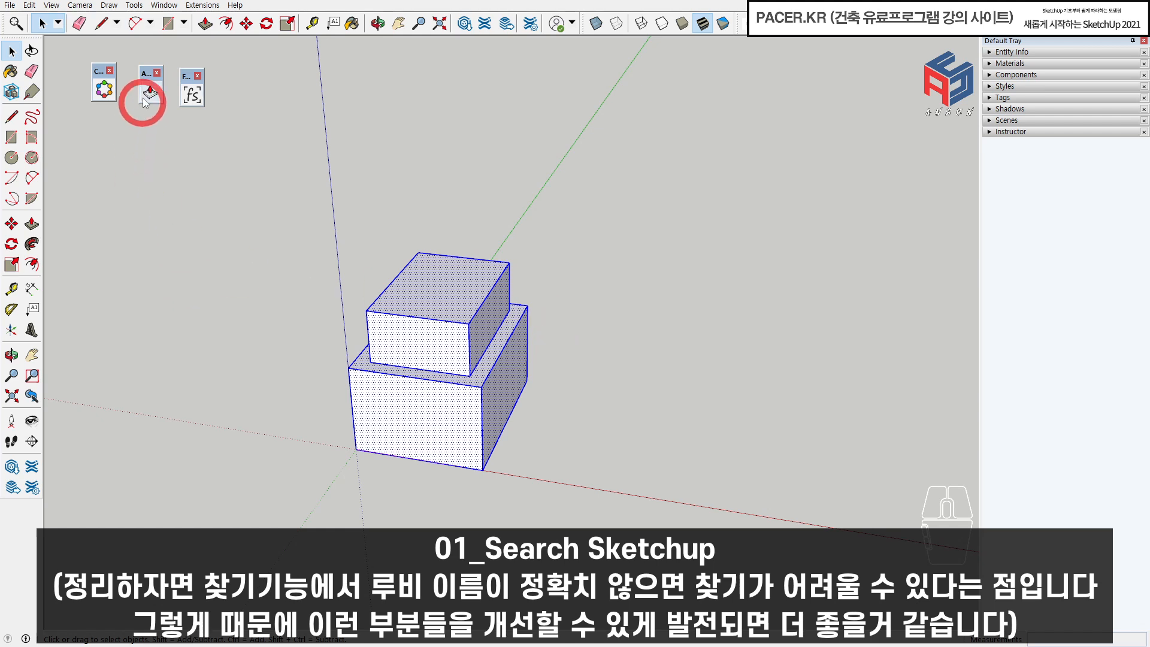
# - Move the floating Adebeo toolbar away from the other two and check its name in the Toolbars list
pyautogui.moveTo(144, 78); pyautogui.dragTo(213, 161)
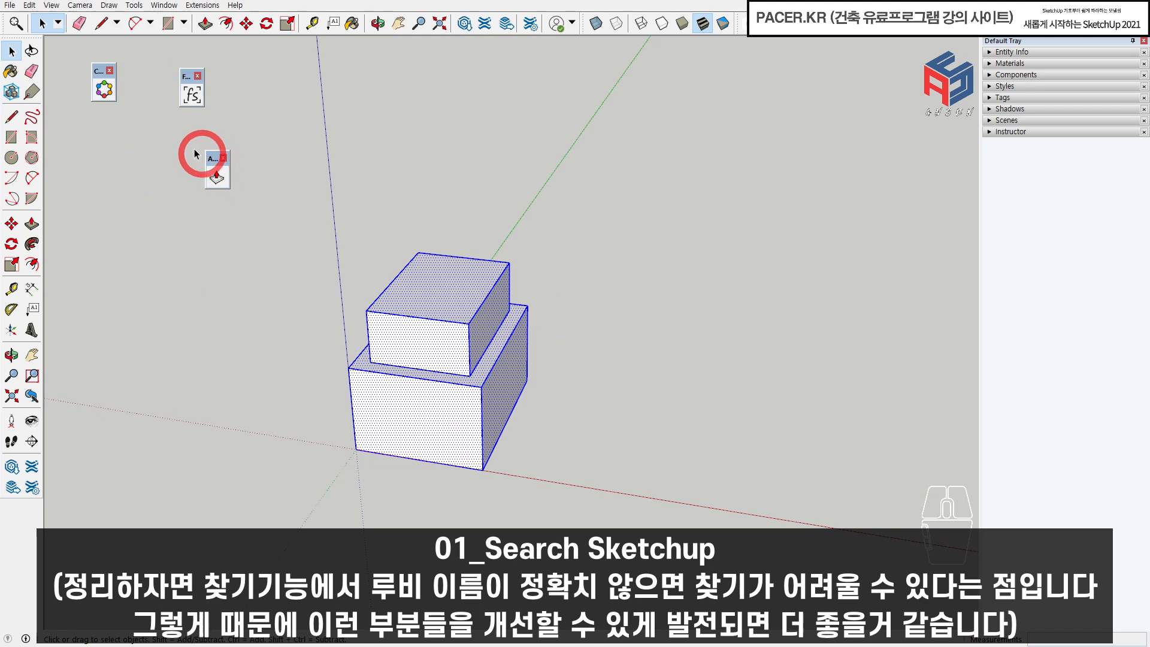
pyautogui.click(52, 5)
pyautogui.click(63, 22)
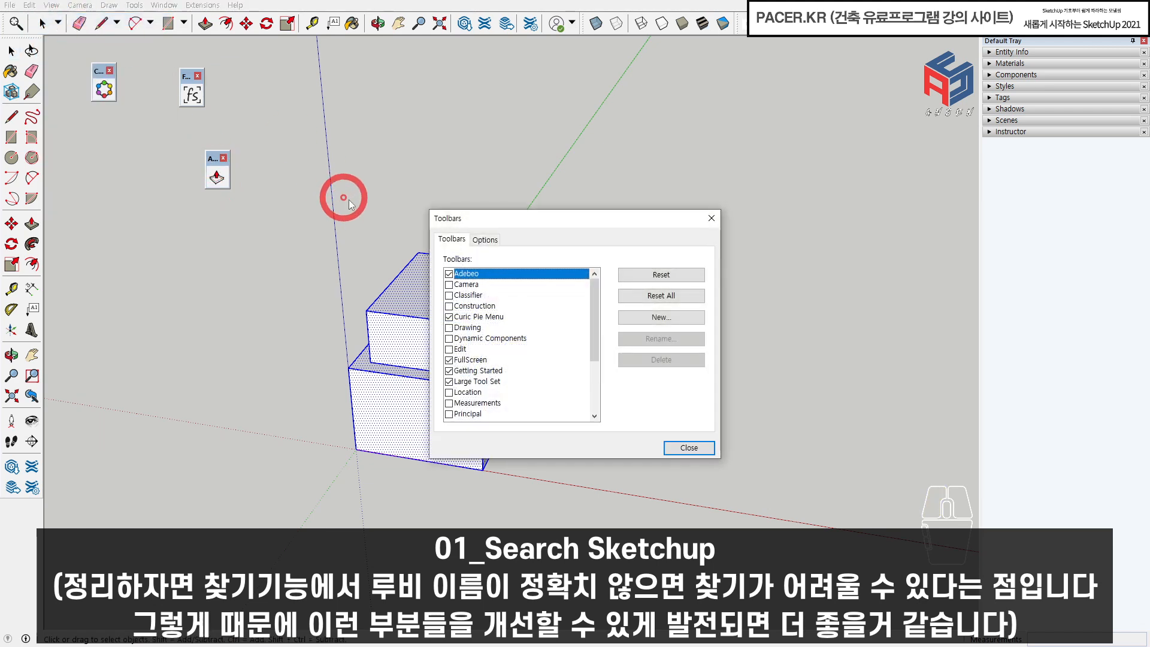
pyautogui.moveTo(506, 226); pyautogui.dragTo(638, 125)
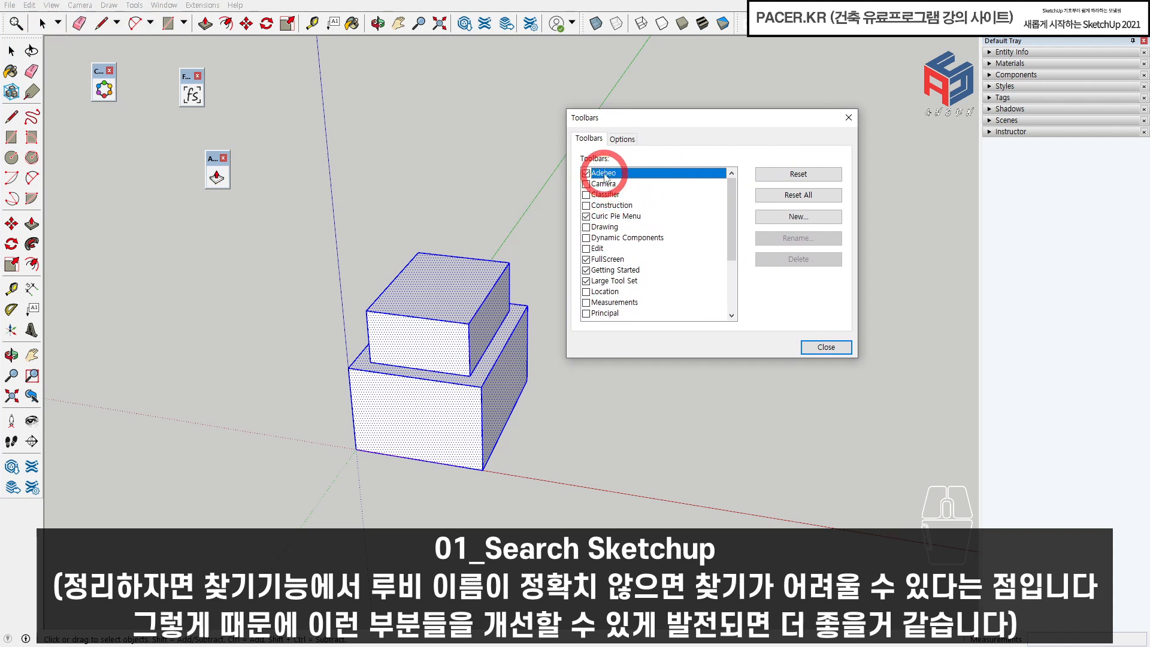
pyautogui.click(848, 117)
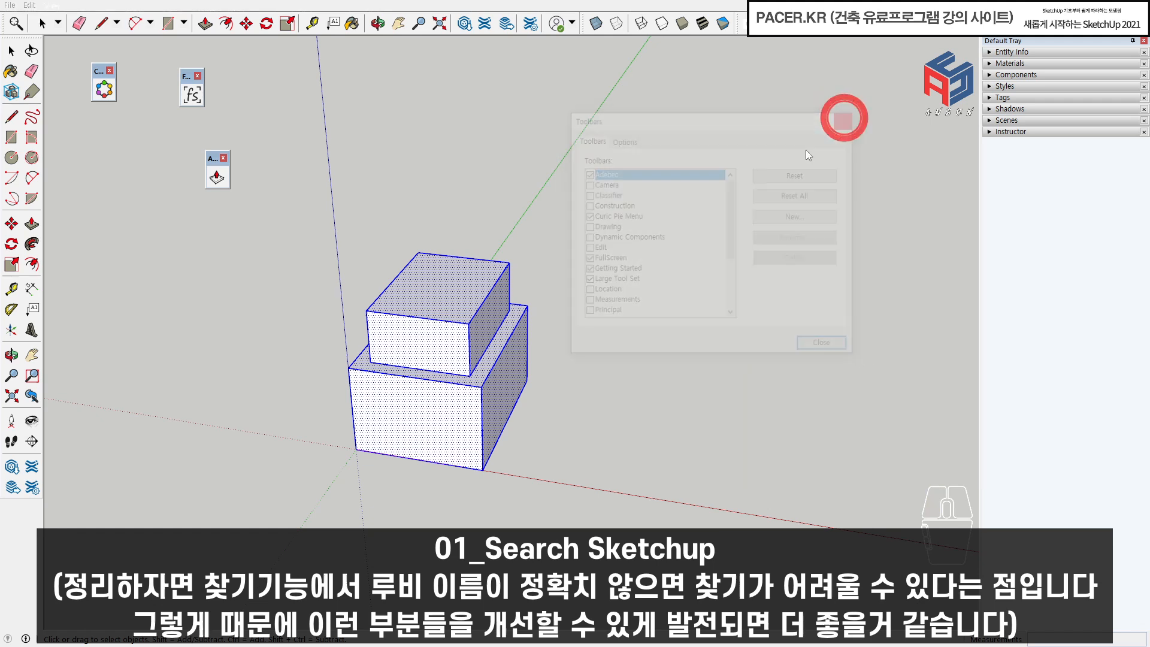
# - Search the commands for "adebeo" and close the search
pyautogui.press('shift')
pyautogui.hotkey('shift', 's')
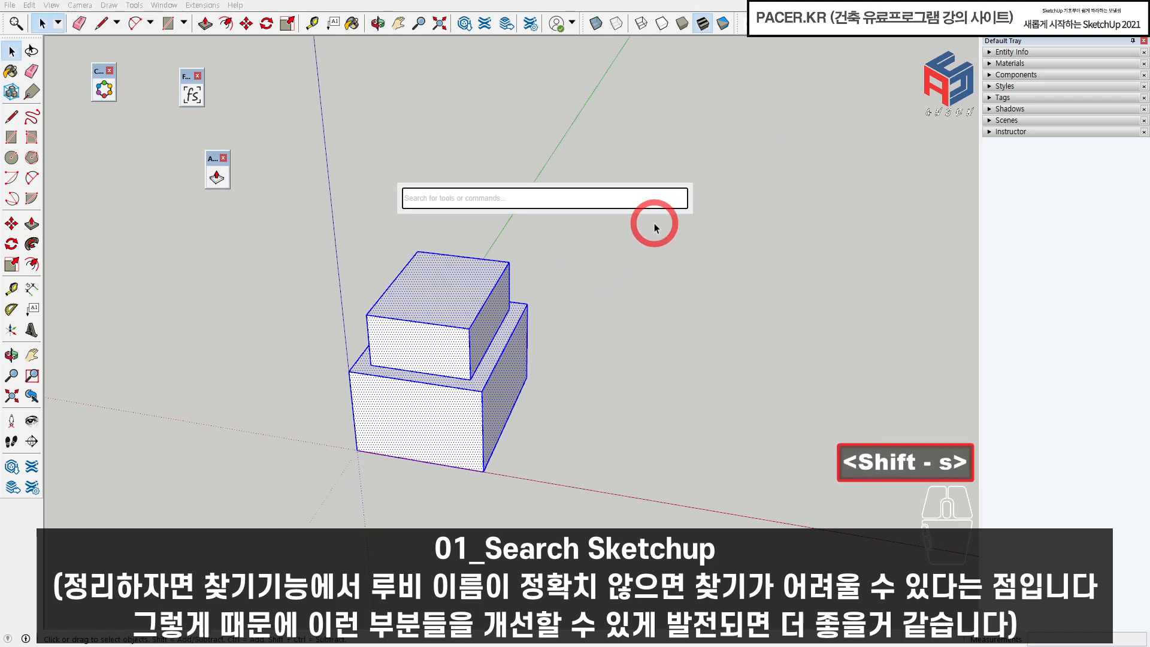
pyautogui.write('adebeo')
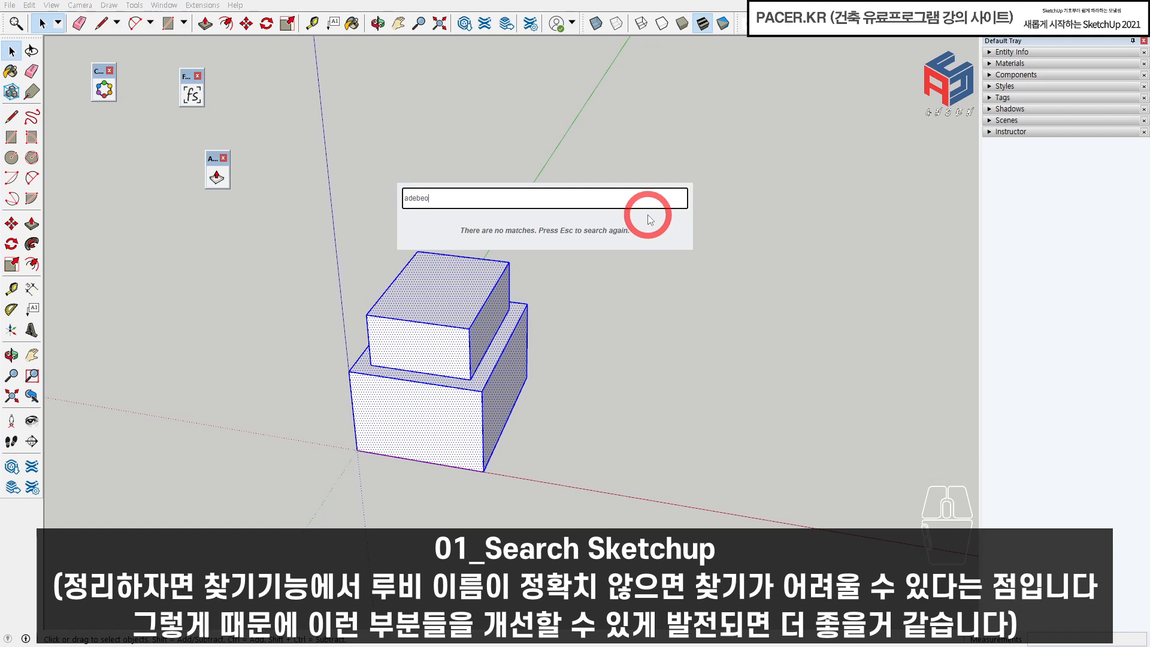
pyautogui.press('Escape')
pyautogui.press('Escape')
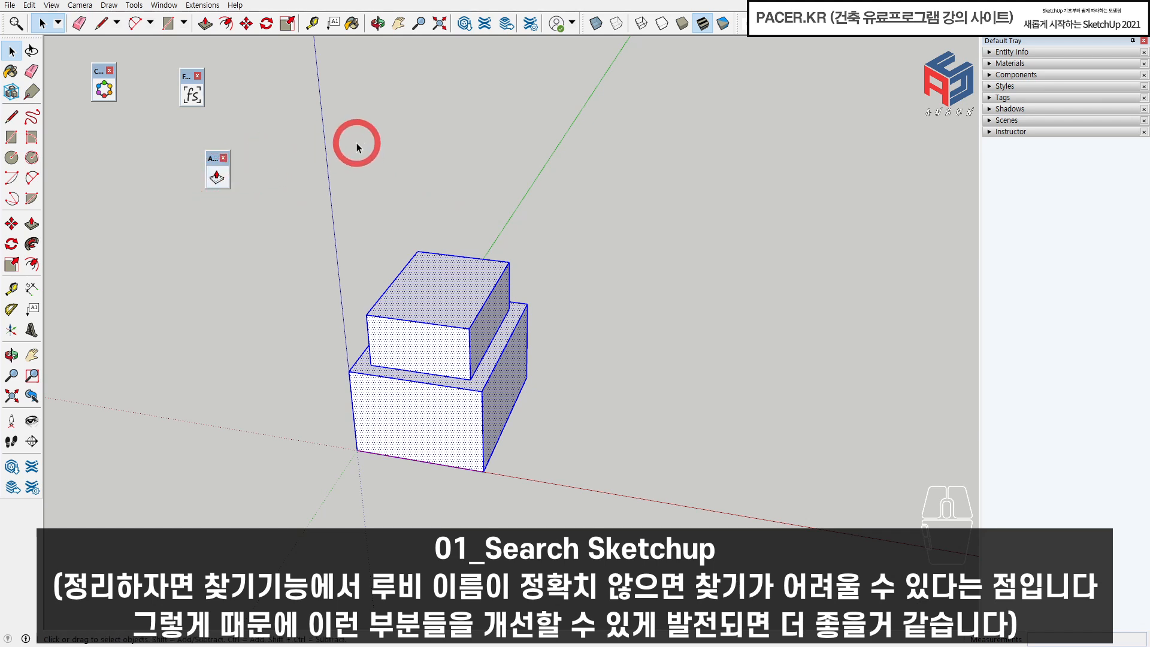
# - Search the commands for "line", activate Push Line and stretch the selected boxes along the red axis
pyautogui.hotkey('shift', 's')
pyautogui.write('line')
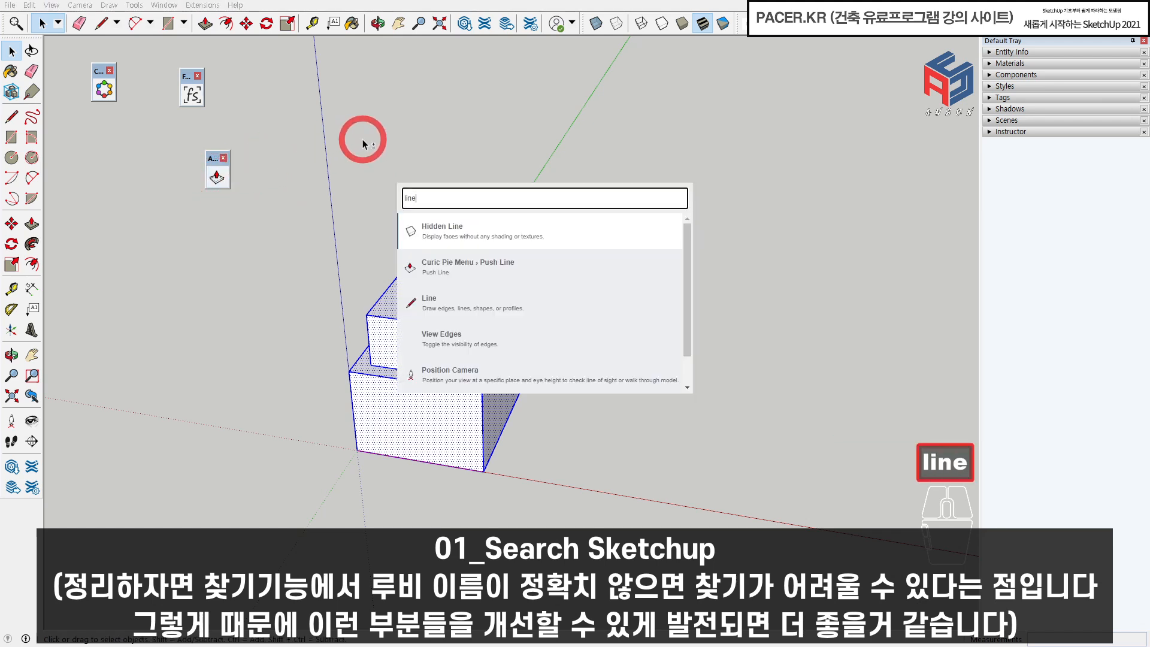
pyautogui.click(508, 268)
pyautogui.click(509, 262)
pyautogui.click(728, 299)
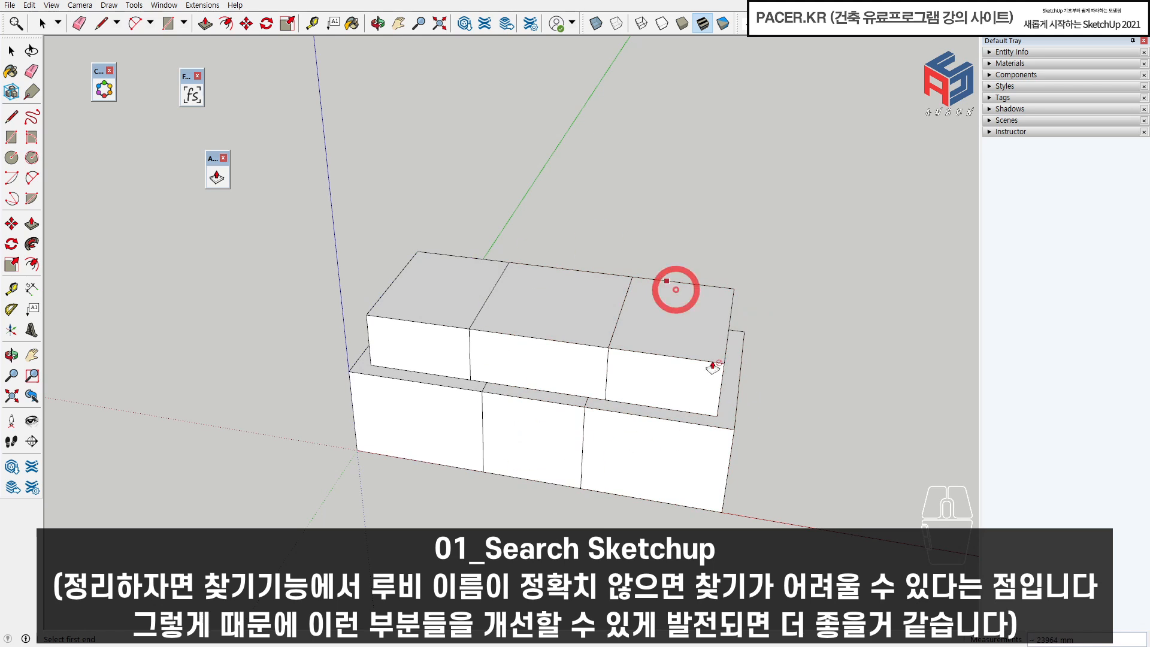
pyautogui.press('space')
# - Undo the Push Line stretch of the stacked boxes
pyautogui.hotkey('ctrl', 'z')
pyautogui.moveTo(796, 440); pyautogui.dragTo(515, 396, button='middle')
pyautogui.keyDown('shift'); pyautogui.moveTo(515, 395); pyautogui.dragTo(454, 367, button='middle'); pyautogui.keyUp('shift')
pyautogui.scroll(3, 454, 367)
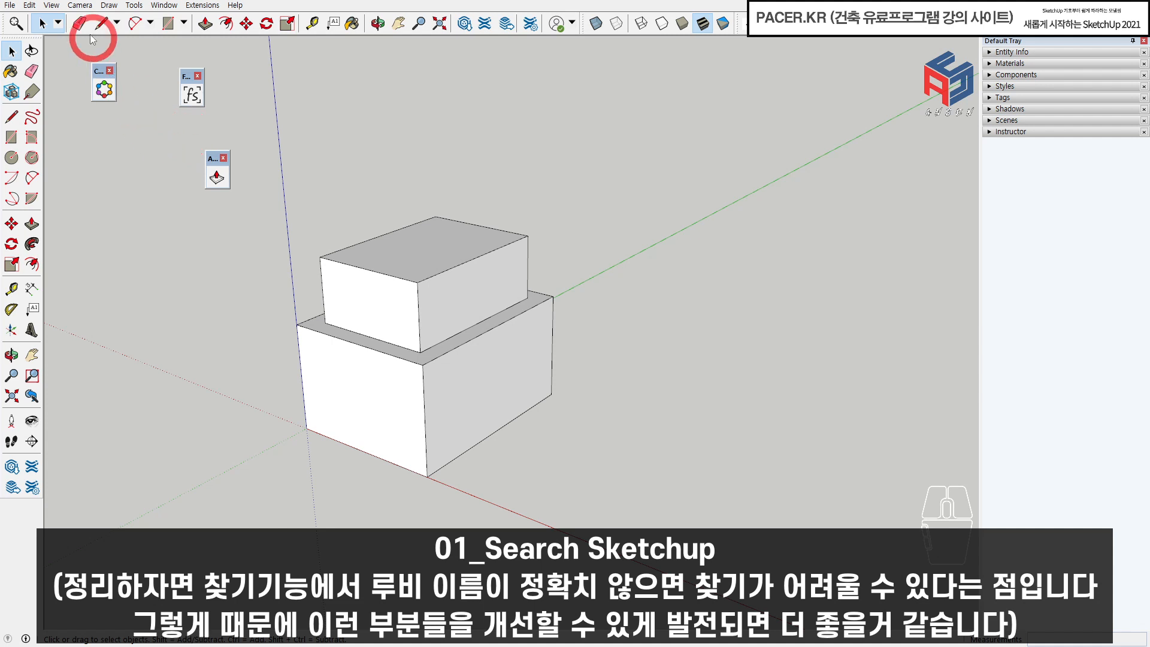
# - Check the Adebeo entry in the Toolbars list again and close the dialog
pyautogui.click(52, 6)
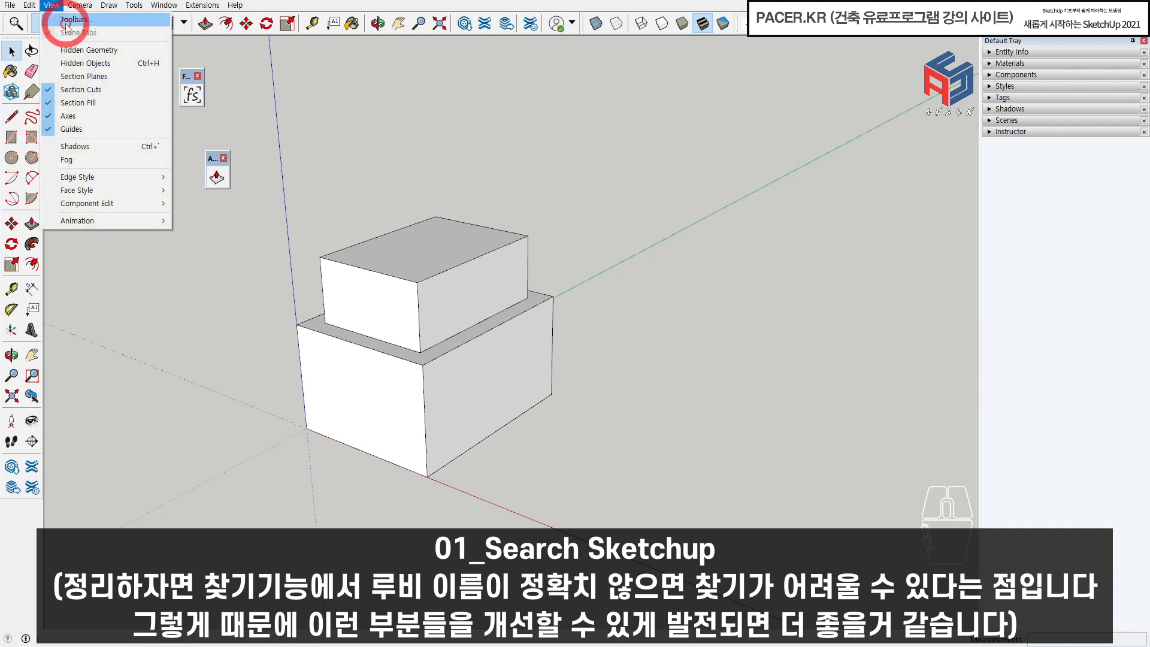
pyautogui.click(78, 19)
pyautogui.click(452, 240)
pyautogui.moveTo(489, 224); pyautogui.dragTo(628, 159)
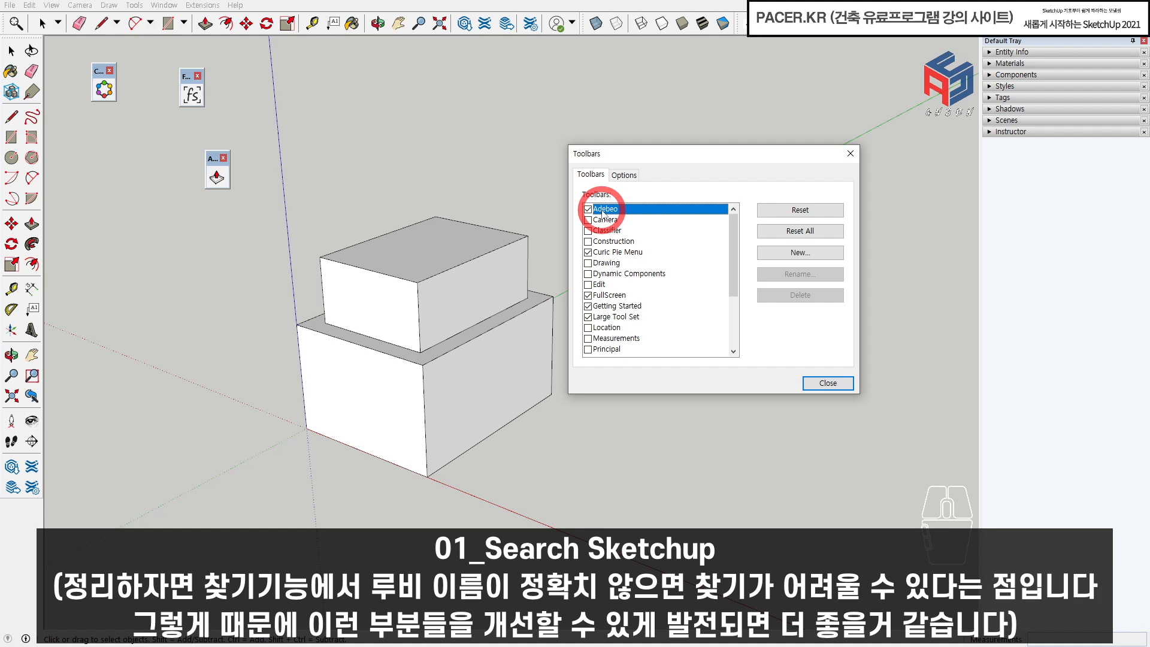
pyautogui.click(851, 153)
pyautogui.moveTo(485, 338); pyautogui.dragTo(479, 343, button='middle')
pyautogui.press('space')
pyautogui.hotkey('shift', 's')
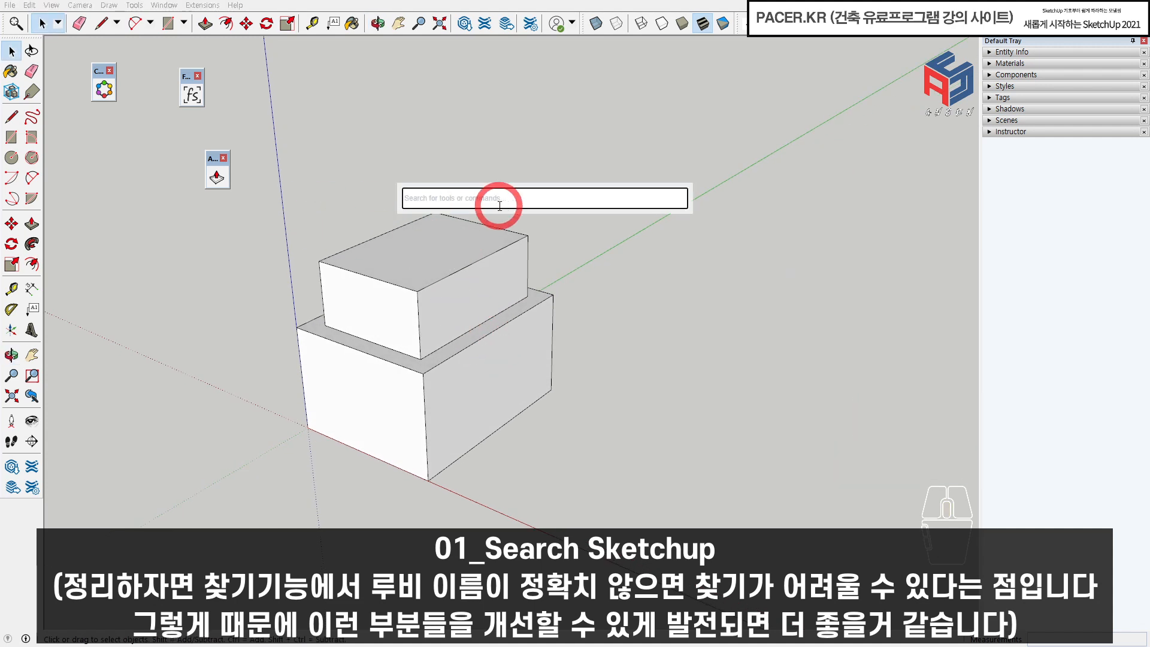
pyautogui.click(530, 178)
pyautogui.moveTo(527, 269); pyautogui.dragTo(520, 326, button='middle')
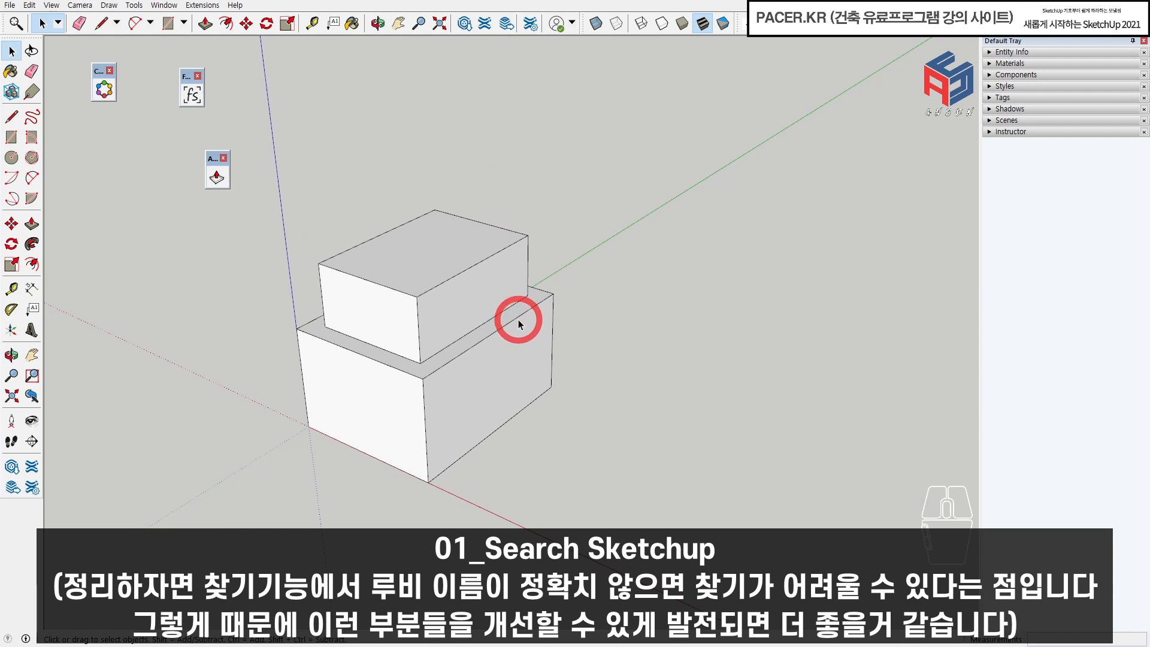
# - Line up the floating Adebeo toolbar between the Curic Pie Menu and FullScreen toolbars
pyautogui.moveTo(215, 159); pyautogui.dragTo(148, 82)
pyautogui.click(325, 182)
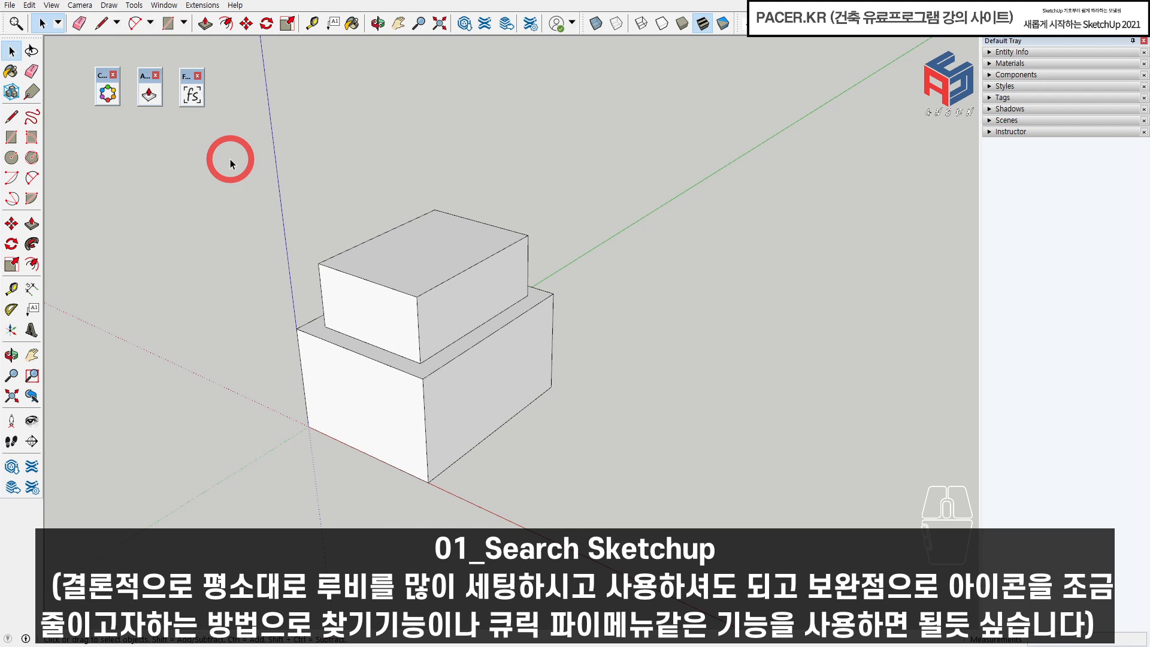
# - Open the Pie Menu Manager and examine the Camera and View trays of the Ansen menu
pyautogui.click(109, 97)
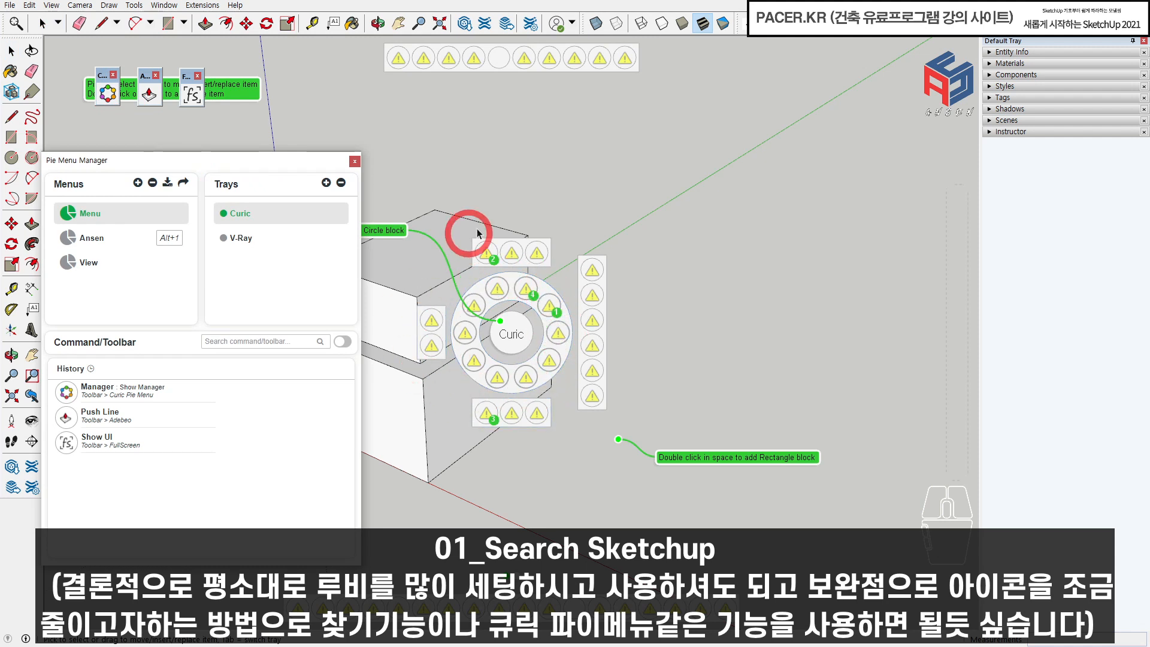
pyautogui.click(115, 243)
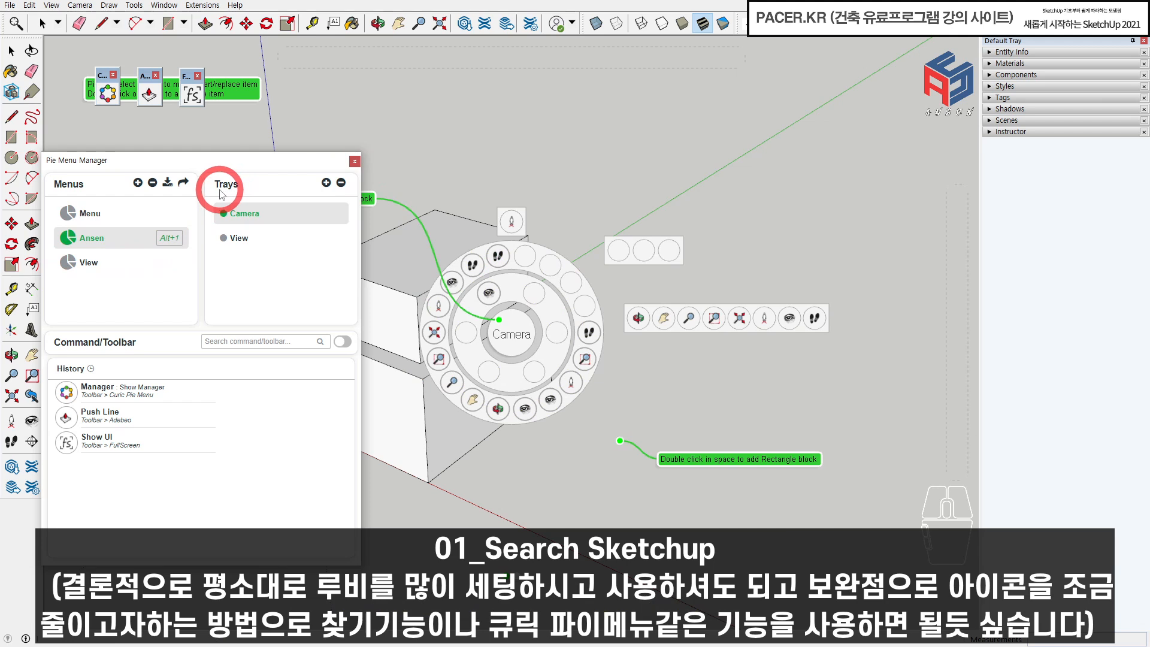
pyautogui.click(259, 242)
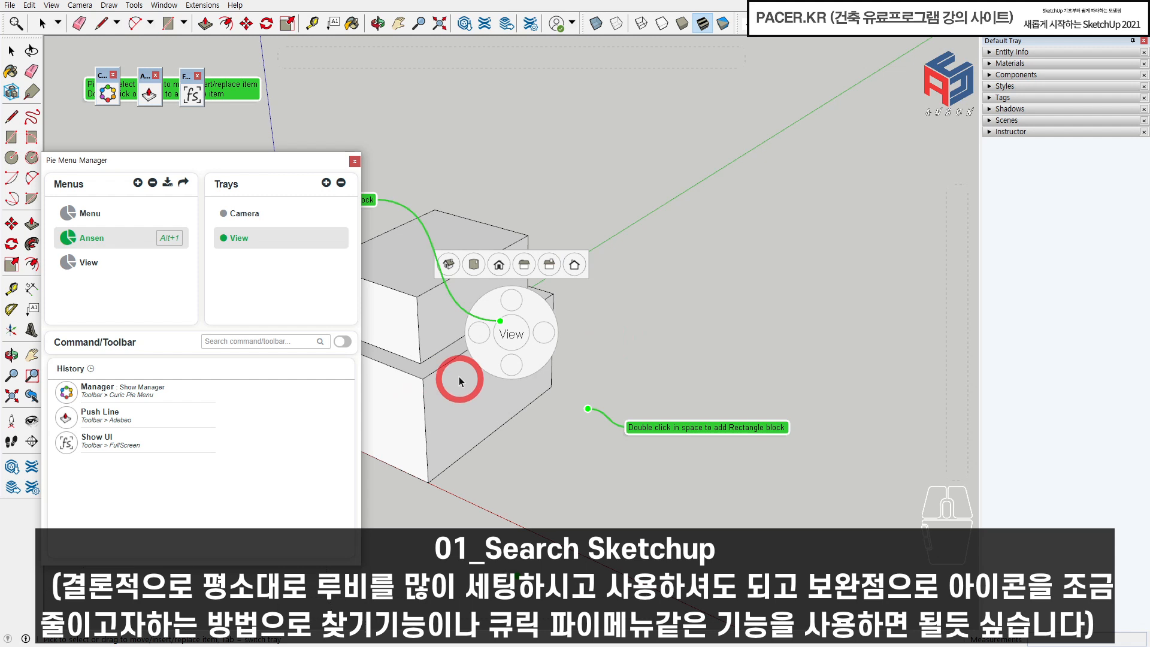
pyautogui.click(259, 214)
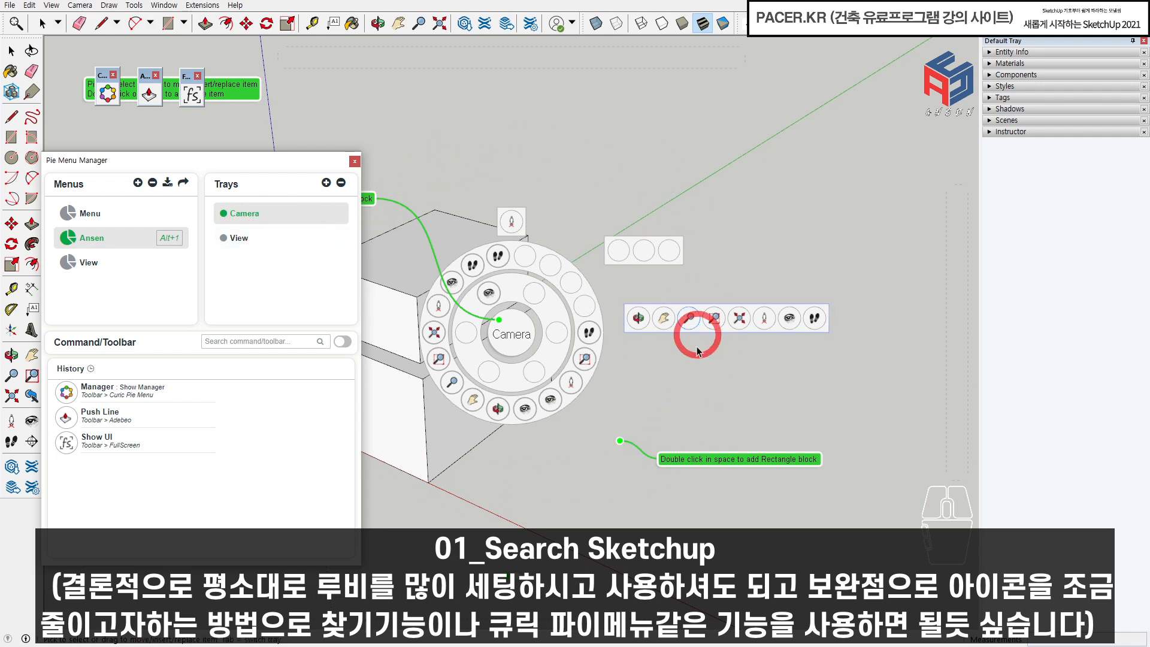
# - Close the Pie Menu Manager, and bring up and dismiss the Ansen pie menu over the model
pyautogui.click(355, 162)
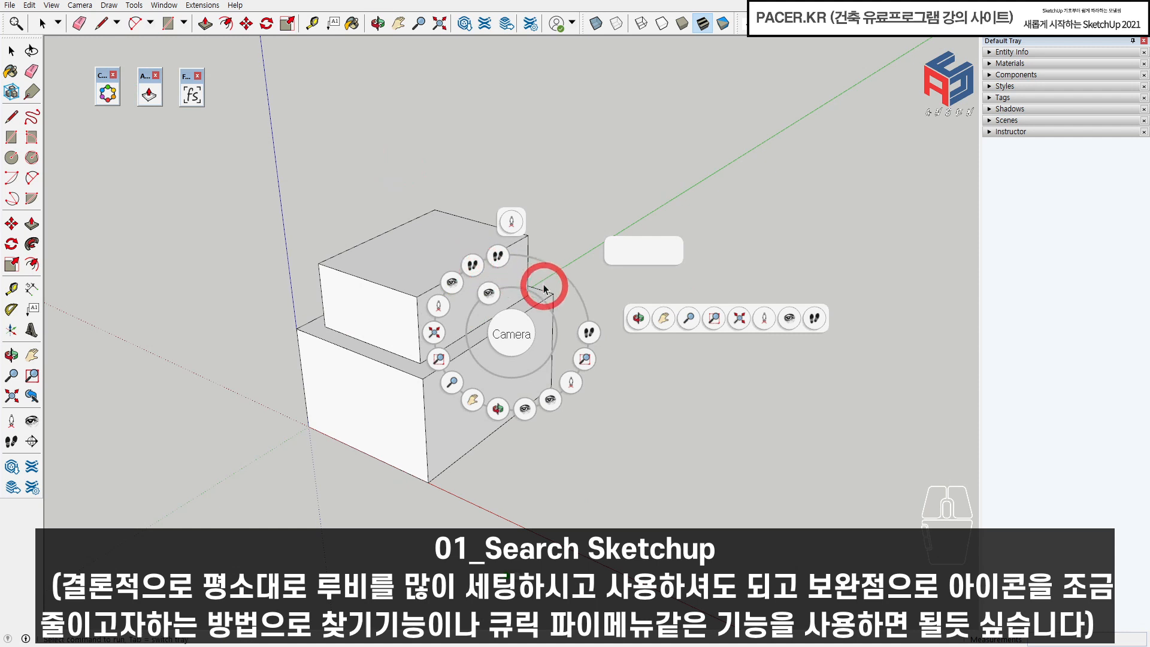
pyautogui.press('Escape')
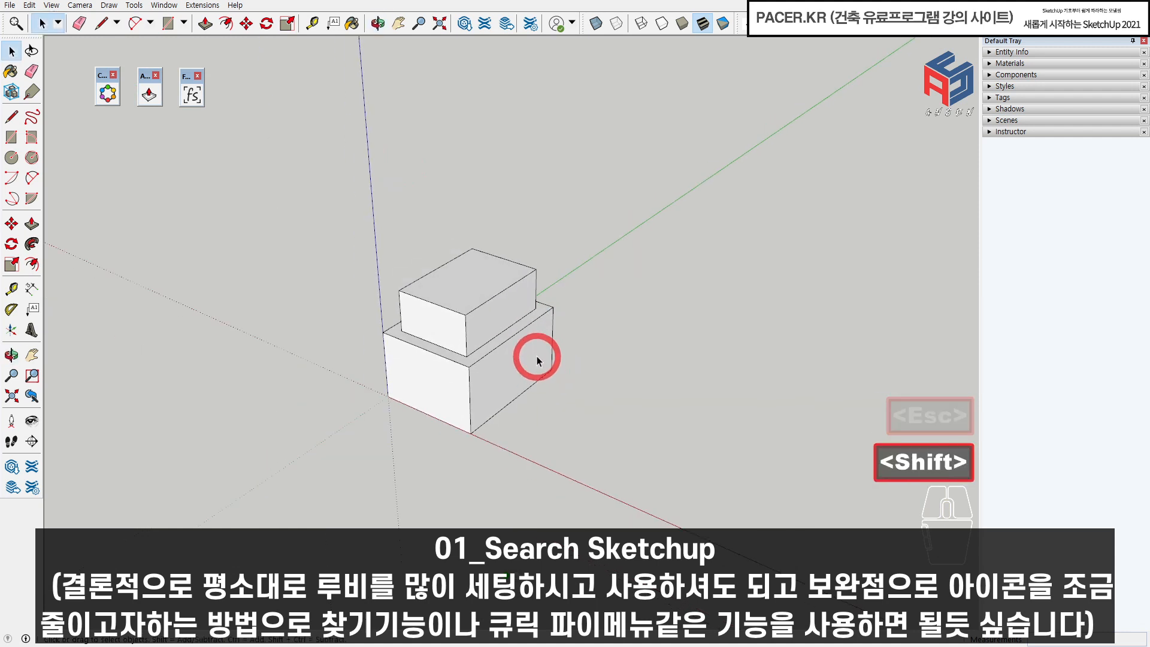
pyautogui.hotkey('alt', '1')
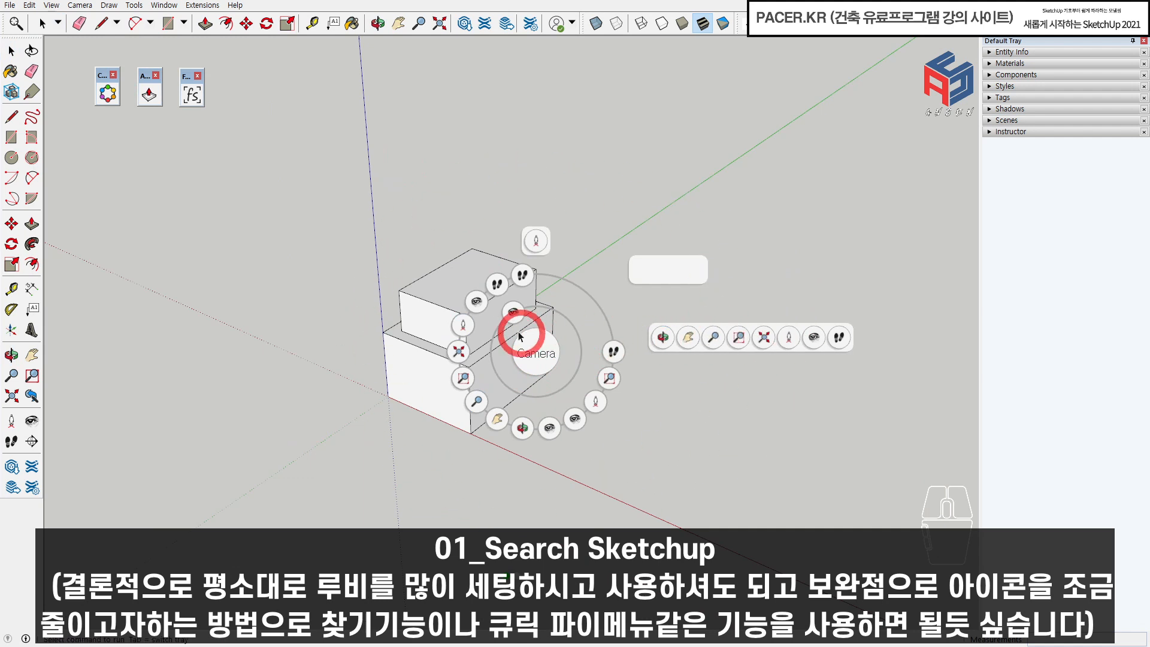
pyautogui.press('Escape')
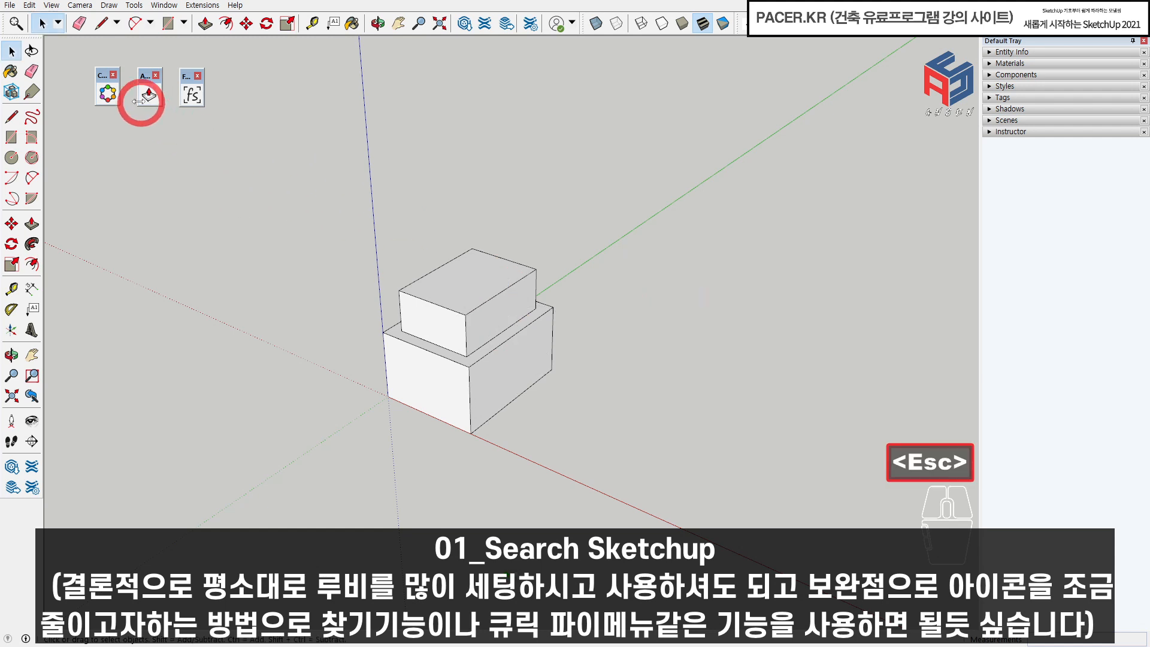
# - Reopen the Pie Menu Manager on the Ansen menu and add a three-slot rectangle block above the existing empty one
pyautogui.click(108, 93)
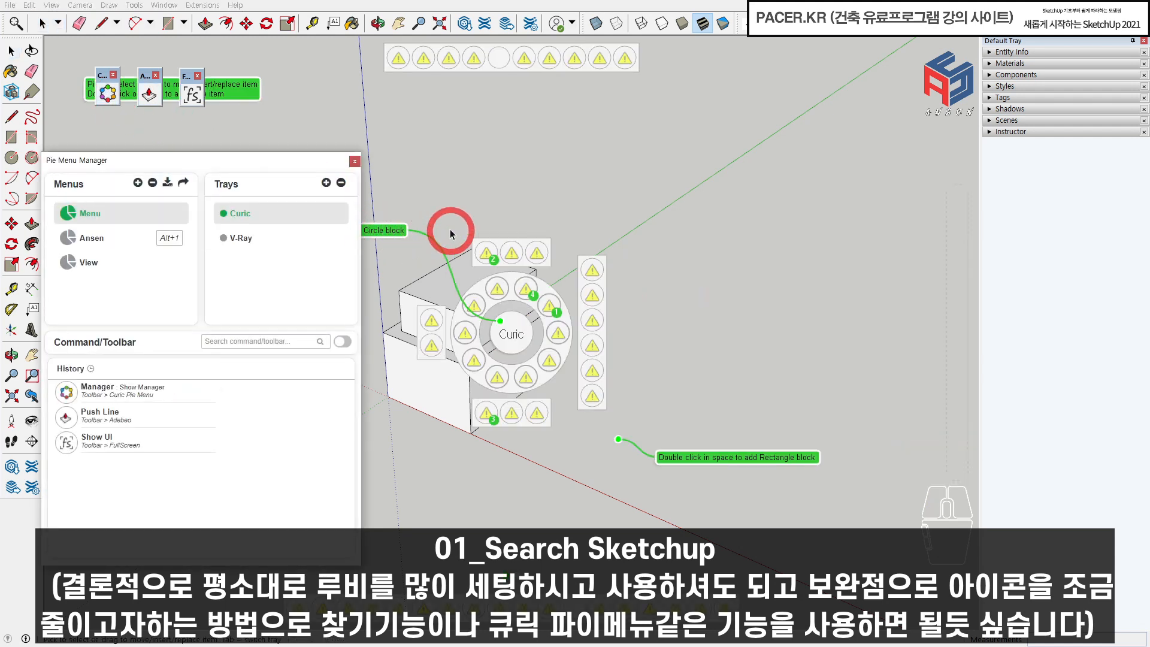
pyautogui.click(96, 238)
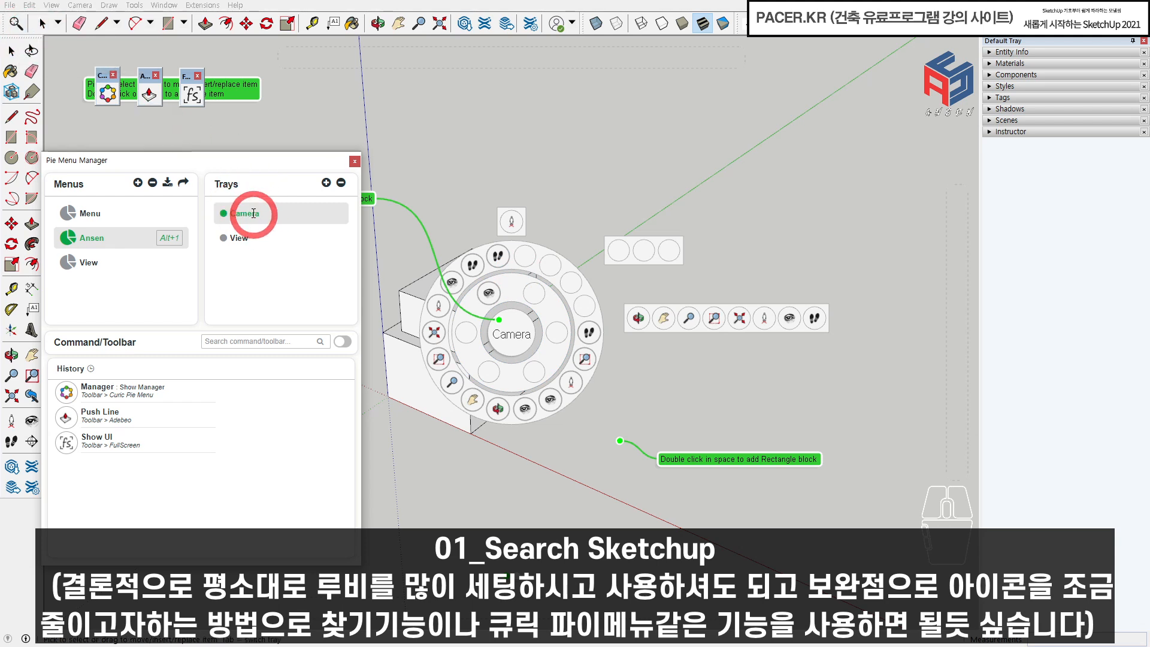
pyautogui.click(619, 210)
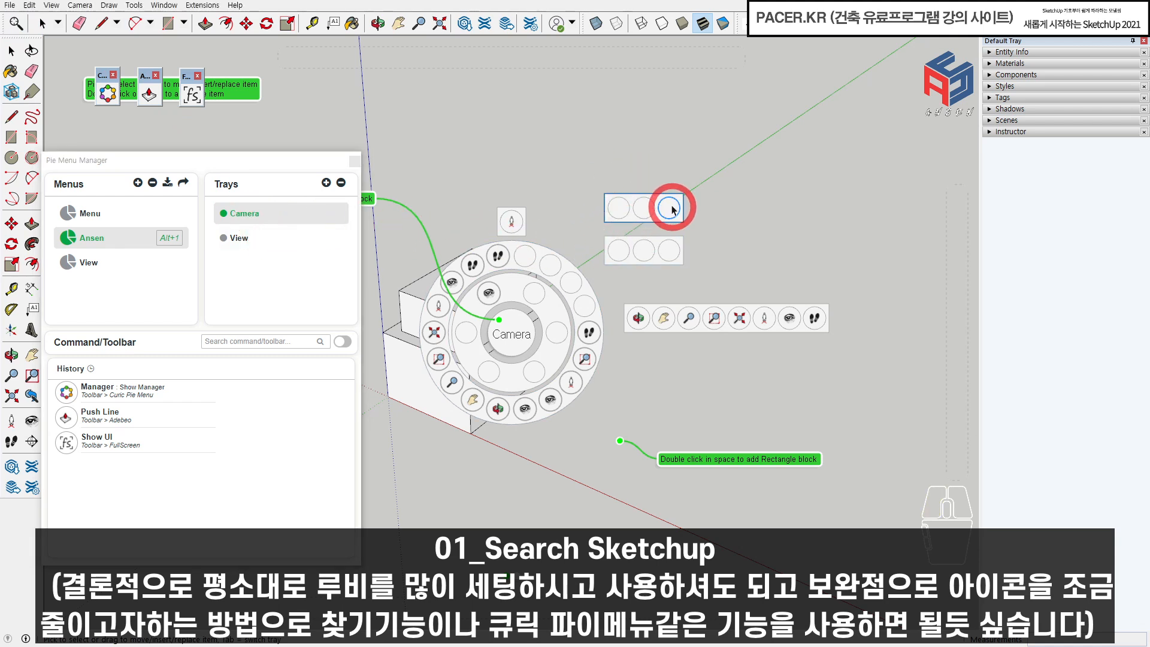
# - Delete the outer icon ring of the Camera tray and add one slot to the remaining ring
pyautogui.rightClick(523, 254)
pyautogui.click(530, 254)
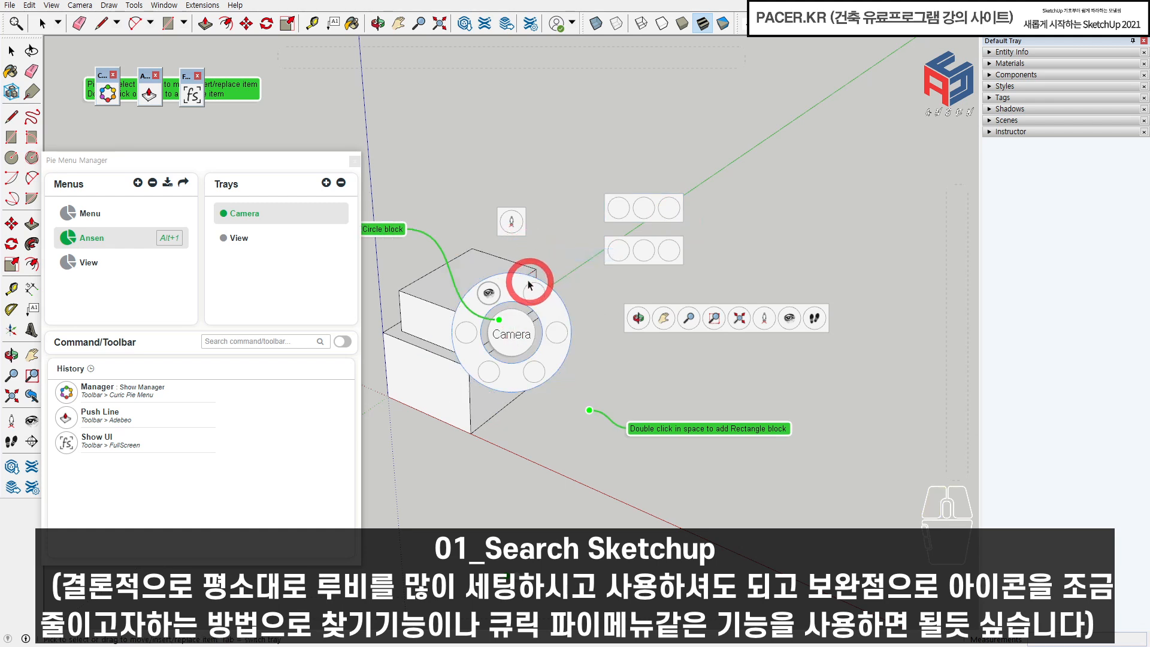
pyautogui.doubleClick(512, 286)
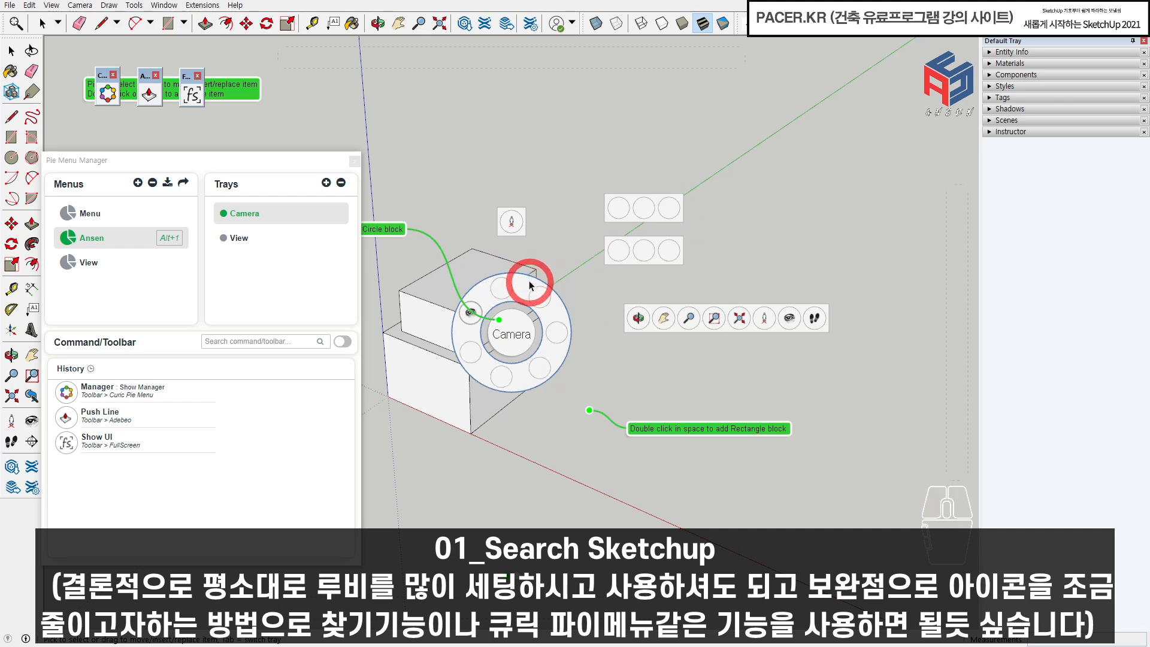
# - Add a circle block around the Camera centre and one extra slot each to the outer ring and the new rectangle block
pyautogui.doubleClick(514, 337)
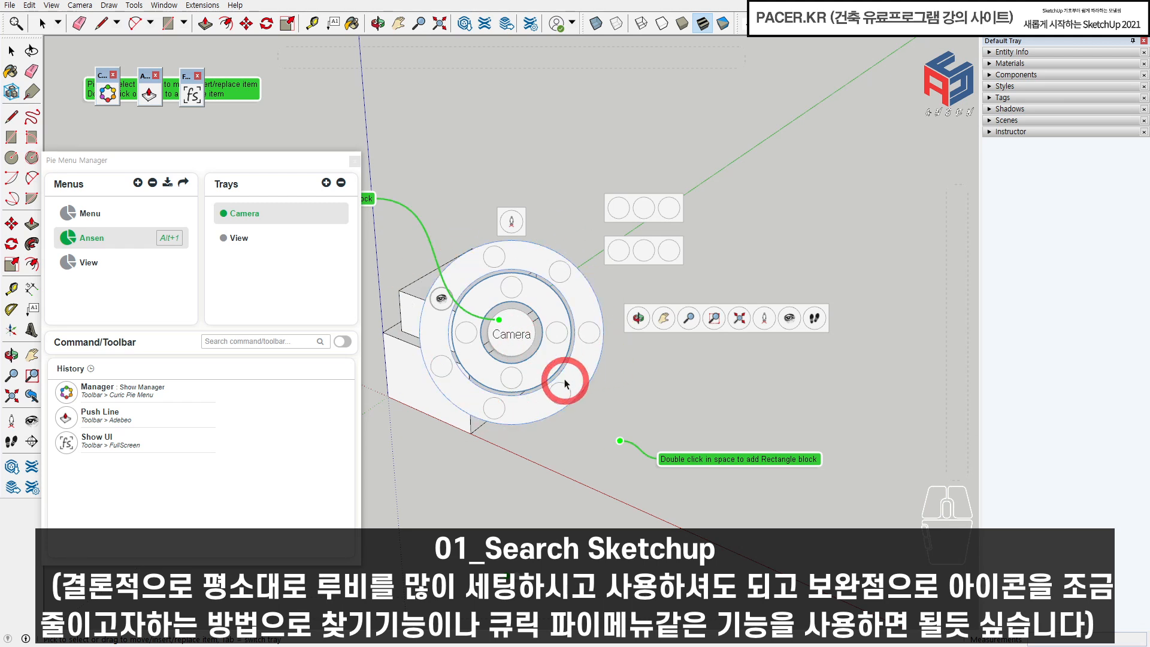
pyautogui.doubleClick(575, 343)
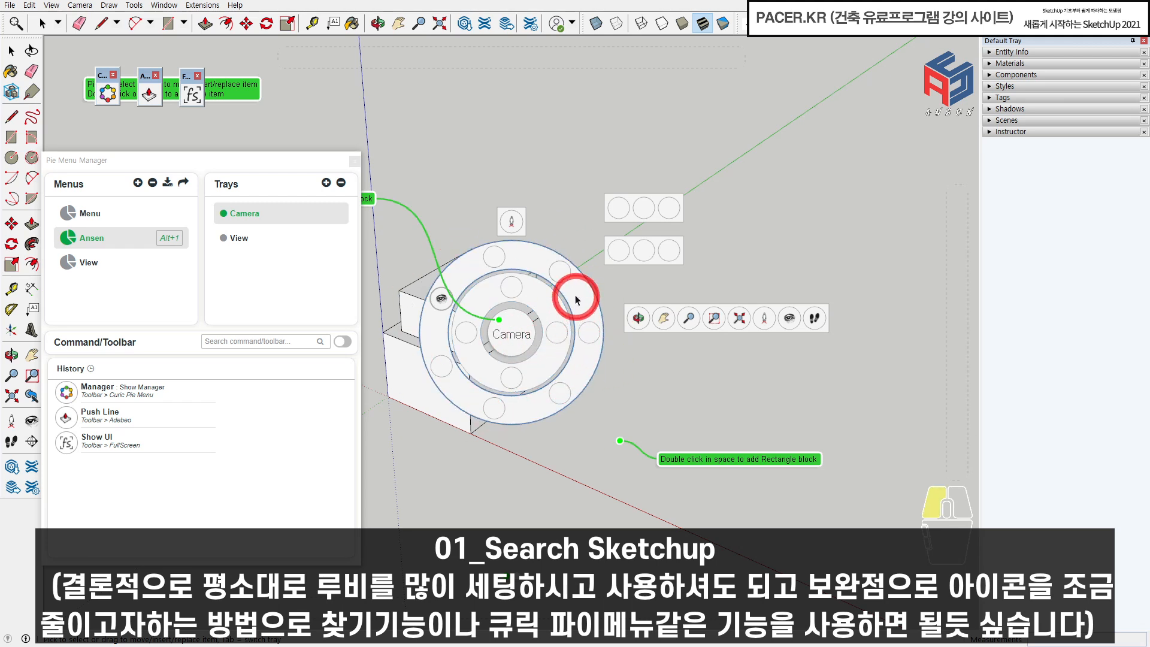
pyautogui.doubleClick(680, 203)
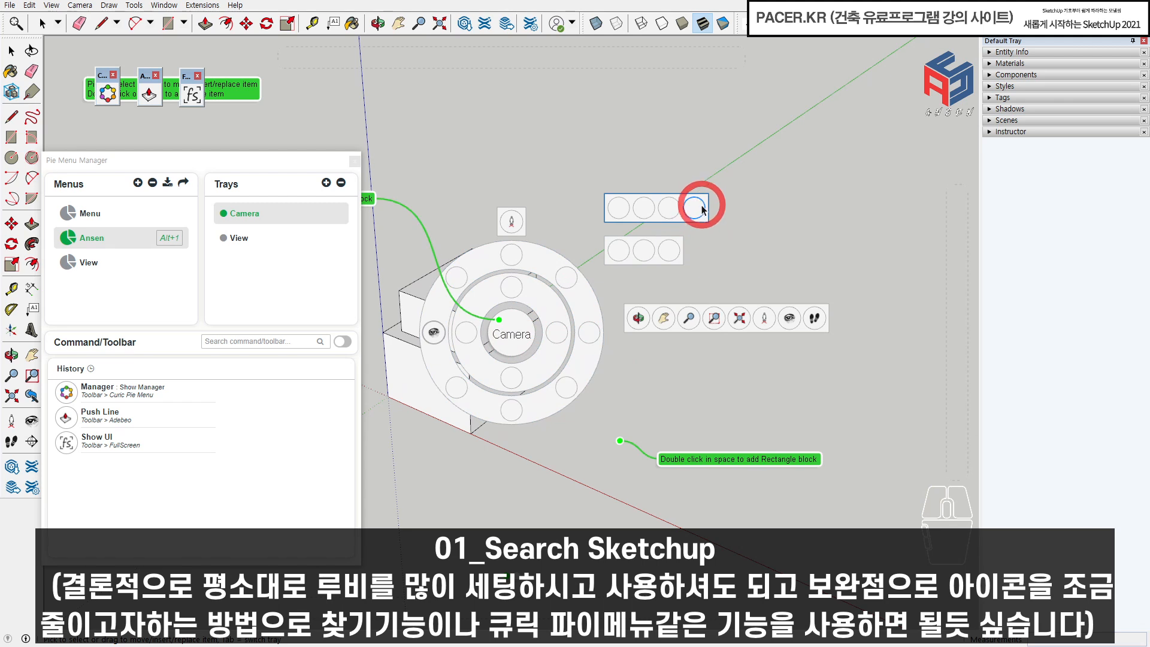
# - Search the commands for "camera" and place the whole Camera toolbar in the new rectangle block
pyautogui.click(271, 341)
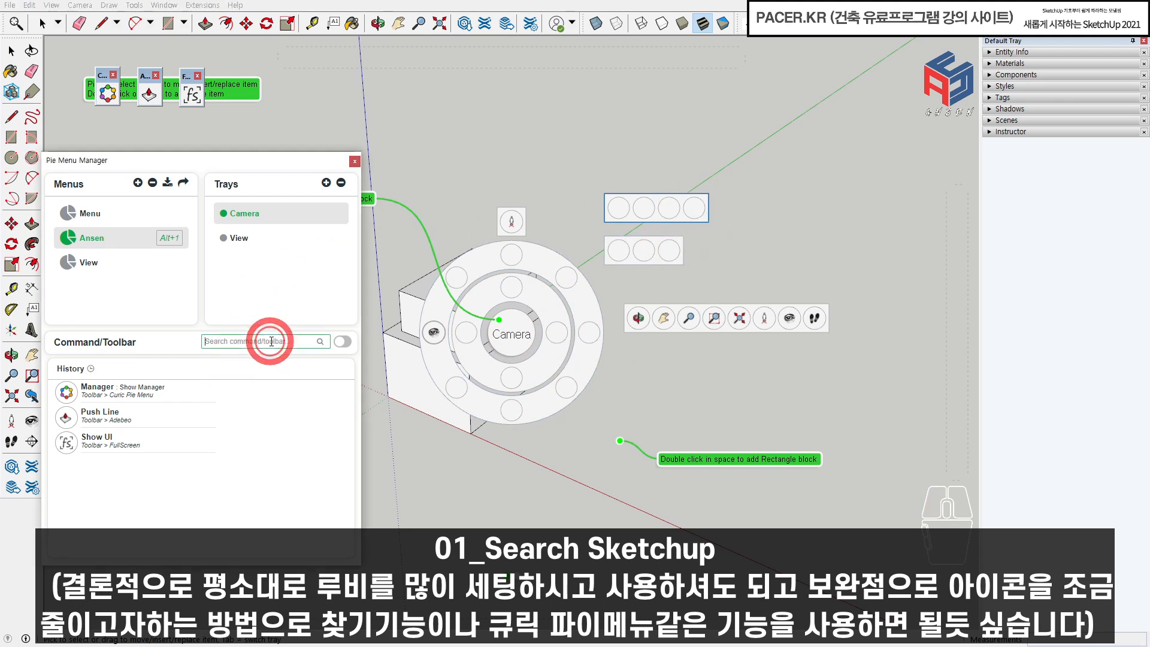
pyautogui.write('m')
pyautogui.press('BackSpace')
pyautogui.write('camera')
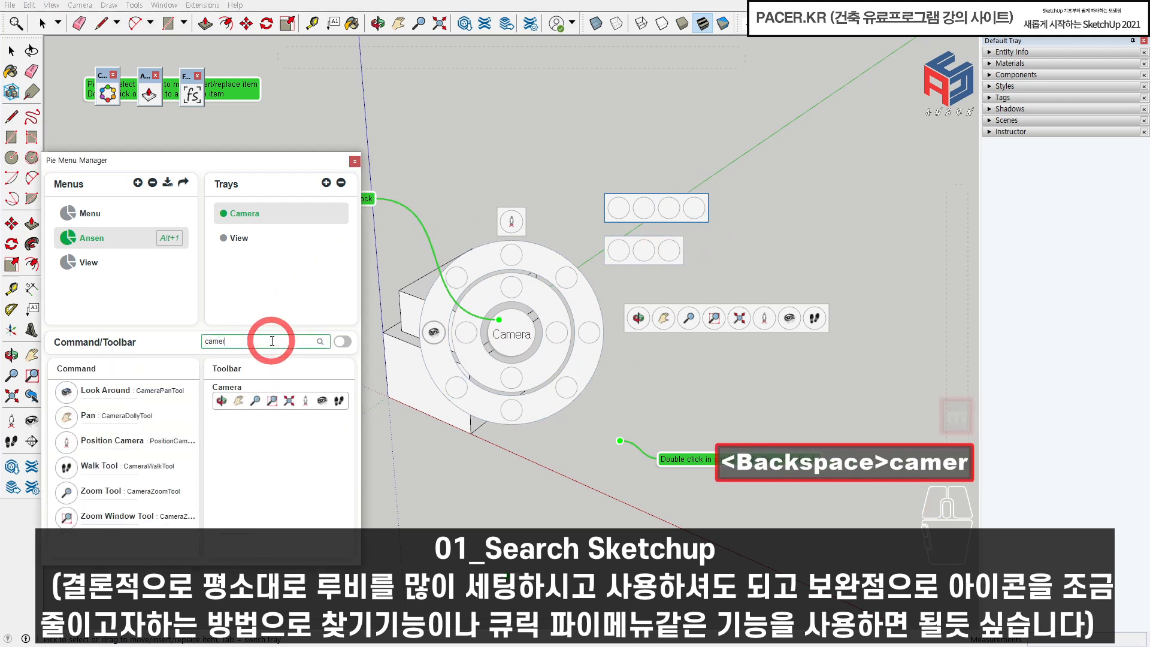
pyautogui.click(682, 199)
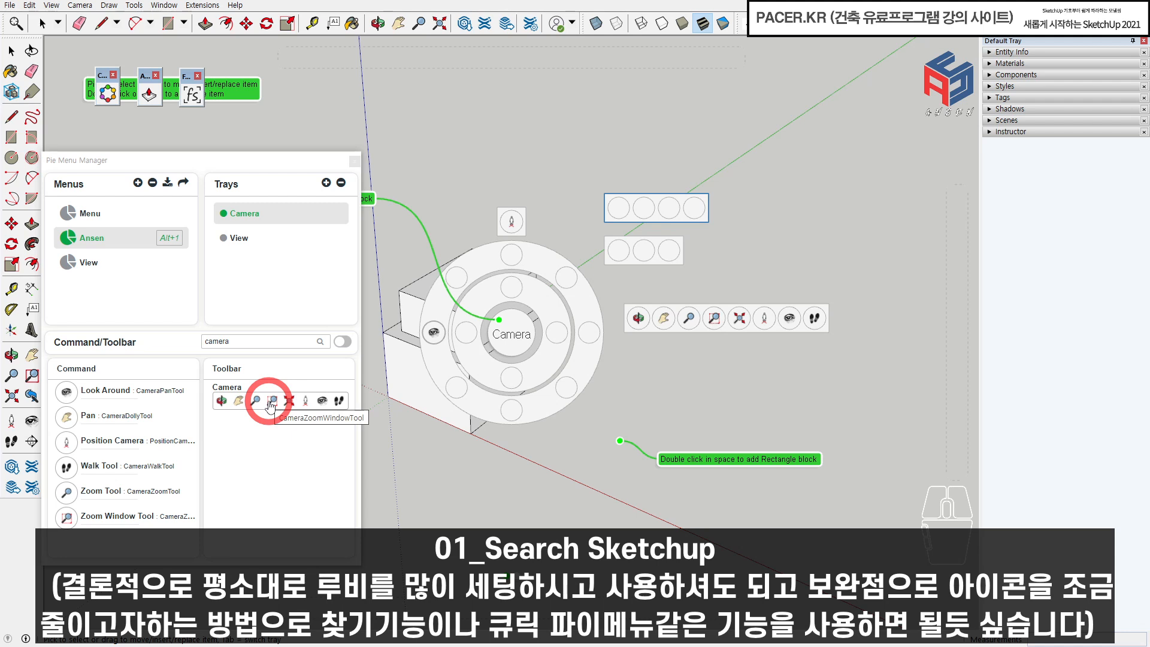
pyautogui.moveTo(270, 406); pyautogui.dragTo(656, 207)
# - Assign Pan to the first slot of the empty three-slot rectangle block and select the inner ring's top slot
pyautogui.click(681, 241)
pyautogui.click(622, 250)
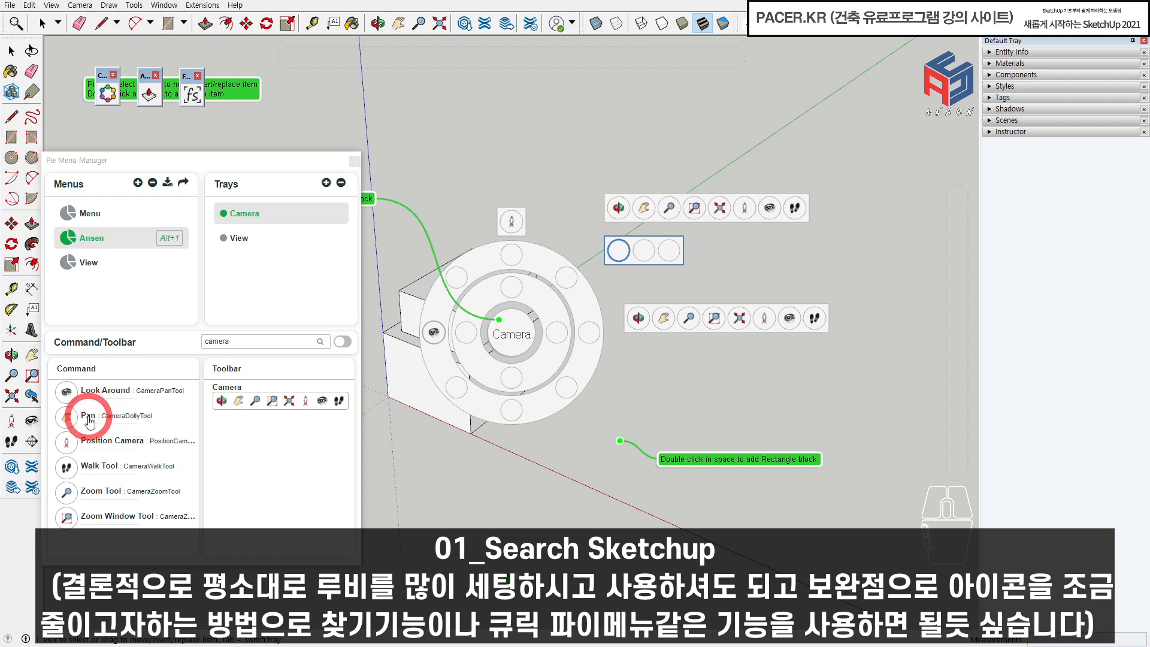
pyautogui.moveTo(89, 421); pyautogui.dragTo(618, 252)
pyautogui.click(507, 292)
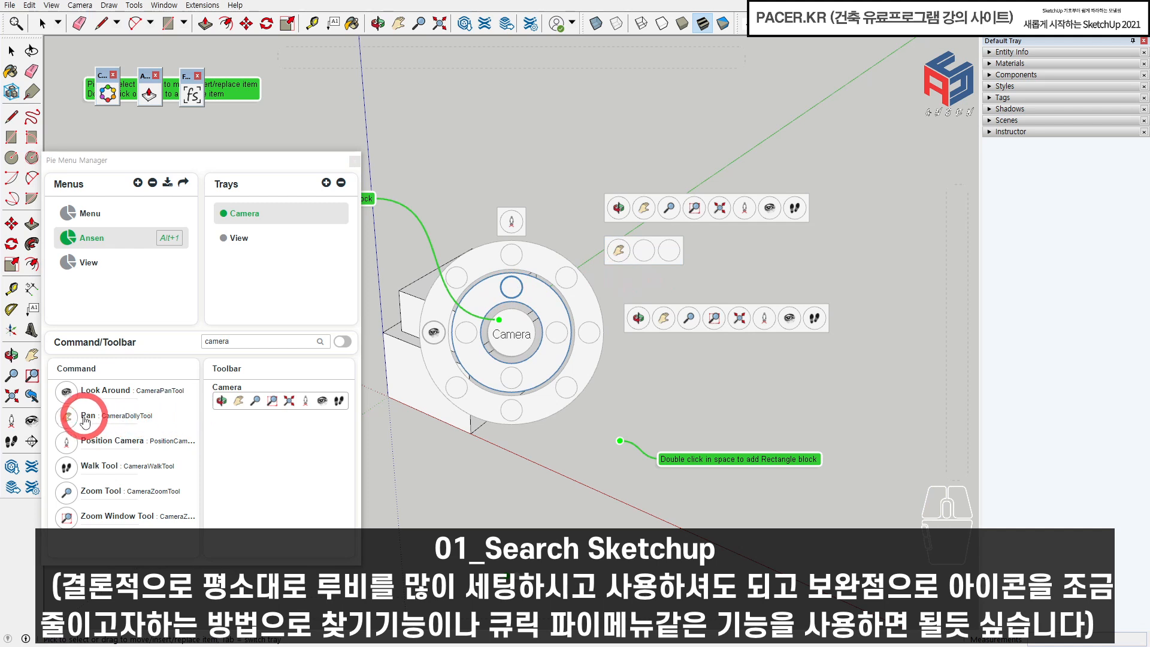
pyautogui.moveTo(641, 342); pyautogui.dragTo(579, 172)
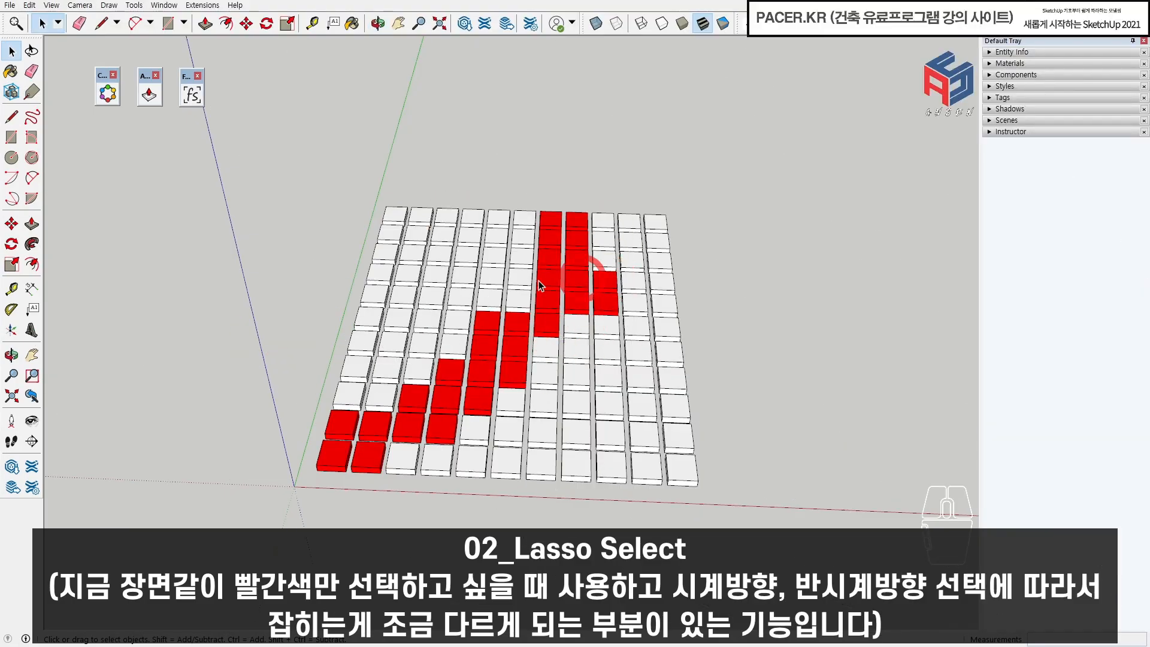
# - Float the docked large toolbar to examine its Lasso Select tool, and dock it again
pyautogui.moveTo(35, 38); pyautogui.dragTo(175, 149)
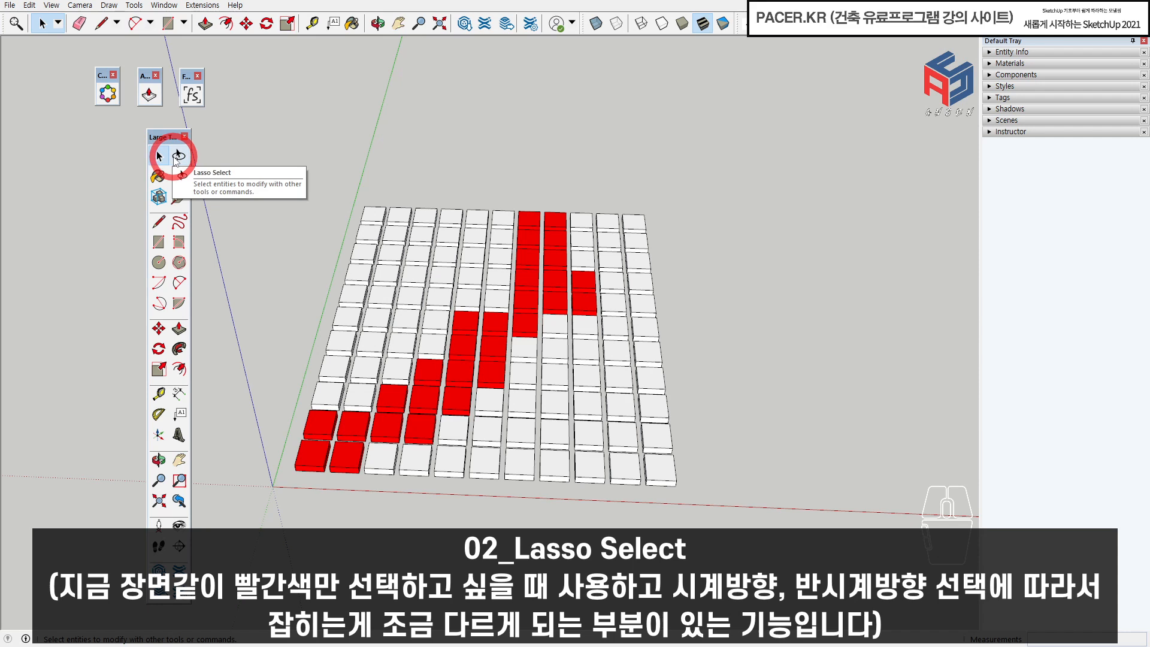
pyautogui.moveTo(160, 136); pyautogui.dragTo(3, 50)
# - Select the band of blocks containing the red ones with a rectangular selection window
pyautogui.moveTo(434, 291); pyautogui.dragTo(618, 354, button='middle')
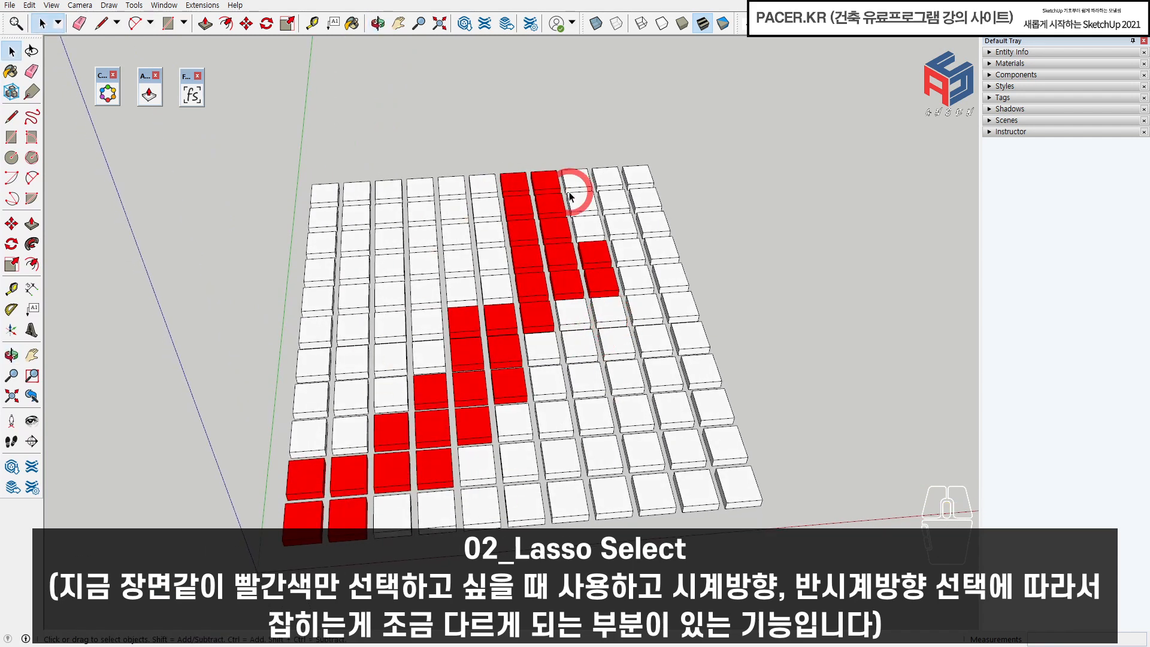
pyautogui.moveTo(570, 196); pyautogui.dragTo(705, 218, button='middle')
pyautogui.moveTo(390, 145); pyautogui.dragTo(580, 557)
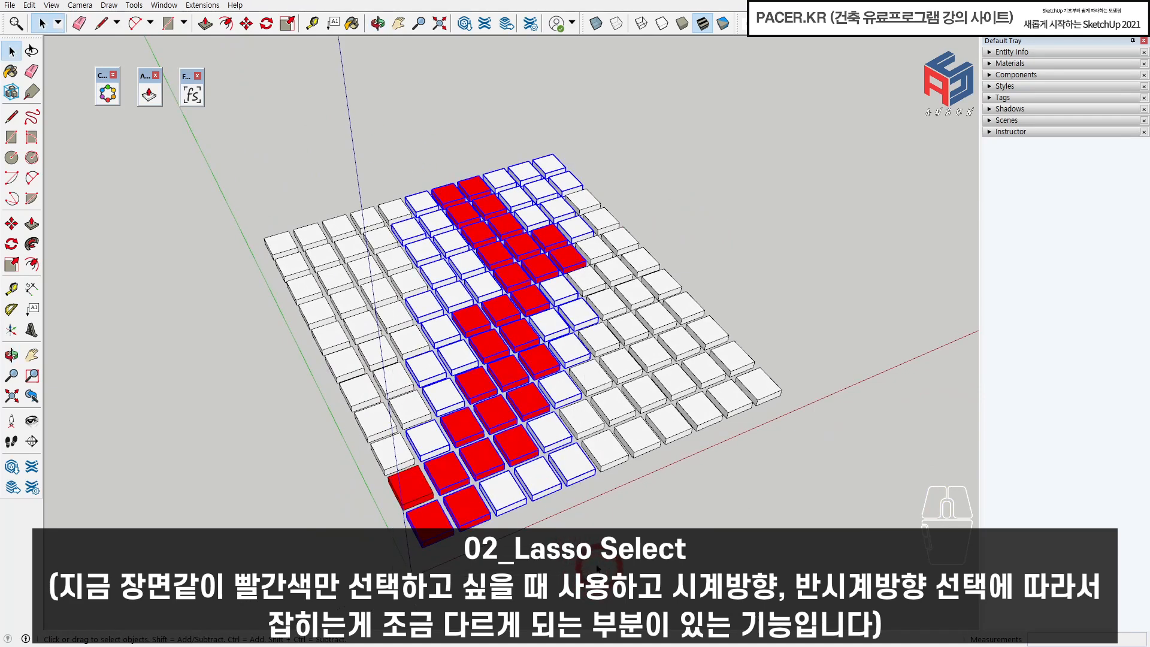
# - Remove unwanted white blocks from the selection one by one, and clear the remaining selection
pyautogui.keyDown('shift'); pyautogui.click(422, 495); pyautogui.keyUp('shift')
pyautogui.keyDown('shift'); pyautogui.click(441, 402); pyautogui.keyUp('shift')
pyautogui.keyDown('shift'); pyautogui.click(457, 361); pyautogui.keyUp('shift')
pyautogui.keyDown('shift'); pyautogui.click(417, 307); pyautogui.keyUp('shift')
pyautogui.keyDown('shift'); pyautogui.click(429, 312); pyautogui.keyUp('shift')
pyautogui.keyDown('shift'); pyautogui.click(475, 281); pyautogui.keyUp('shift')
pyautogui.keyDown('shift'); pyautogui.click(467, 257); pyautogui.keyUp('shift')
pyautogui.keyDown('shift'); pyautogui.click(422, 251); pyautogui.keyUp('shift')
pyautogui.keyDown('shift'); pyautogui.click(423, 223); pyautogui.keyUp('shift')
pyautogui.keyDown('shift'); pyautogui.click(411, 200); pyautogui.keyUp('shift')
pyautogui.keyDown('shift'); pyautogui.click(546, 207); pyautogui.keyUp('shift')
pyautogui.keyDown('shift'); pyautogui.click(586, 243); pyautogui.keyUp('shift')
pyautogui.keyDown('shift'); pyautogui.click(585, 325); pyautogui.keyUp('shift')
pyautogui.moveTo(584, 326); pyautogui.dragTo(521, 363, button='middle')
pyautogui.keyDown('shift'); pyautogui.click(556, 328); pyautogui.keyUp('shift')
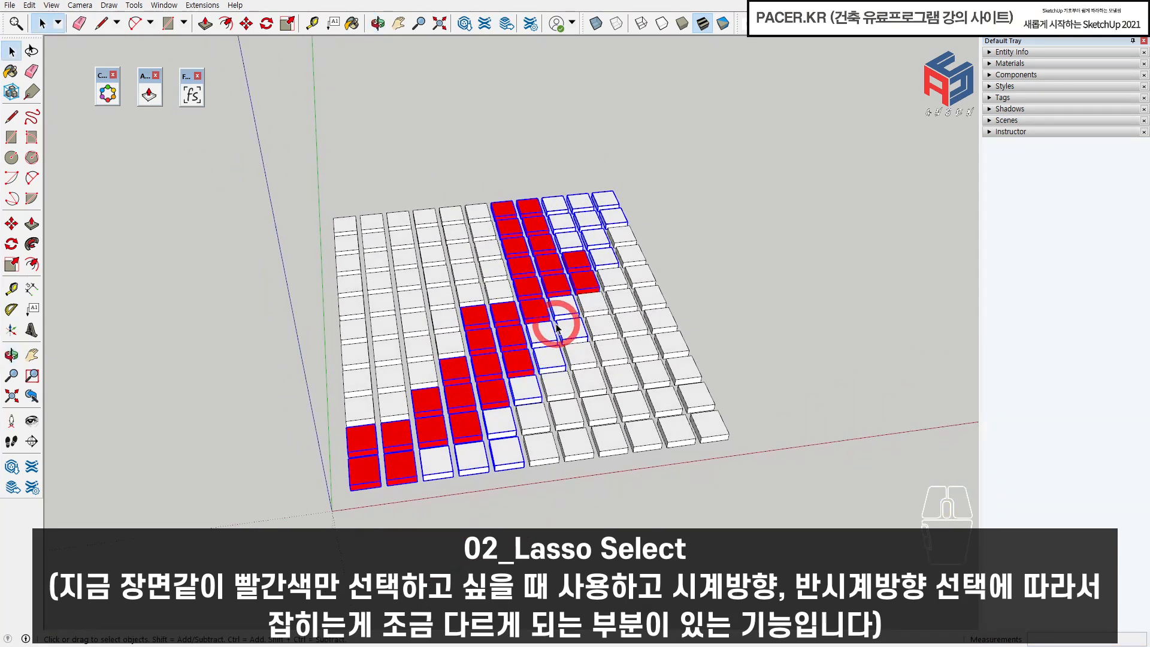
pyautogui.click(271, 199)
pyautogui.moveTo(454, 264); pyautogui.dragTo(453, 266, button='middle')
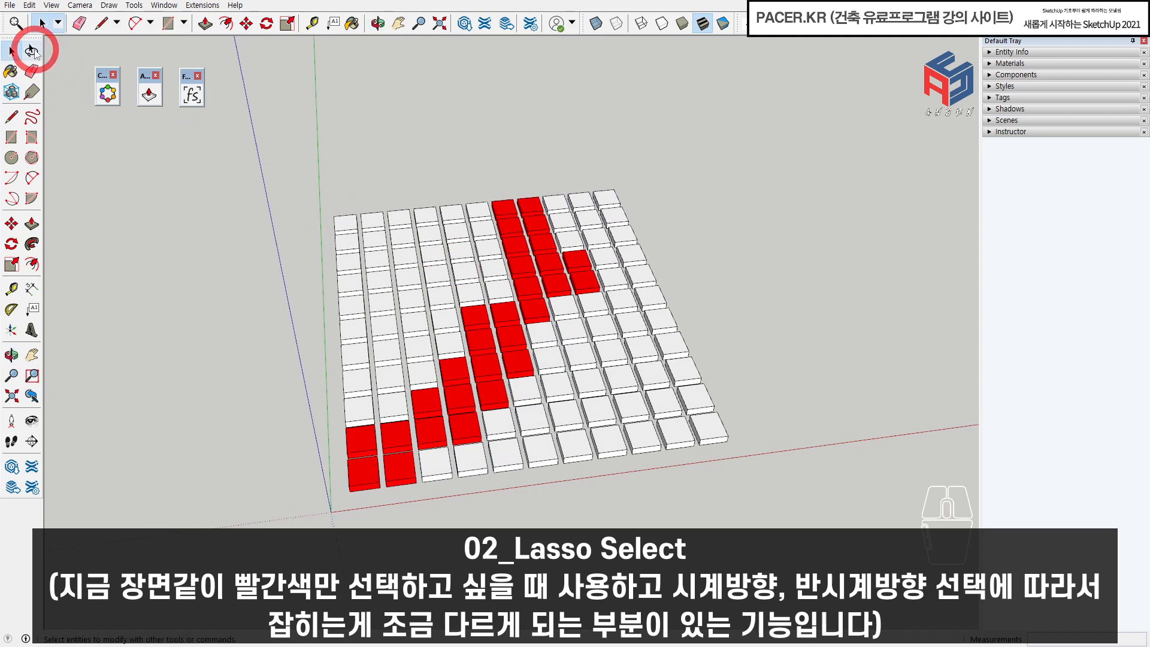
# - Trace a few freehand loops with Lasso Select in the empty space beside the block grid
pyautogui.click(32, 52)
pyautogui.moveTo(227, 420)
pyautogui.mouseDown()
pyautogui.moveTo(157, 341)
pyautogui.moveTo(326, 281)
pyautogui.mouseUp()
pyautogui.moveTo(336, 324); pyautogui.dragTo(204, 365)
pyautogui.moveTo(154, 413)
pyautogui.mouseDown()
pyautogui.moveTo(179, 164)
pyautogui.moveTo(141, 411)
pyautogui.moveTo(157, 412)
pyautogui.mouseUp()
pyautogui.moveTo(279, 363); pyautogui.dragTo(334, 371, button='middle')
pyautogui.click(334, 372)
# - Select the grid's near corner block with lasso loops drawn in opposite directions
pyautogui.keyDown('shift'); pyautogui.moveTo(359, 469); pyautogui.dragTo(248, 439, button='middle'); pyautogui.keyUp('shift')
pyautogui.scroll(4, 554, 441)
pyautogui.scroll(3, 654, 417)
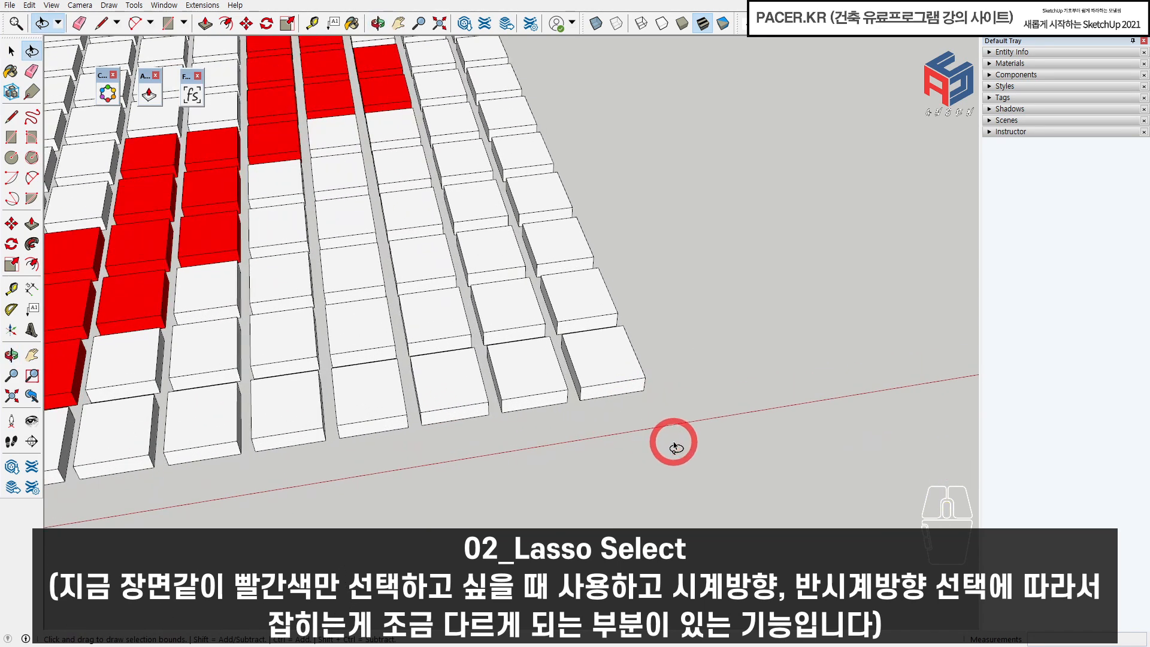
pyautogui.moveTo(671, 401)
pyautogui.mouseDown()
pyautogui.moveTo(623, 375)
pyautogui.moveTo(620, 419)
pyautogui.moveTo(672, 445)
pyautogui.mouseUp()
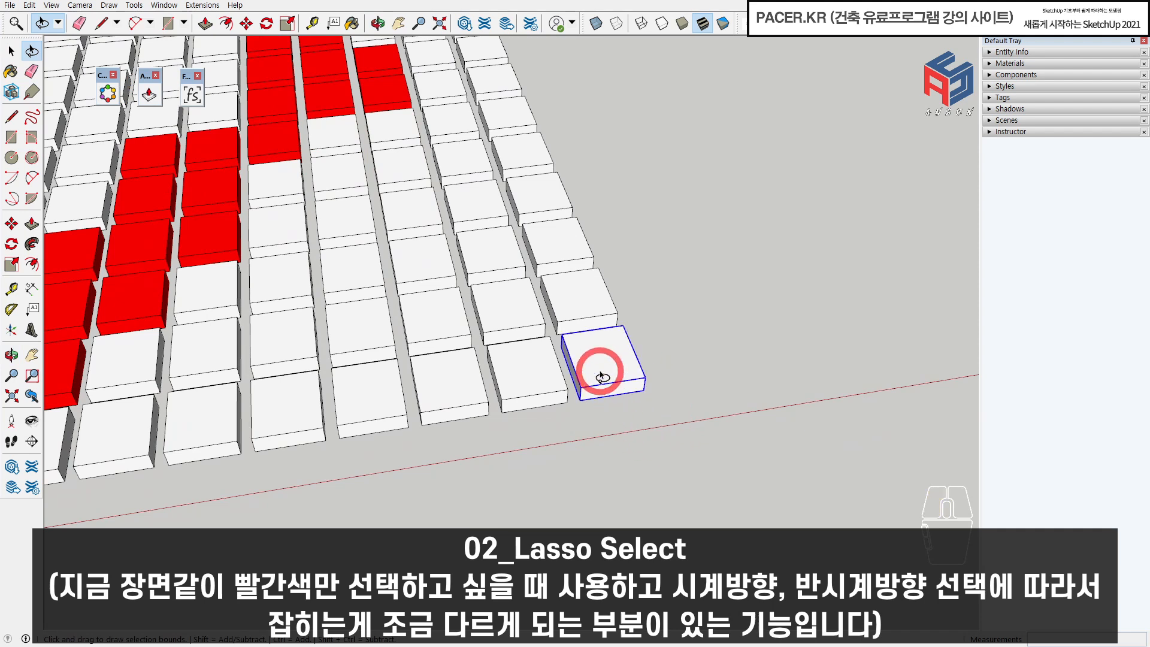
pyautogui.moveTo(671, 448)
pyautogui.mouseDown()
pyautogui.moveTo(629, 457)
pyautogui.moveTo(593, 442)
pyautogui.moveTo(573, 406)
pyautogui.moveTo(575, 346)
pyautogui.moveTo(652, 328)
pyautogui.moveTo(716, 395)
pyautogui.moveTo(691, 441)
pyautogui.moveTo(566, 409)
pyautogui.moveTo(652, 303)
pyautogui.moveTo(693, 364)
pyautogui.moveTo(681, 416)
pyautogui.mouseUp()
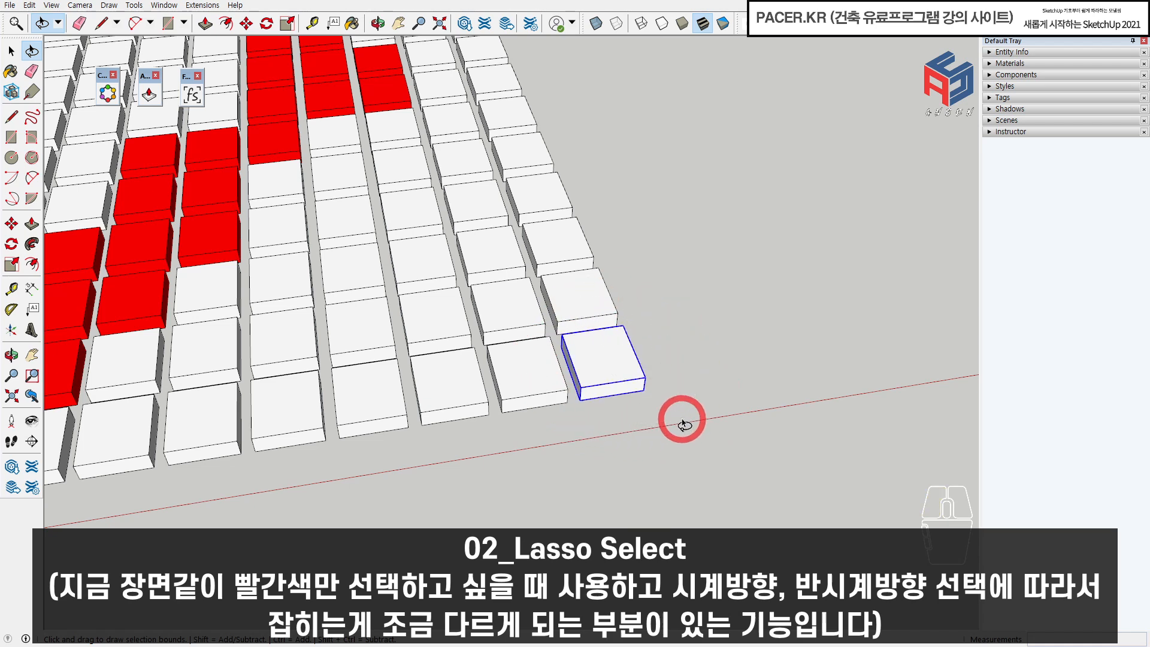
# - Clear the corner block selection and lasso only the red blocks across the grid
pyautogui.scroll(-3, 551, 359)
pyautogui.moveTo(552, 360)
pyautogui.mouseDown(button='middle')
pyautogui.moveTo(611, 377)
pyautogui.moveTo(524, 410)
pyautogui.moveTo(501, 394)
pyautogui.mouseUp(button='middle')
pyautogui.scroll(1, 524, 410)
pyautogui.press('space')
pyautogui.click(283, 335)
pyautogui.click(31, 50)
pyautogui.keyDown('shift'); pyautogui.moveTo(372, 332); pyautogui.dragTo(388, 360, button='middle'); pyautogui.keyUp('shift')
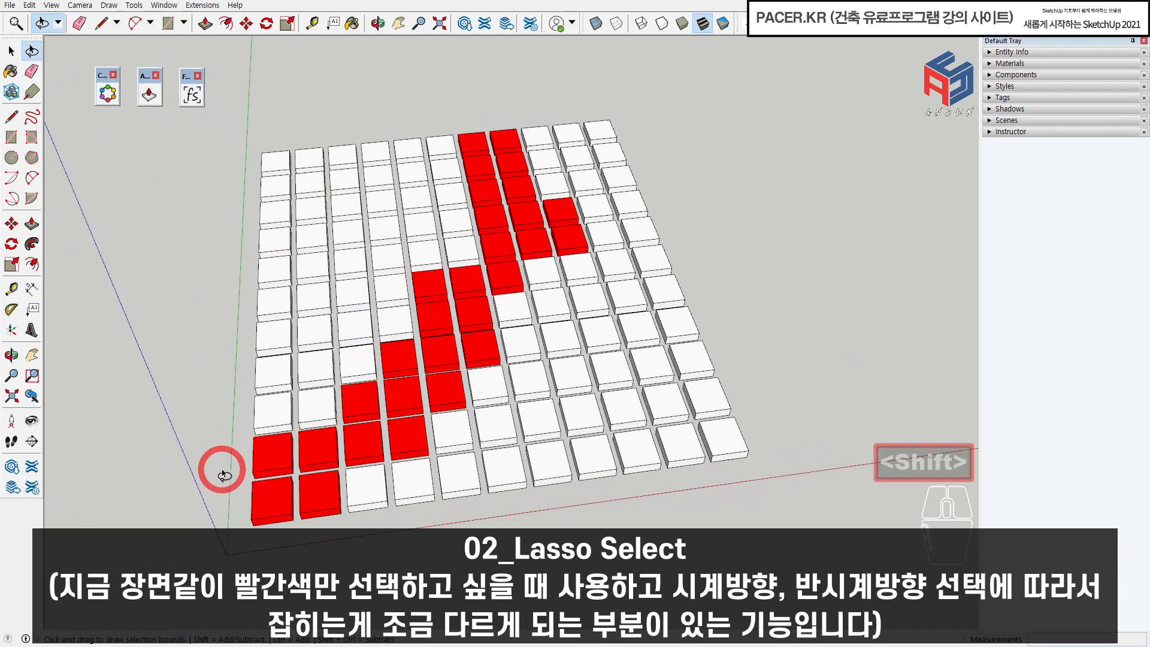
pyautogui.moveTo(237, 446)
pyautogui.mouseDown()
pyautogui.moveTo(341, 377)
pyautogui.moveTo(375, 343)
pyautogui.moveTo(401, 272)
pyautogui.moveTo(451, 249)
pyautogui.moveTo(434, 133)
pyautogui.moveTo(525, 122)
pyautogui.moveTo(594, 220)
pyautogui.moveTo(608, 262)
pyautogui.moveTo(554, 276)
pyautogui.moveTo(528, 309)
pyautogui.moveTo(511, 380)
pyautogui.moveTo(482, 398)
pyautogui.moveTo(439, 467)
pyautogui.moveTo(378, 523)
pyautogui.moveTo(231, 542)
pyautogui.moveTo(237, 446)
pyautogui.mouseUp()
# - Move the selected red blocks sideways out of their places in the grid
pyautogui.moveTo(322, 445)
pyautogui.mouseDown(button='middle')
pyautogui.moveTo(477, 313)
pyautogui.moveTo(460, 359)
pyautogui.mouseUp(button='middle')
pyautogui.press('space')
pyautogui.press('m')
pyautogui.click(432, 328)
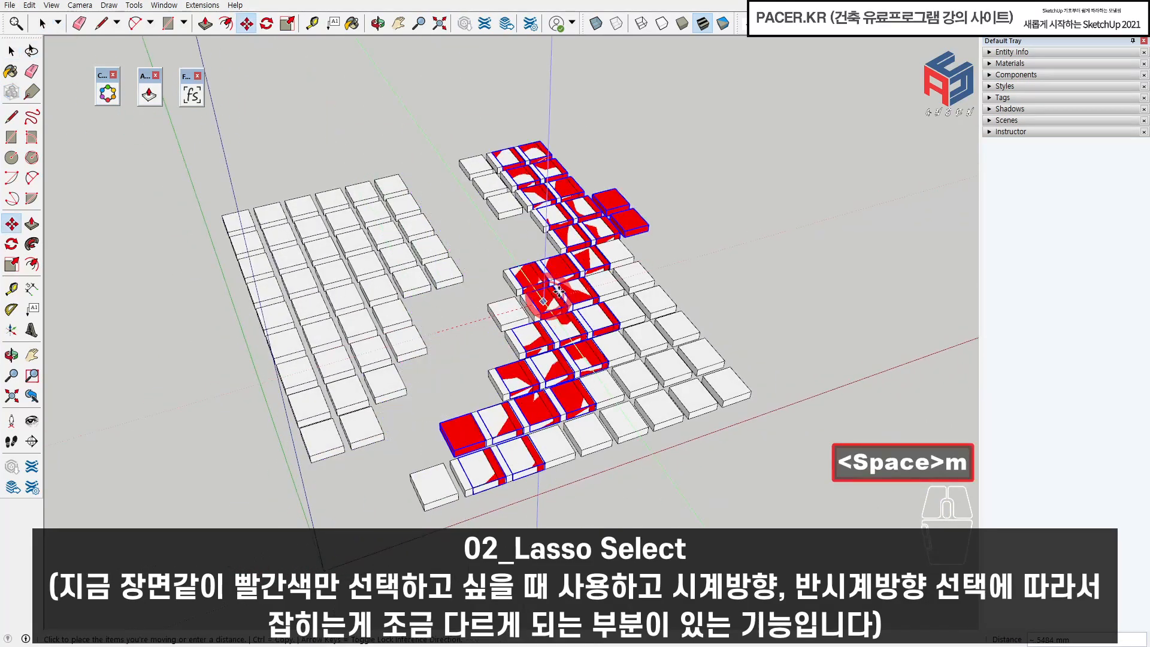
pyautogui.scroll(-2, 575, 294)
pyautogui.keyDown('shift'); pyautogui.moveTo(622, 288); pyautogui.dragTo(486, 326, button='middle'); pyautogui.keyUp('shift')
pyautogui.click(669, 265)
pyautogui.moveTo(669, 265); pyautogui.dragTo(581, 329, button='middle')
pyautogui.press('space')
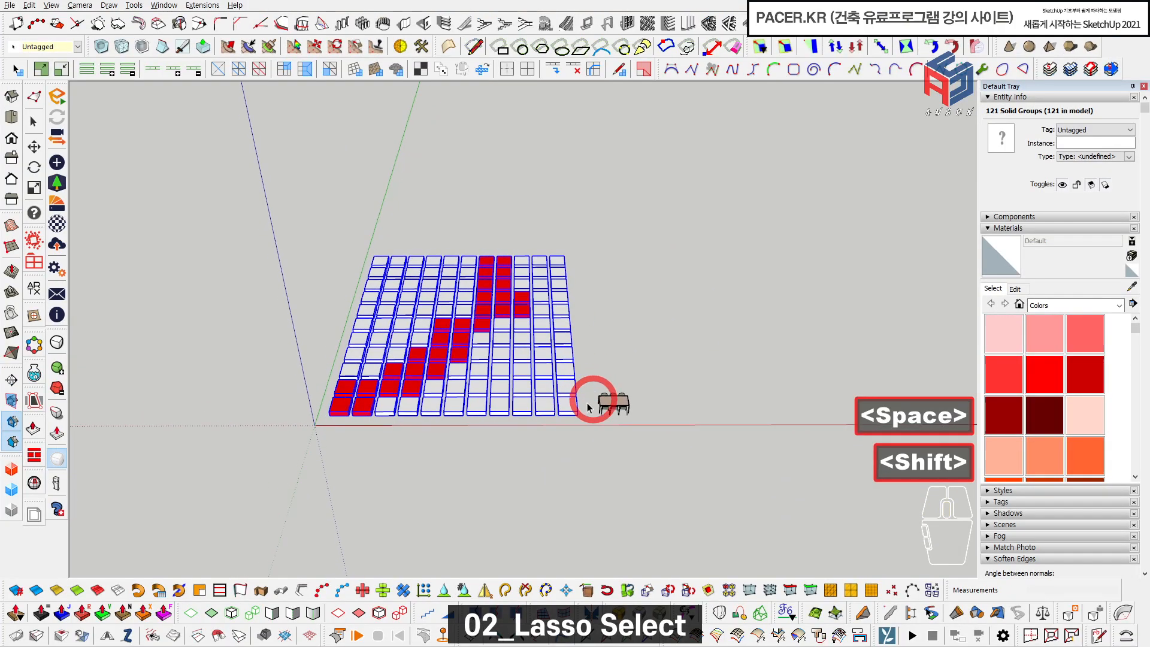
# - In the SketchUp window with the many extension toolbars, clear the selection of the whole block grid
pyautogui.scroll(4, 519, 399)
pyautogui.keyDown('shift'); pyautogui.moveTo(518, 399); pyautogui.dragTo(582, 405, button='middle'); pyautogui.keyUp('shift')
pyautogui.click(557, 369)
pyautogui.moveTo(555, 364); pyautogui.dragTo(623, 397, button='middle')
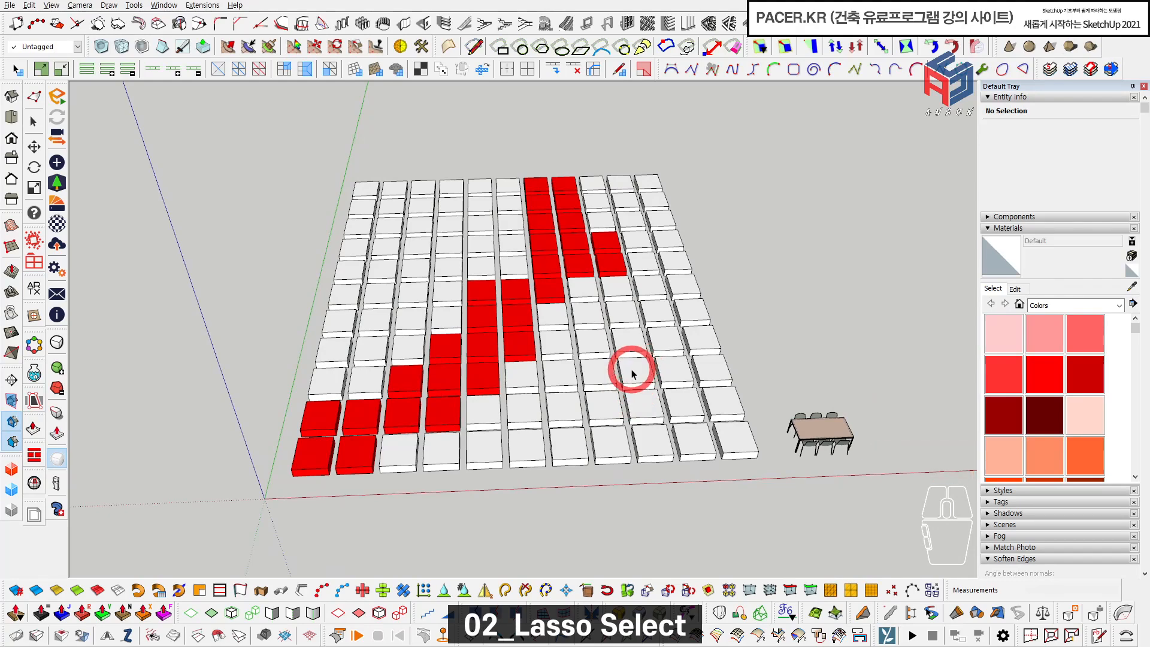
pyautogui.moveTo(611, 373); pyautogui.dragTo(535, 386, button='middle')
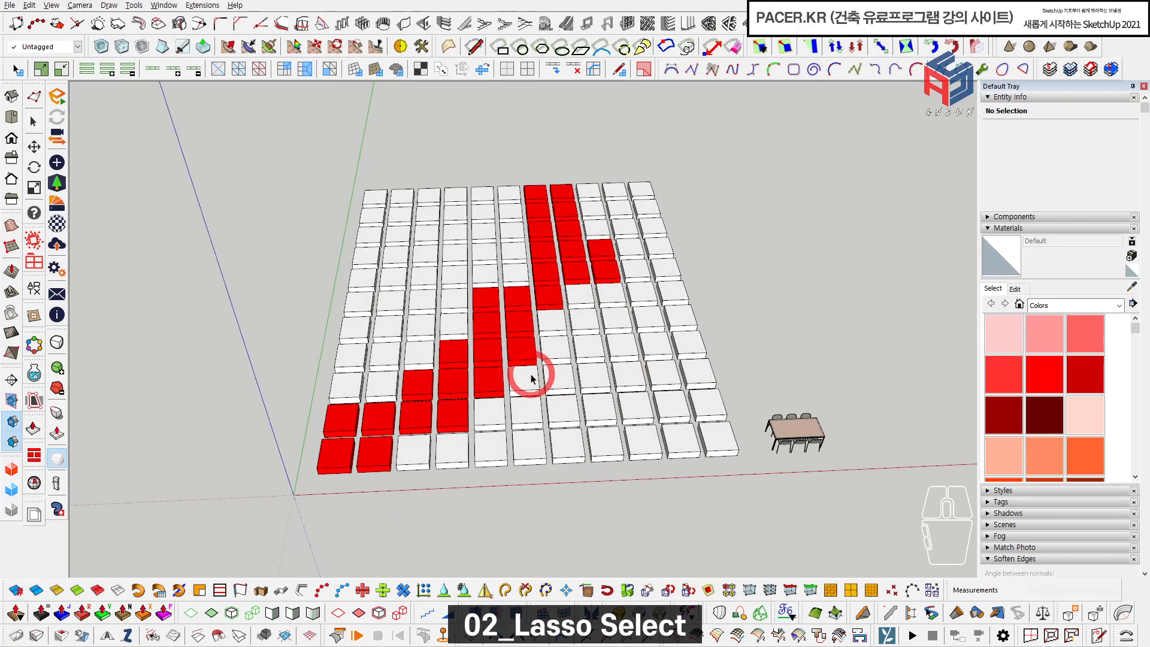
pyautogui.keyDown('shift'); pyautogui.moveTo(516, 392); pyautogui.dragTo(416, 396, button='middle'); pyautogui.keyUp('shift')
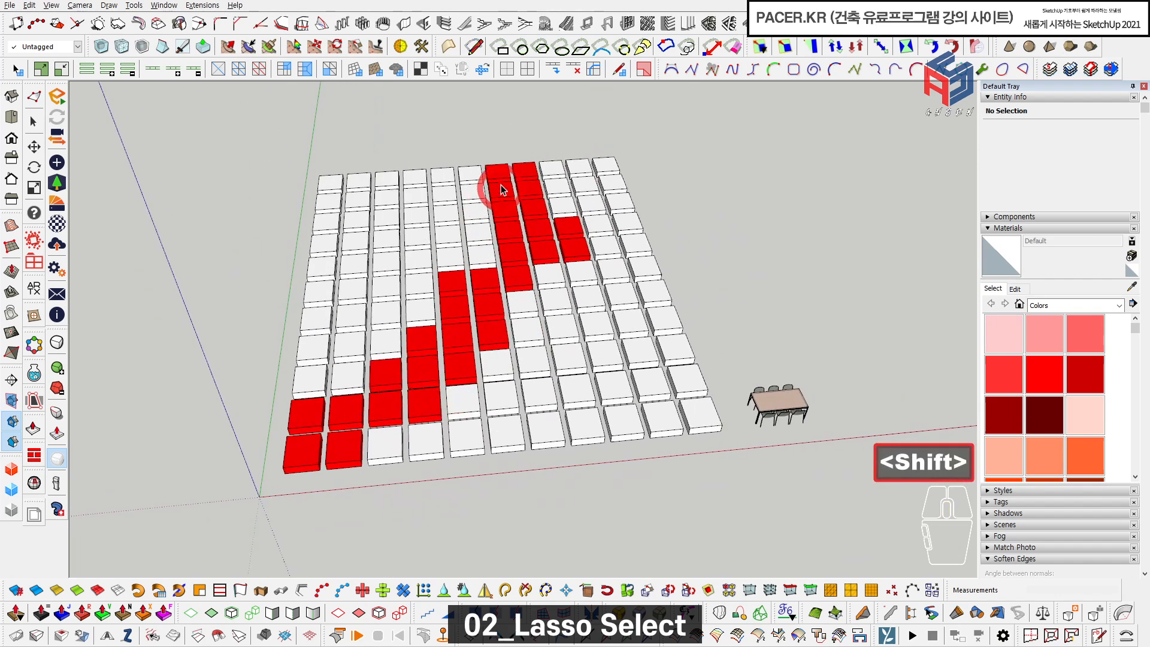
# - Review the selection options for the farthest red block, and float the Selection Toys toolbar to examine it before docking it again
pyautogui.rightClick(501, 178)
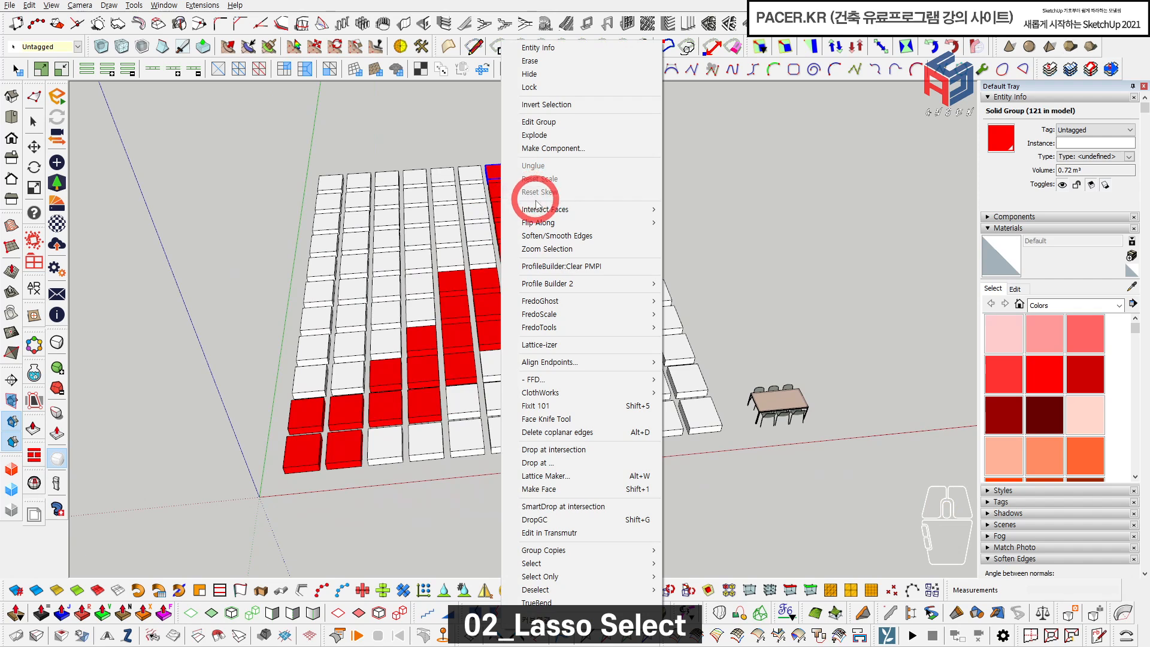
pyautogui.press('Escape')
pyautogui.moveTo(177, 608); pyautogui.dragTo(133, 191)
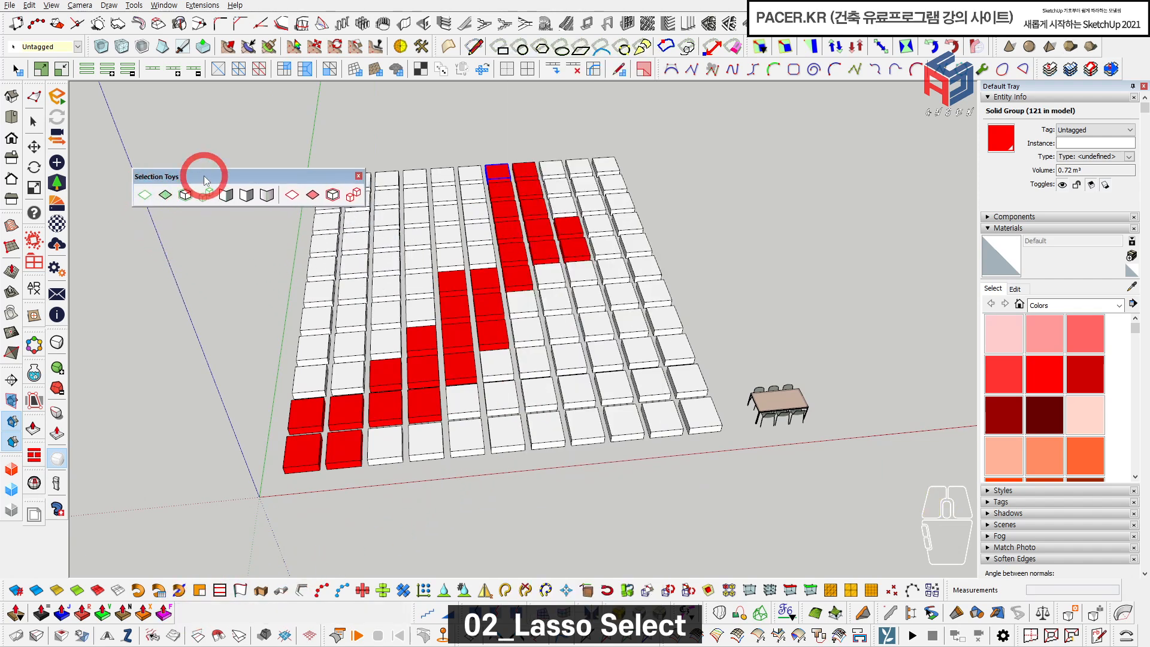
pyautogui.moveTo(219, 182); pyautogui.dragTo(232, 611)
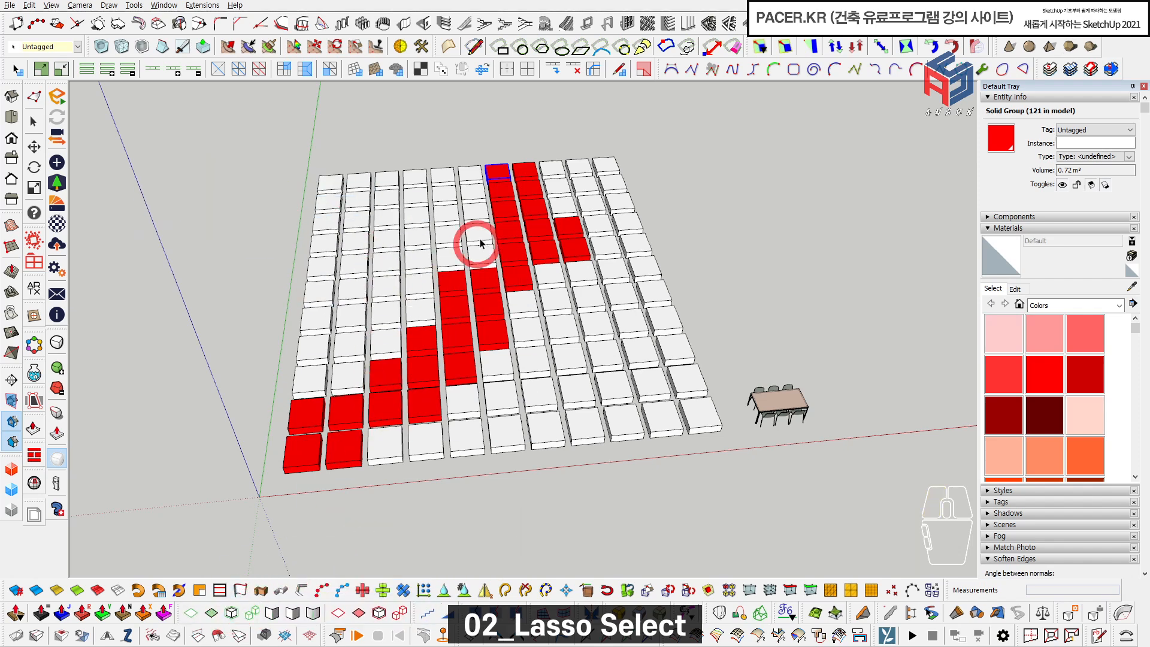
# - Select every block in the grid that shares the farthest red block's material
pyautogui.click(488, 157)
pyautogui.rightClick(497, 177)
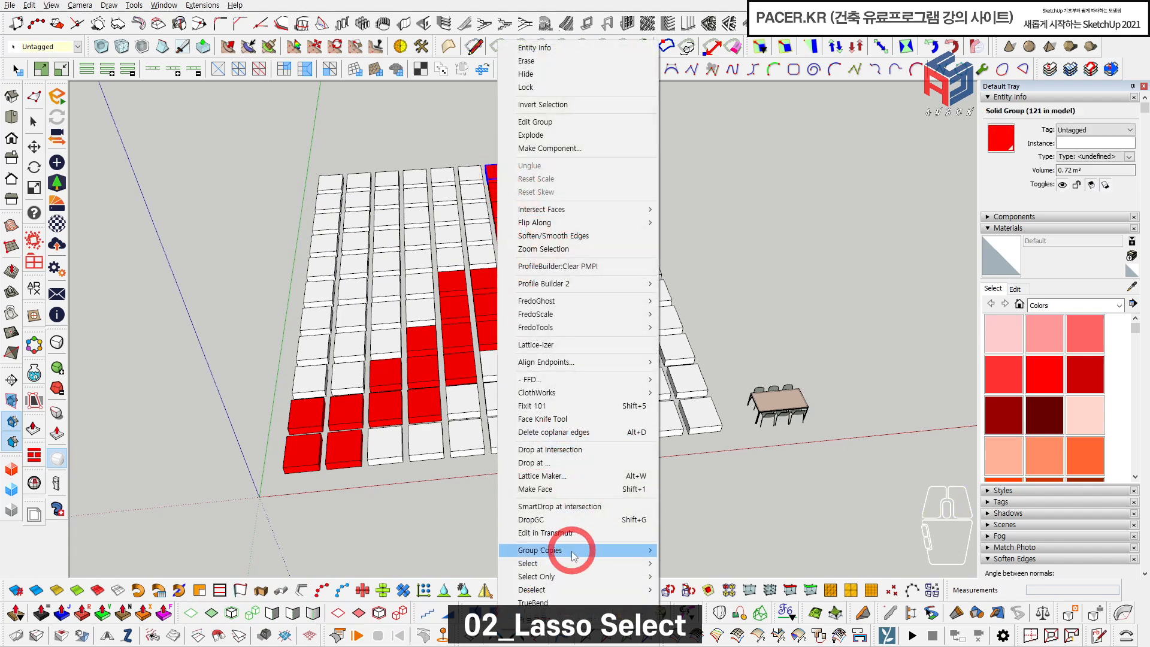
pyautogui.moveTo(575, 563)
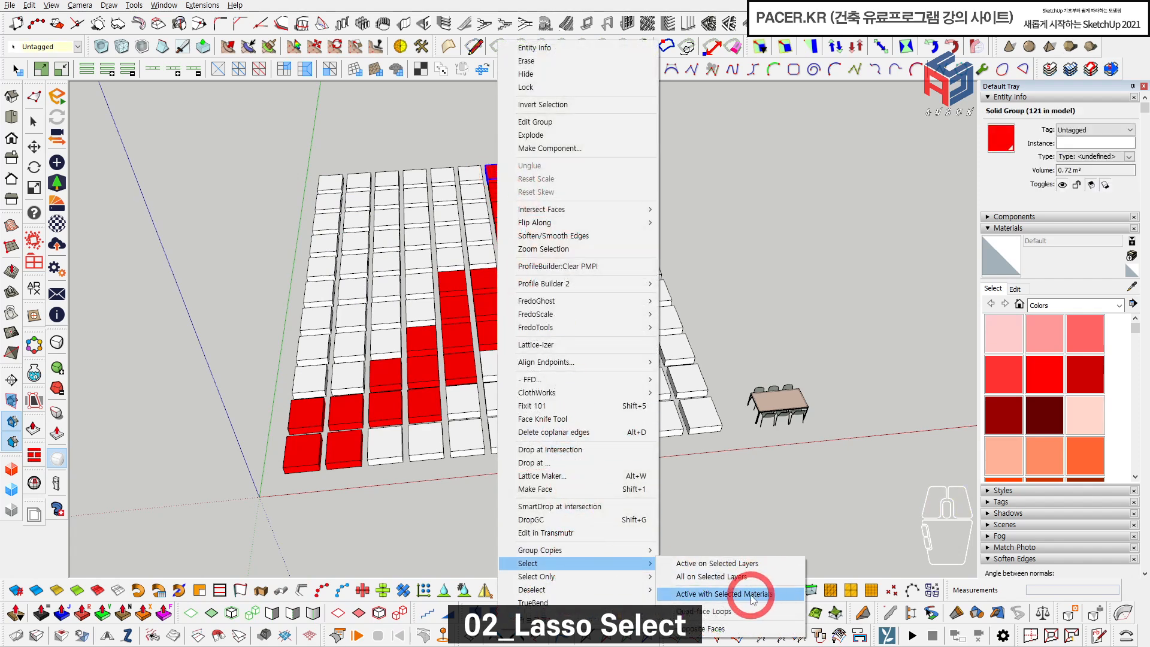
pyautogui.click(753, 595)
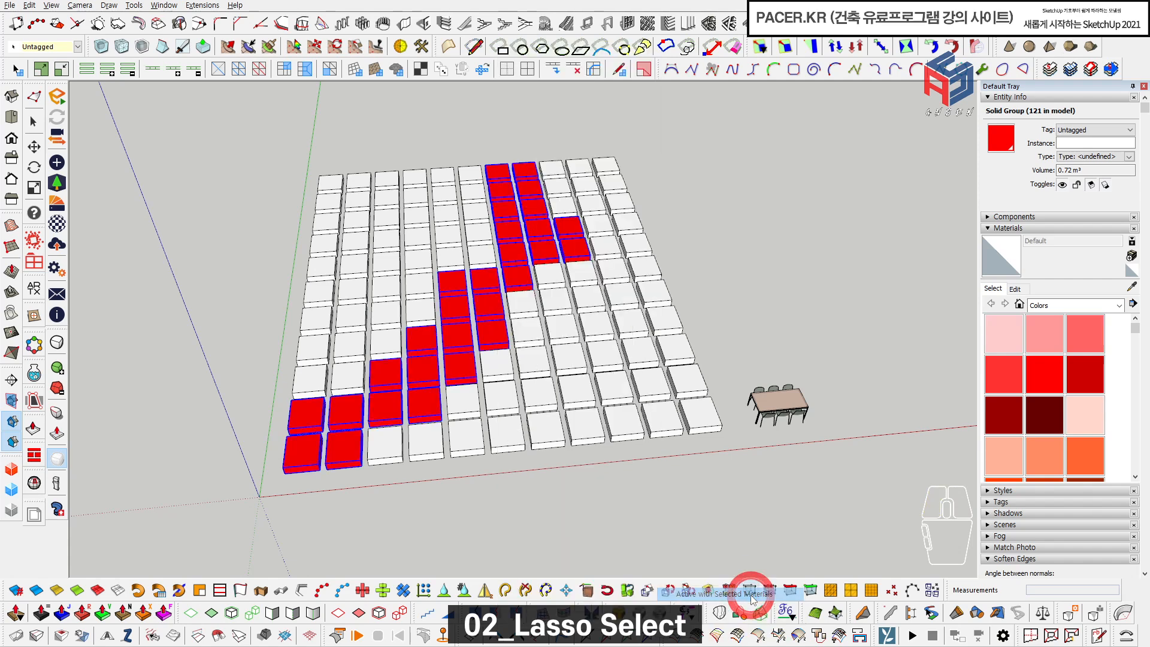
pyautogui.scroll(-2, 519, 308)
pyautogui.keyDown('shift'); pyautogui.moveTo(521, 308); pyautogui.dragTo(457, 312, button='middle'); pyautogui.keyUp('shift')
pyautogui.scroll(1, 456, 311)
pyautogui.press('m')
pyautogui.click(434, 257)
pyautogui.press('ctrl')
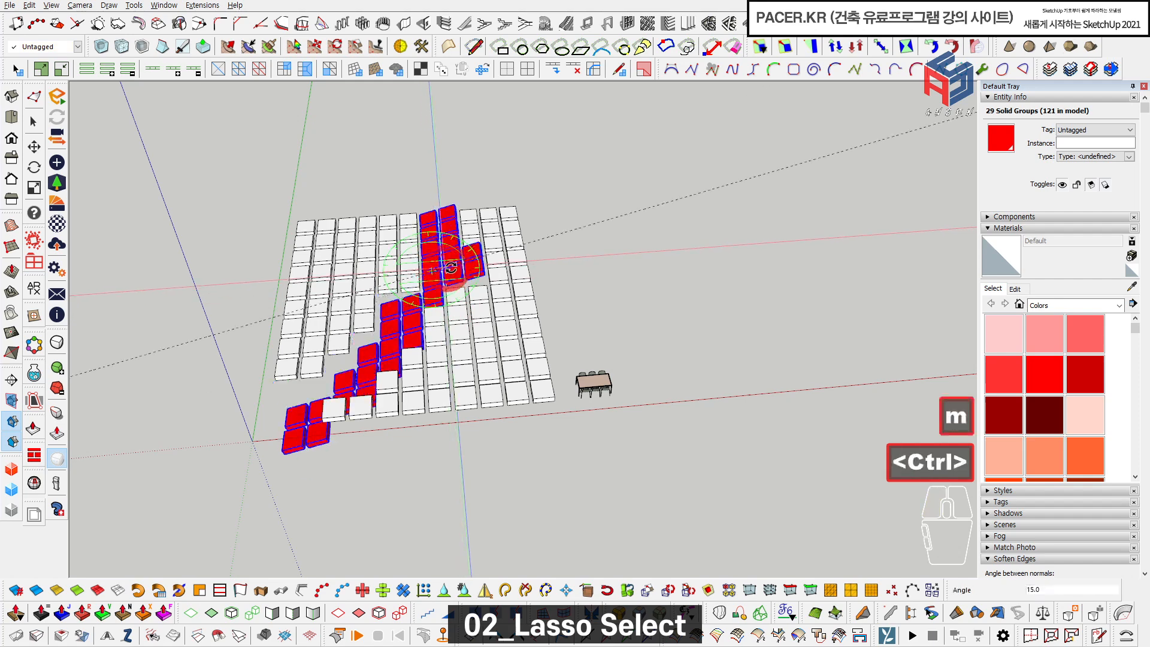
pyautogui.scroll(-2, 513, 272)
pyautogui.press('space')
# - Copy the selected red blocks along the red axis to an empty area beyond the dining table
pyautogui.scroll(2, 471, 268)
pyautogui.press('m')
pyautogui.click(463, 262)
pyautogui.press('ctrl')
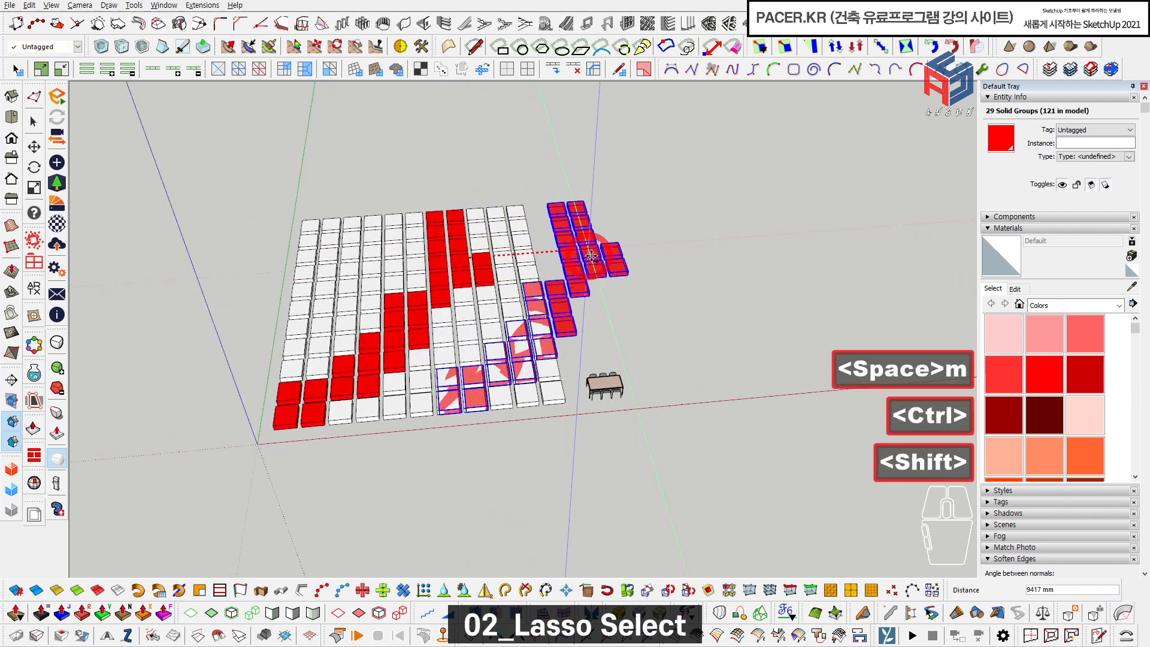
pyautogui.scroll(-1, 629, 252)
pyautogui.keyDown('shift'); pyautogui.moveTo(659, 258); pyautogui.dragTo(607, 259, button='middle'); pyautogui.keyUp('shift')
pyautogui.click(711, 247)
pyautogui.press('space')
pyautogui.moveTo(699, 316); pyautogui.dragTo(757, 164, button='middle')
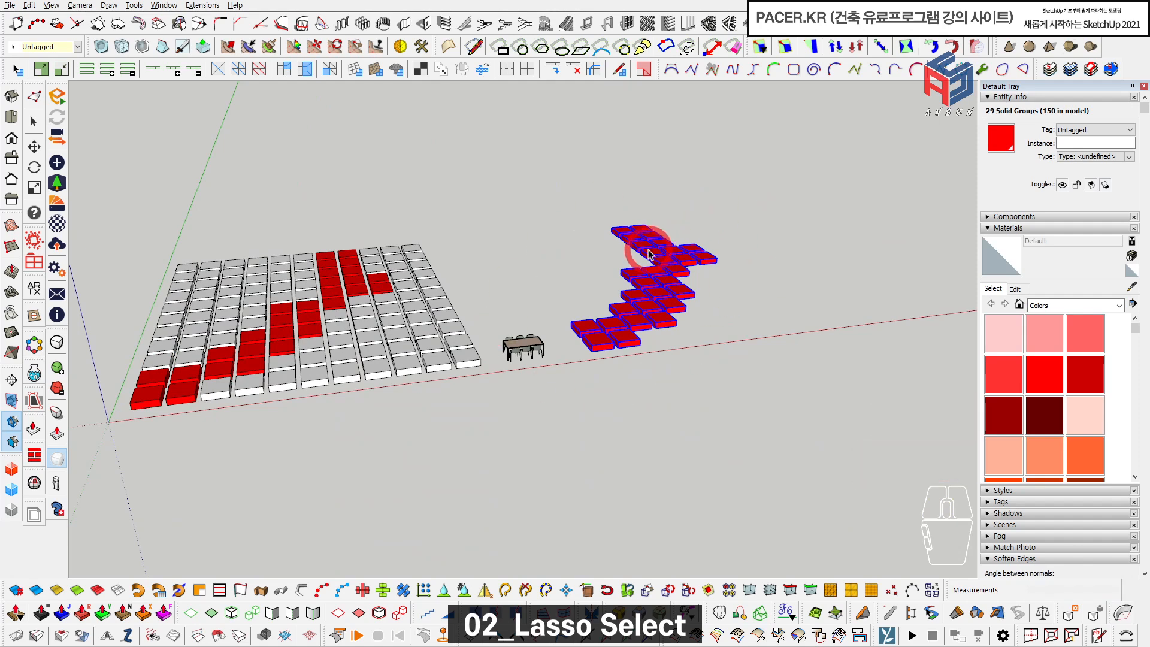
# - Delete the copied red blocks beyond the dining table
pyautogui.press('Delete')
pyautogui.moveTo(648, 254); pyautogui.dragTo(604, 319, button='middle')
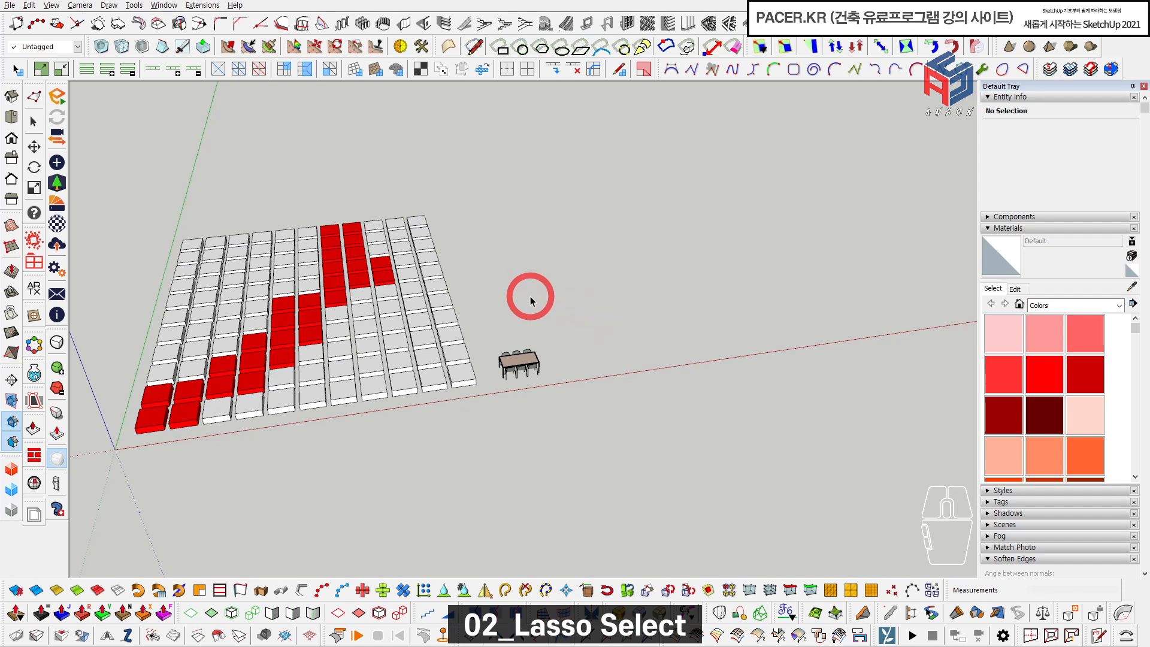
pyautogui.moveTo(388, 310)
pyautogui.keyDown('shift'); pyautogui.mouseDown(button='middle')
pyautogui.moveTo(457, 329)
pyautogui.moveTo(491, 356)
pyautogui.mouseUp(button='middle'); pyautogui.keyUp('shift')
pyautogui.scroll(2, 420, 327)
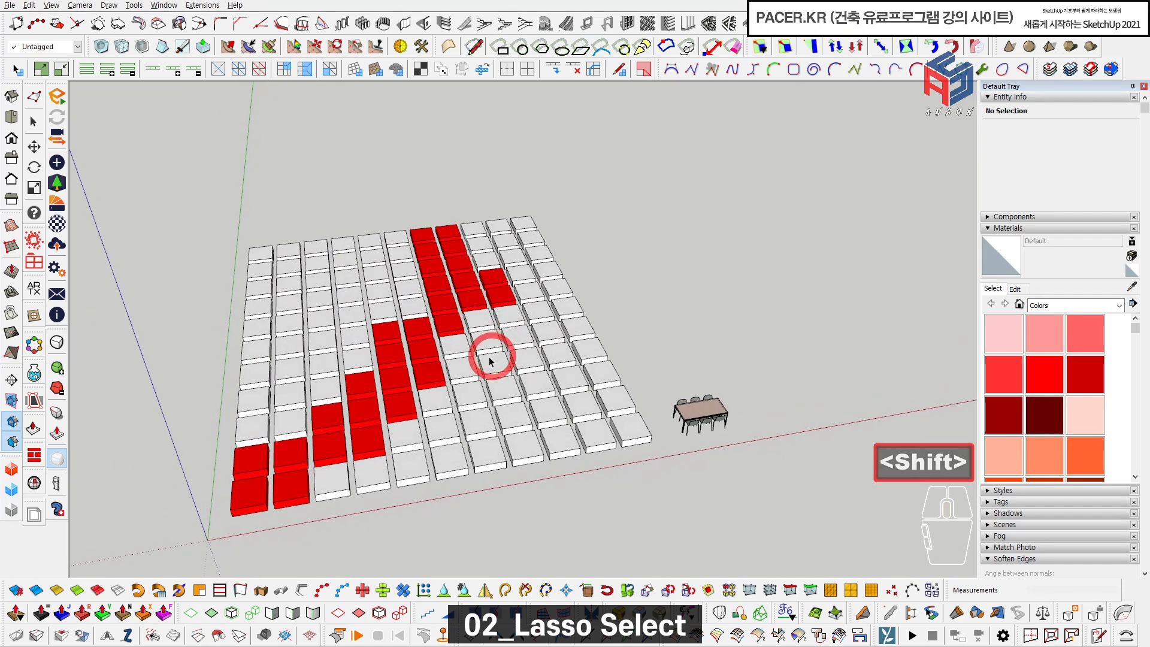
# - Starting from a red block in the middle of the grid, select all active blocks with the same material
pyautogui.rightClick(397, 330)
pyautogui.moveTo(477, 563)
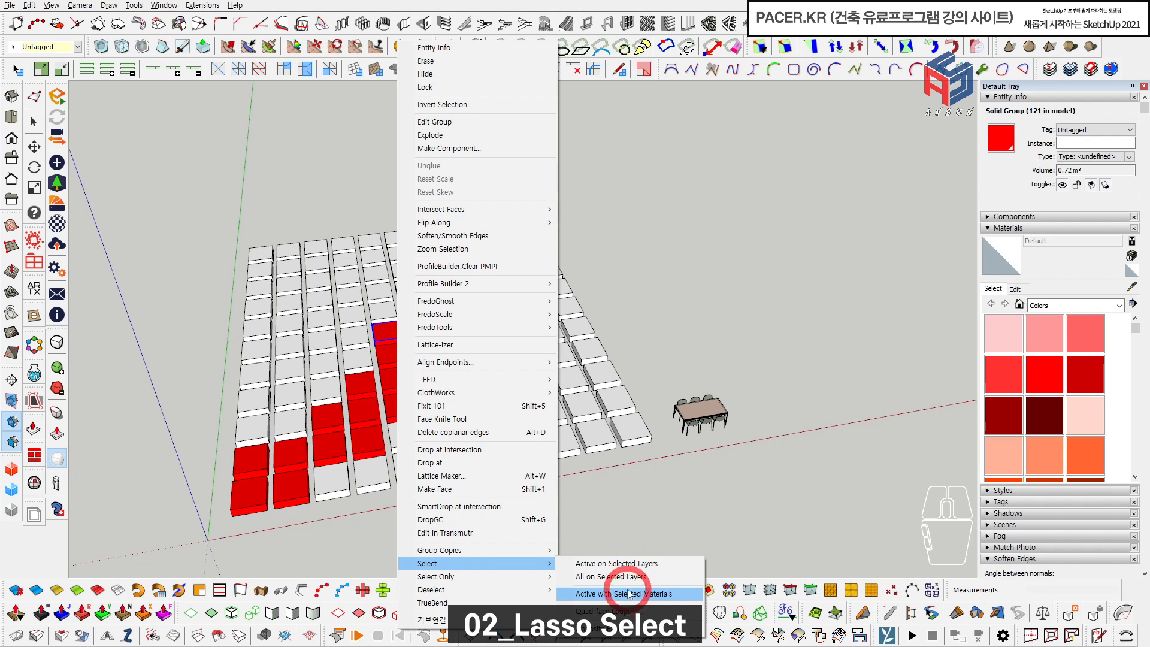
pyautogui.click(628, 593)
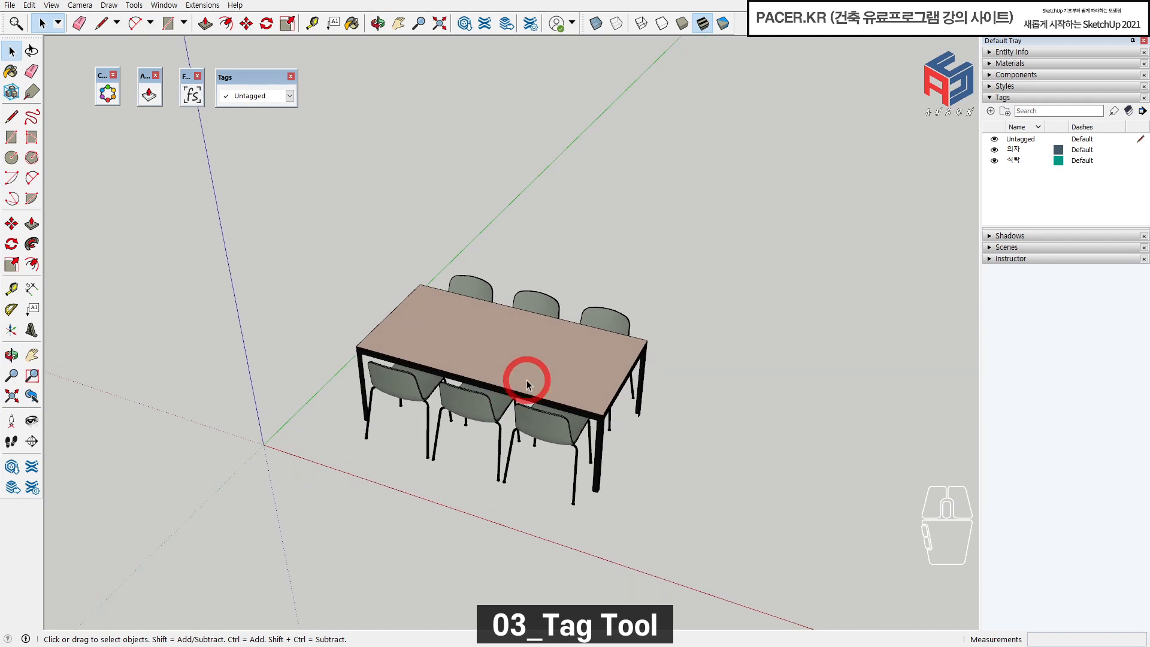
pyautogui.moveTo(526, 379)
pyautogui.mouseDown(button='middle')
pyautogui.moveTo(562, 374)
pyautogui.moveTo(530, 383)
pyautogui.mouseUp(button='middle')
pyautogui.click(1002, 98)
pyautogui.click(1007, 99)
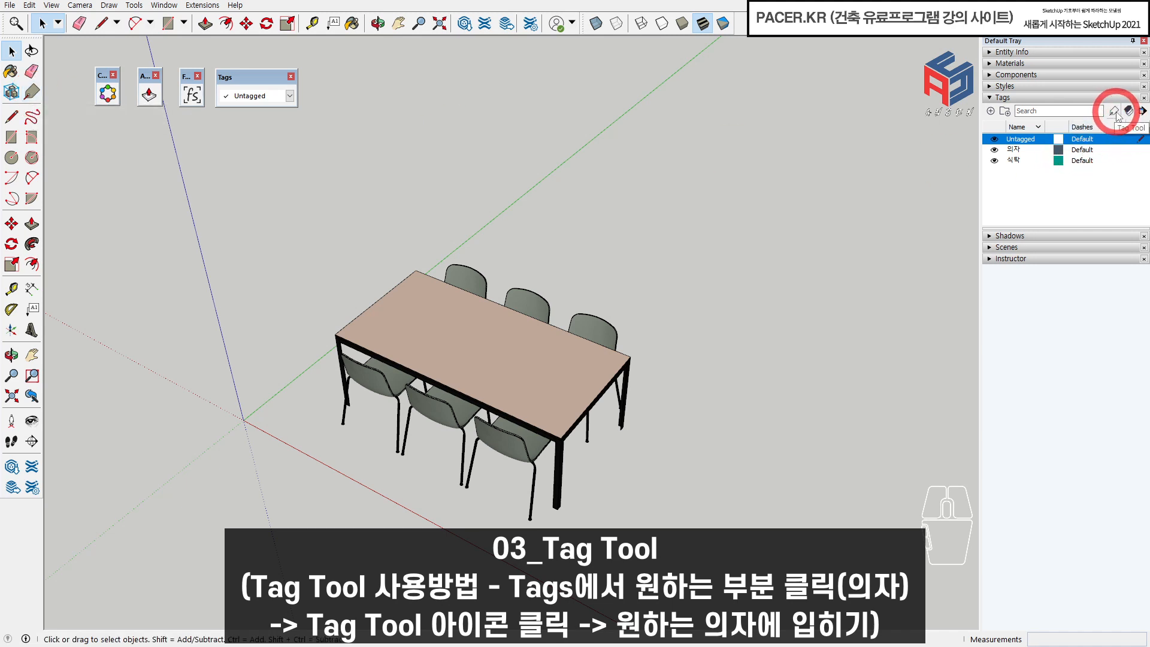
# - Apply the 의자 tag to all six chairs around the table with the Tag Tool
pyautogui.click(1013, 151)
pyautogui.click(1114, 113)
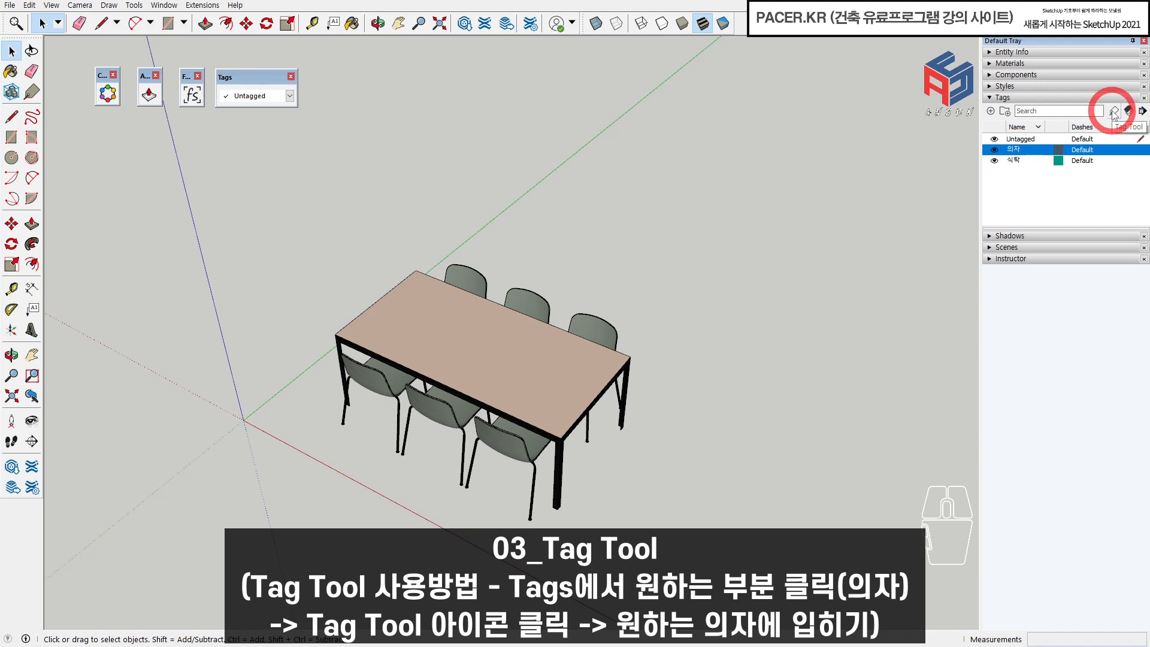
pyautogui.click(454, 272)
pyautogui.click(527, 303)
pyautogui.click(601, 324)
pyautogui.click(526, 412)
pyautogui.click(459, 422)
pyautogui.click(371, 380)
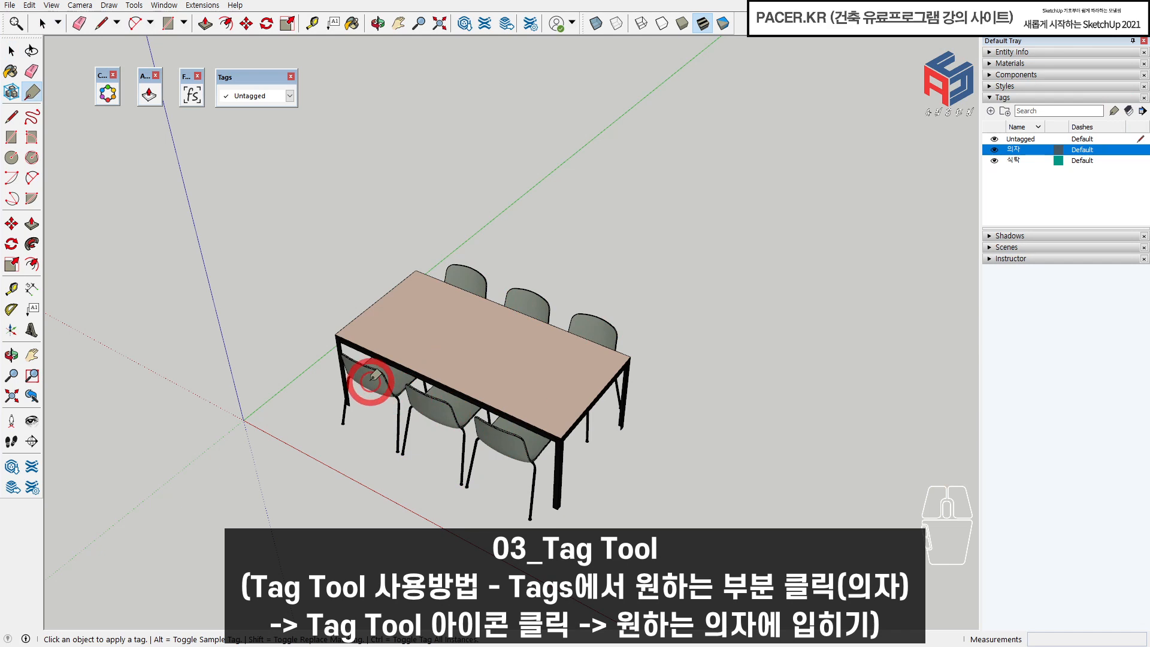
# - Leave the Tag Tool and toggle the 의자 tag's visibility off and on to check the tagged chairs
pyautogui.scroll(3, 548, 320)
pyautogui.press('space')
pyautogui.moveTo(548, 321); pyautogui.dragTo(483, 416, button='middle')
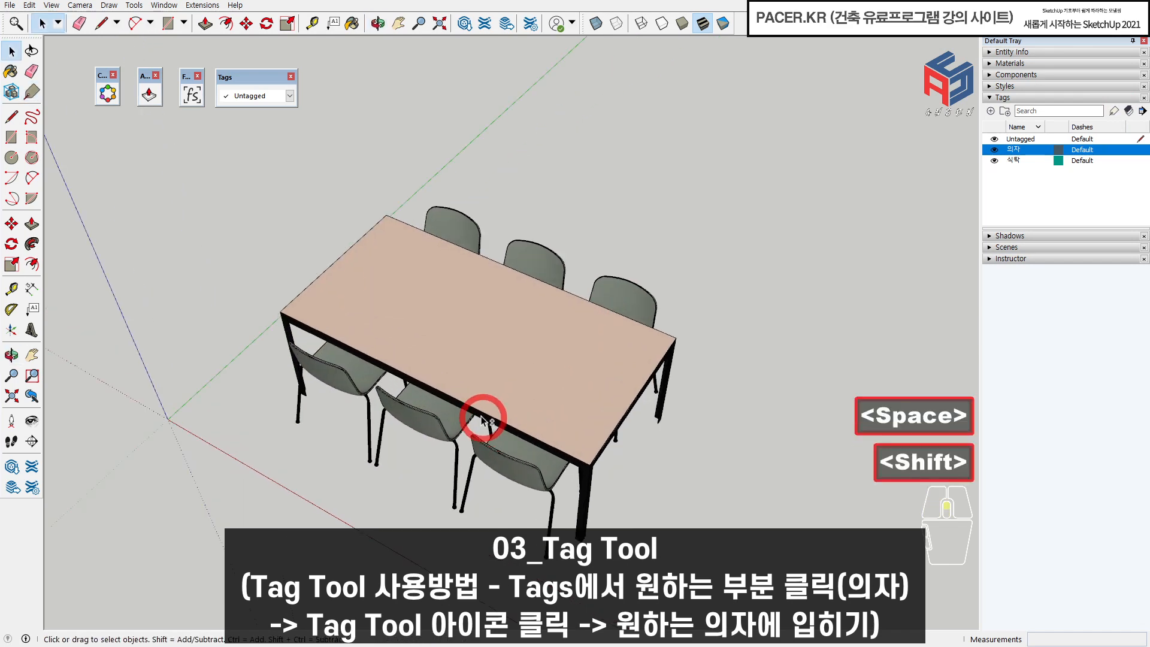
pyautogui.click(994, 150)
pyautogui.click(994, 150)
# - Select all six chairs together and assign the selection to the 의자 tag
pyautogui.moveTo(872, 213); pyautogui.dragTo(537, 346, button='middle')
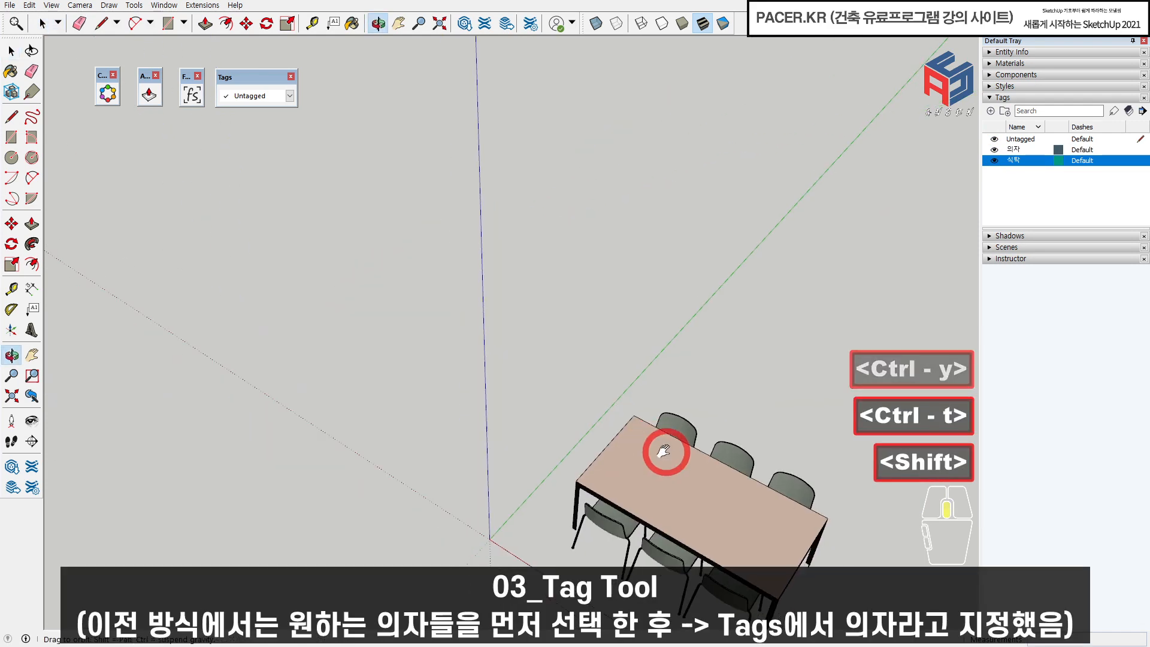
pyautogui.scroll(3, 565, 360)
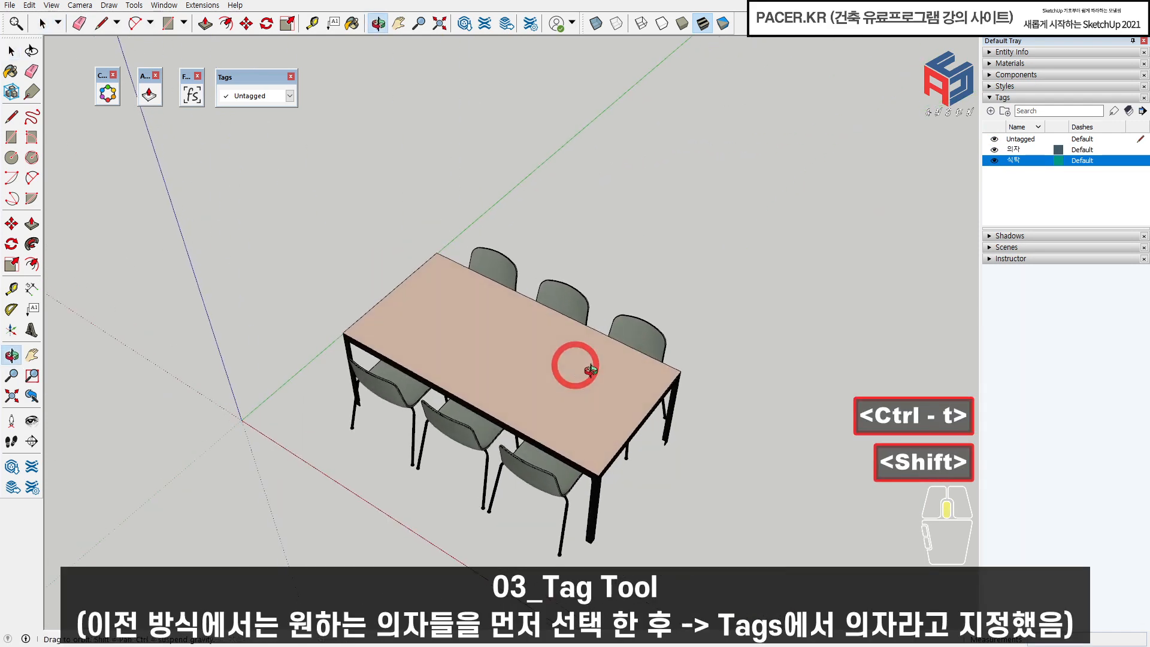
pyautogui.moveTo(565, 359); pyautogui.dragTo(558, 296, button='middle')
pyautogui.keyDown('shift'); pyautogui.click(558, 296); pyautogui.keyUp('shift')
pyautogui.keyDown('shift'); pyautogui.click(615, 313); pyautogui.keyUp('shift')
pyautogui.keyDown('shift'); pyautogui.click(544, 453); pyautogui.keyUp('shift')
pyautogui.keyDown('shift'); pyautogui.click(457, 428); pyautogui.keyUp('shift')
pyautogui.keyDown('shift'); pyautogui.click(418, 362); pyautogui.keyUp('shift')
pyautogui.click(246, 95)
pyautogui.click(268, 110)
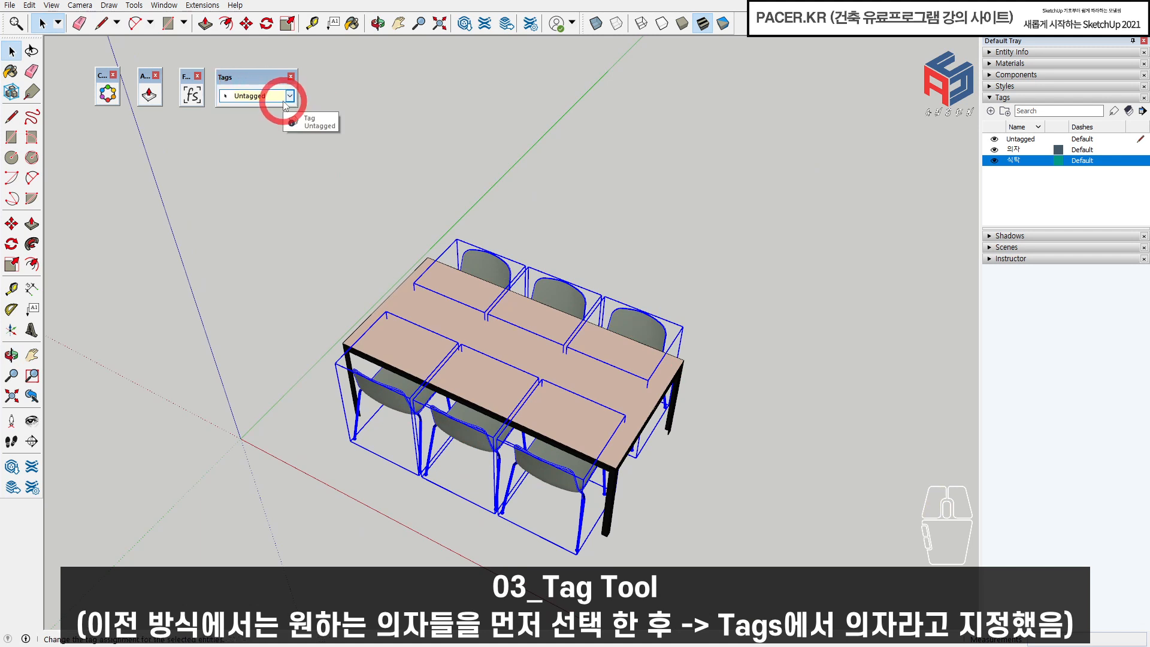
pyautogui.click(289, 95)
pyautogui.click(267, 127)
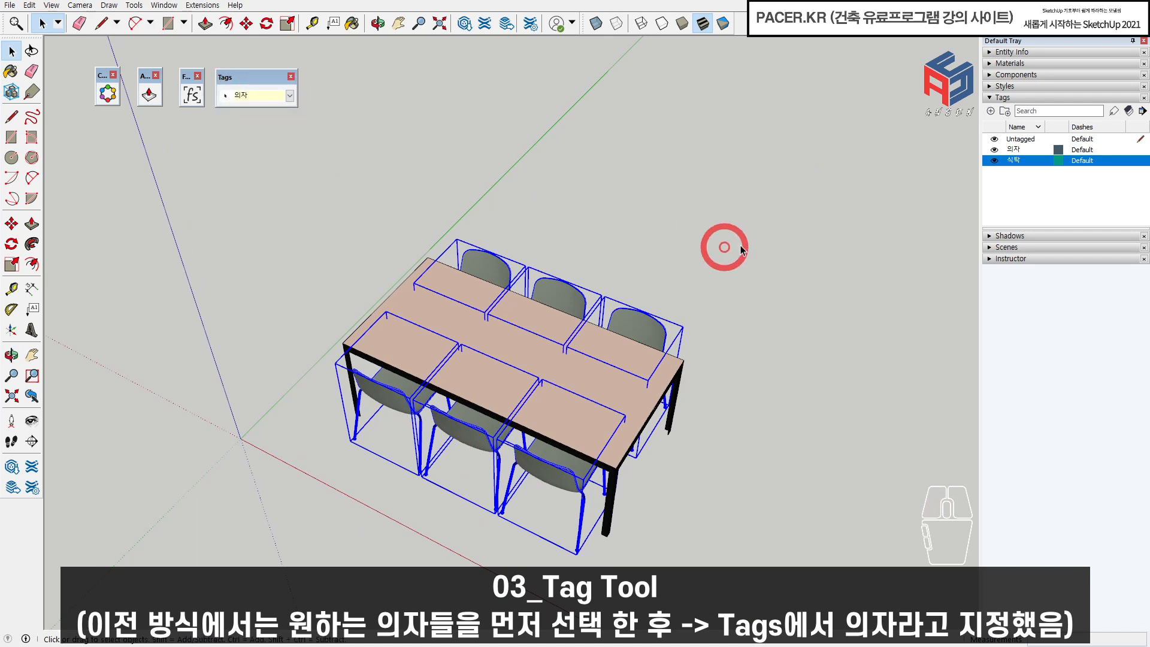
# - Clear the chair selection, and hide and show the 의자 tag to verify the assignment
pyautogui.click(805, 241)
pyautogui.click(994, 149)
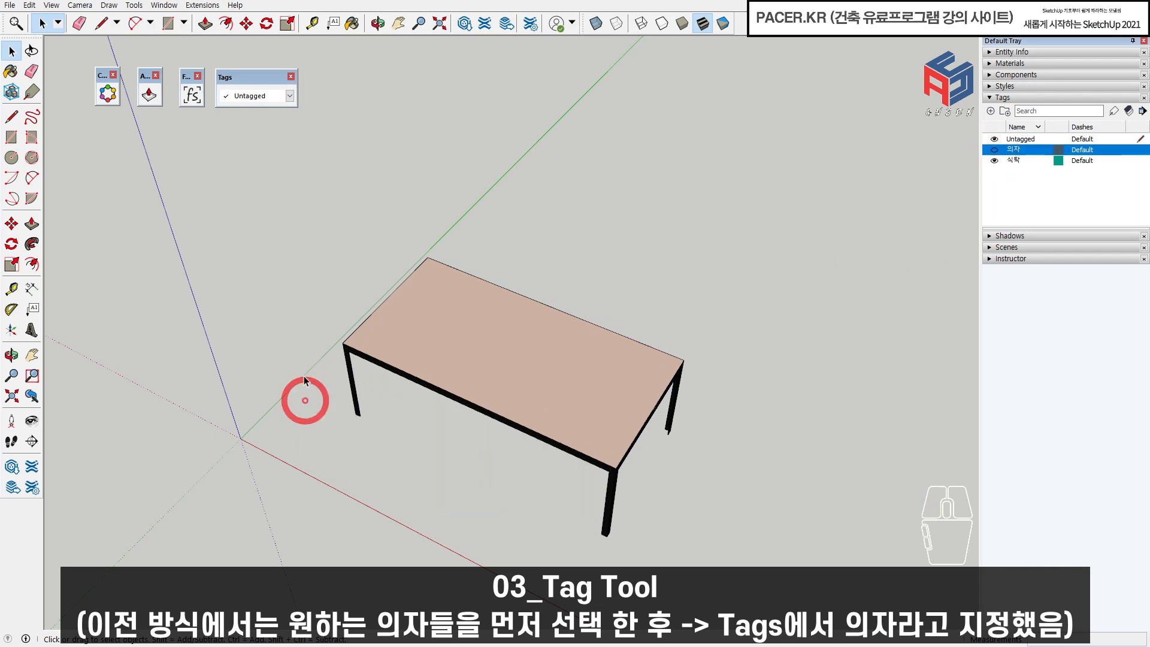
pyautogui.click(994, 150)
pyautogui.scroll(-1, 625, 324)
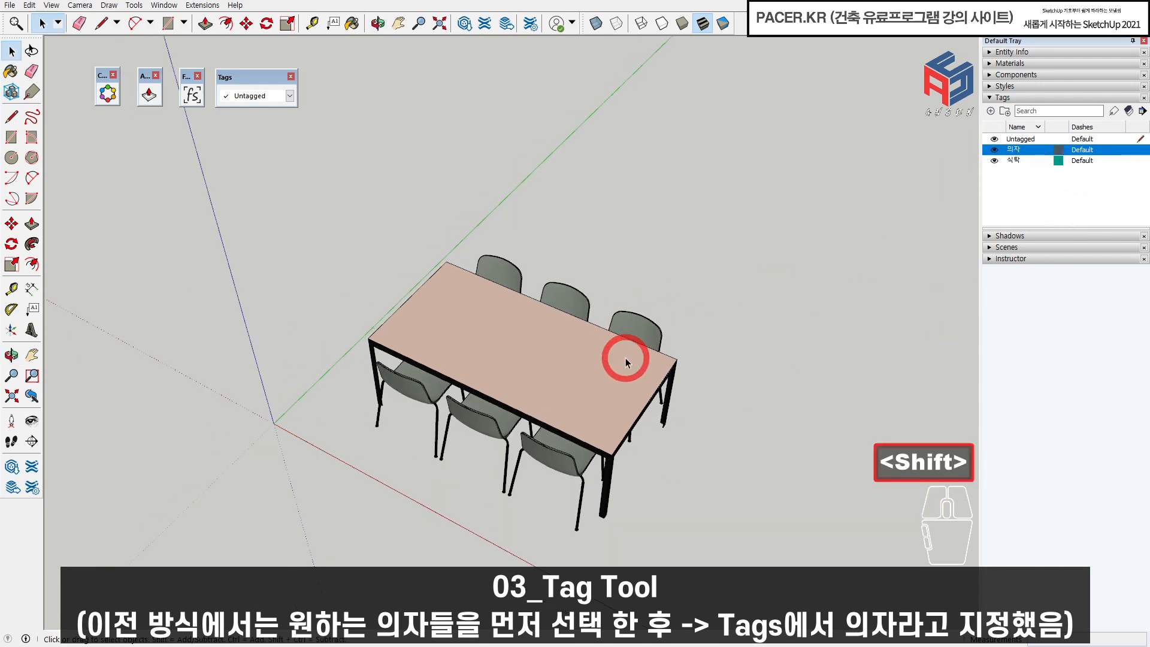
pyautogui.scroll(1, 543, 365)
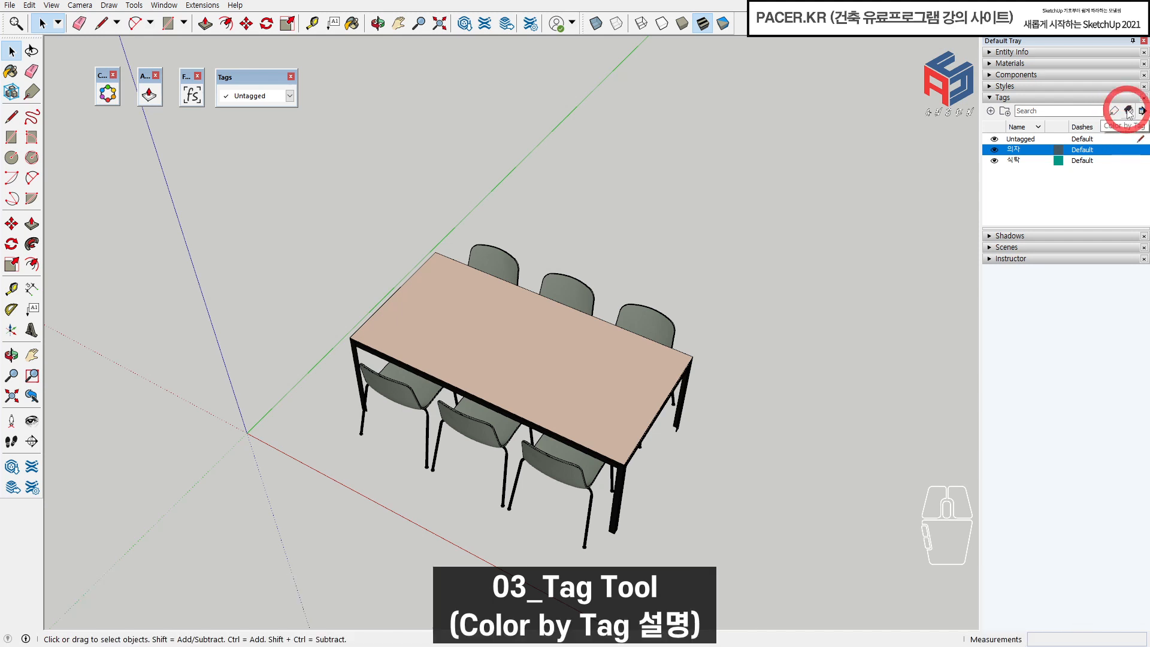
# - Turn on Color by Tag and change the 의자 tag's color to dark red
pyautogui.click(1128, 111)
pyautogui.moveTo(473, 347); pyautogui.dragTo(590, 335, button='middle')
pyautogui.click(1060, 150)
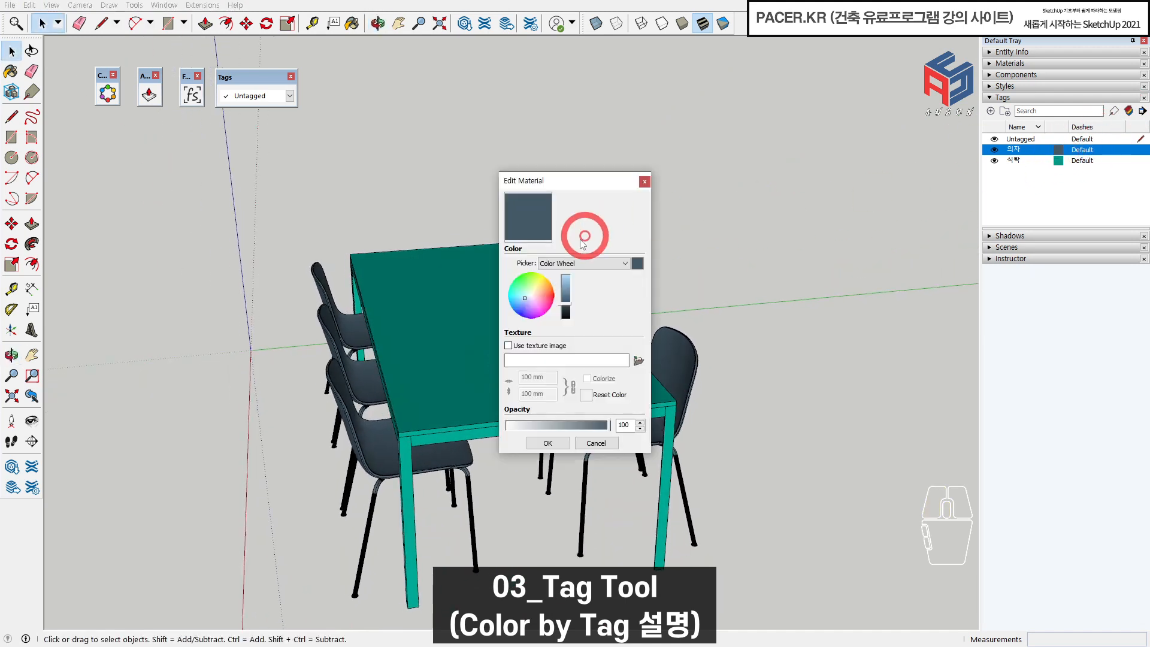
pyautogui.click(550, 295)
pyautogui.moveTo(575, 310); pyautogui.dragTo(353, 437, button='middle')
pyautogui.click(547, 442)
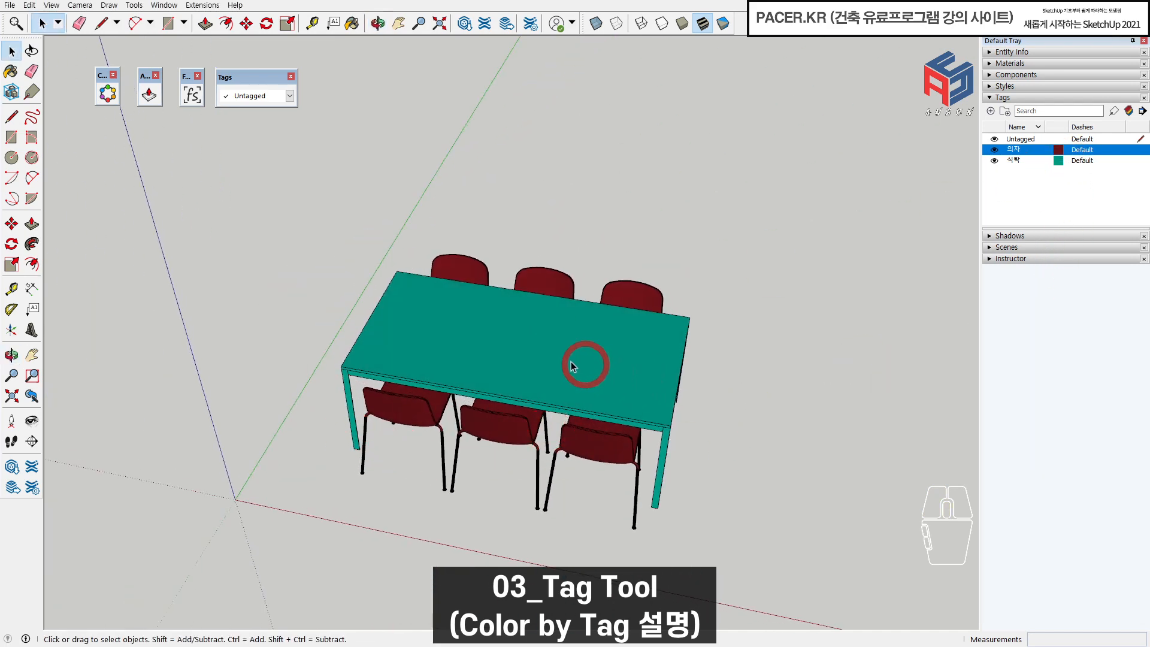
# - Turn off Color by Tag to display the table and chairs in their own materials
pyautogui.click(1128, 112)
pyautogui.moveTo(551, 533); pyautogui.dragTo(519, 271, button='middle')
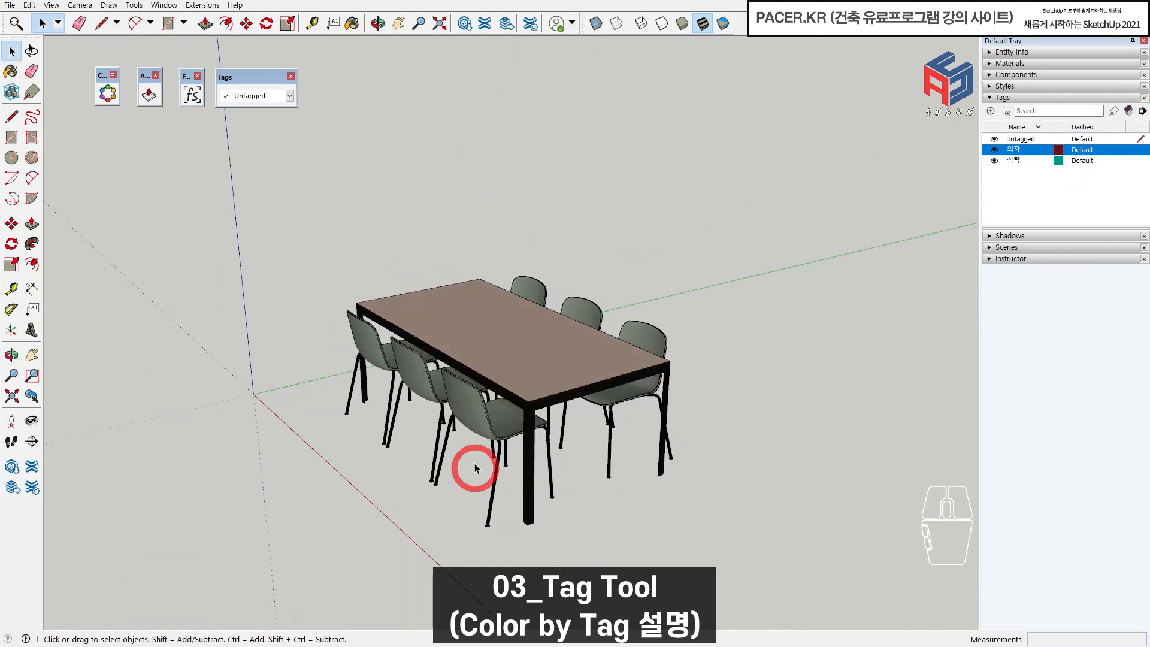
pyautogui.moveTo(513, 475); pyautogui.dragTo(559, 457, button='middle')
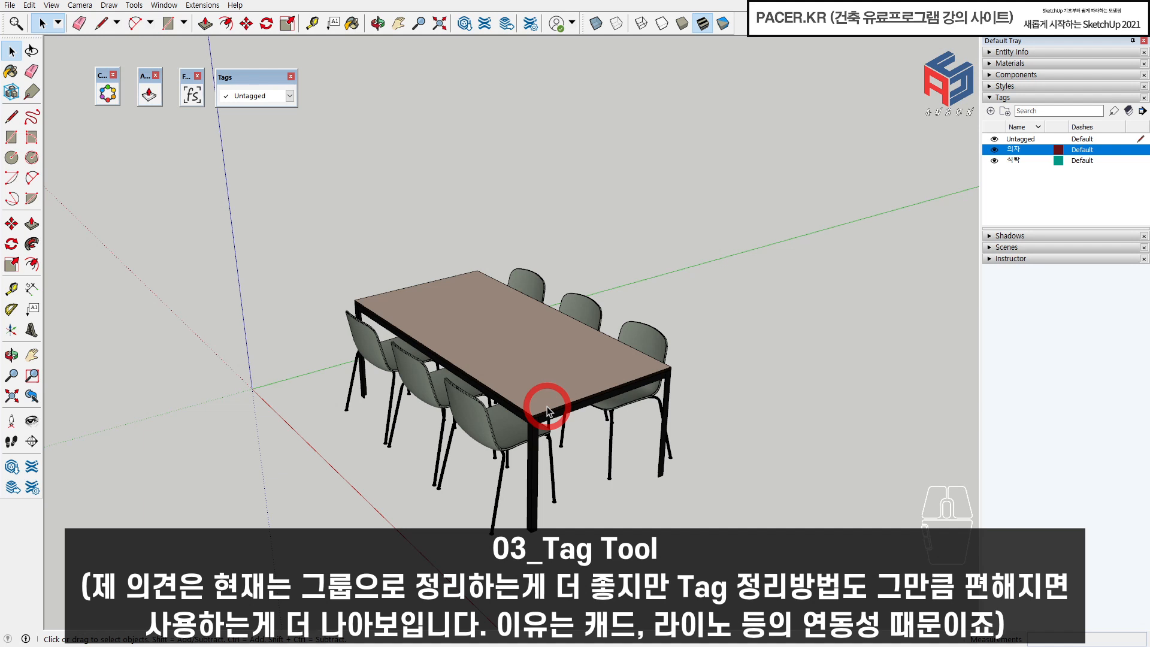
pyautogui.moveTo(547, 410); pyautogui.dragTo(819, 287, button='middle')
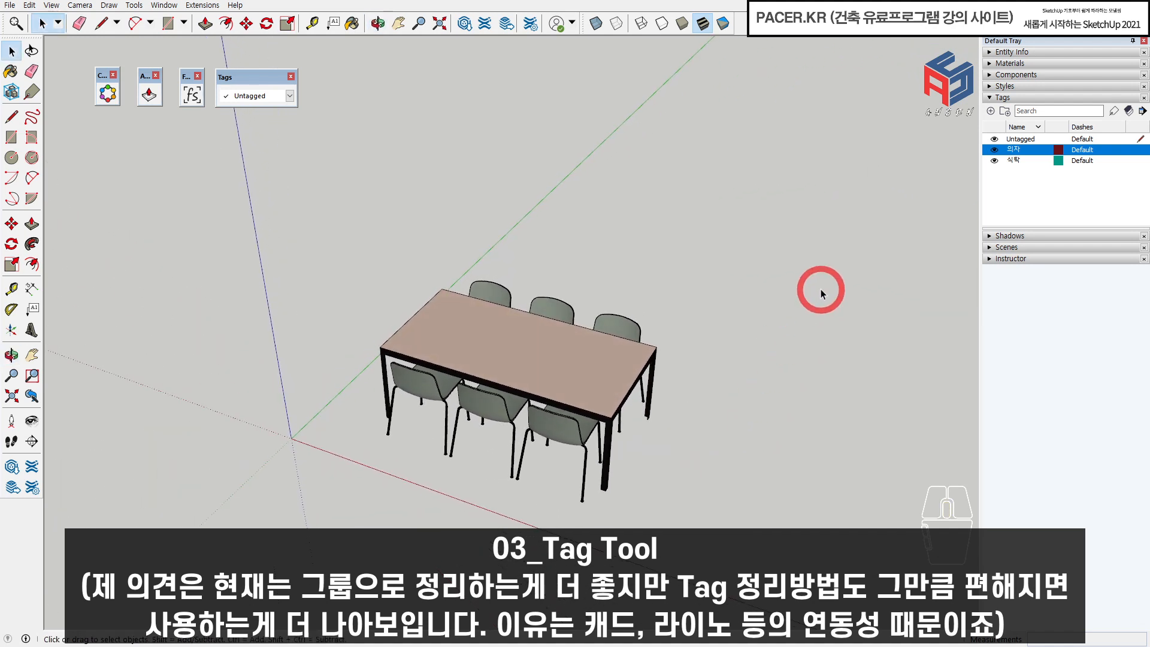
# - Combine the table and all six chairs into a single group
pyautogui.moveTo(819, 234); pyautogui.dragTo(313, 495)
pyautogui.rightClick(537, 363)
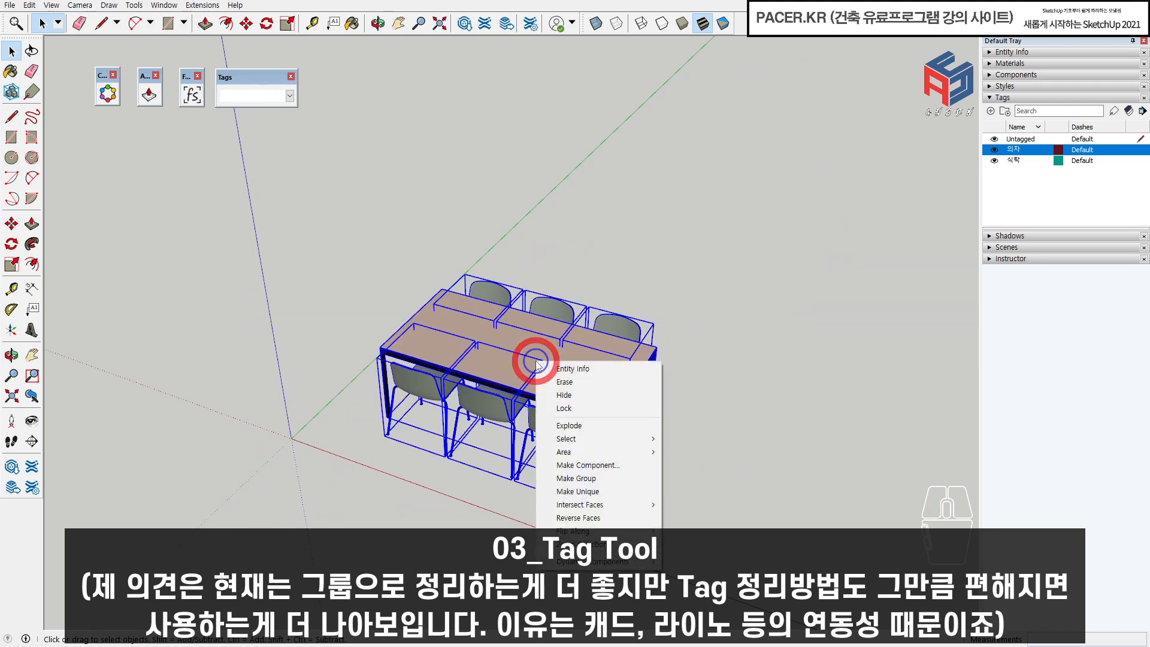
pyautogui.press('g')
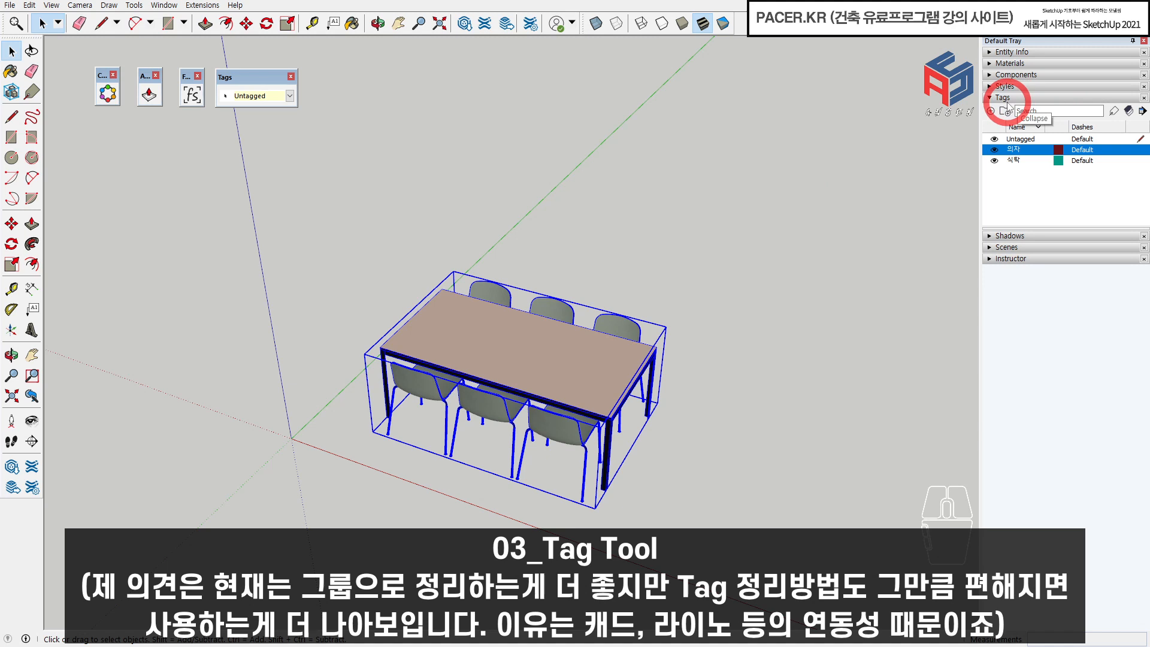
pyautogui.moveTo(699, 247); pyautogui.dragTo(536, 309, button='middle')
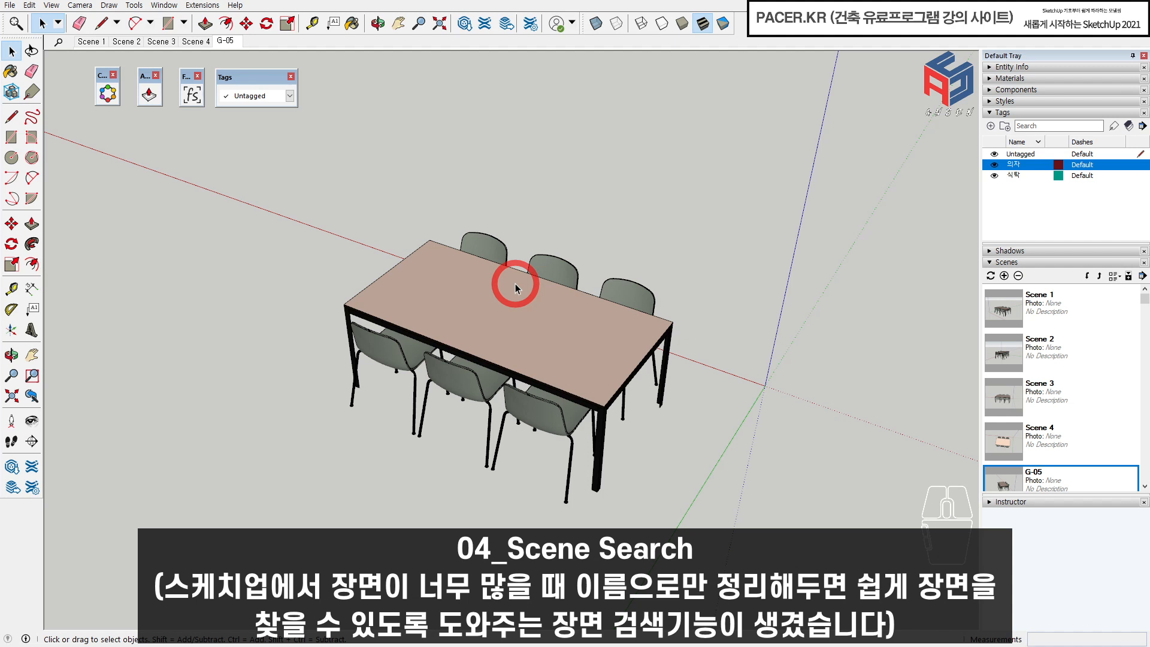
# - Open scene G-05 through a scene search for "g", and switch to Scene 1
pyautogui.scroll(-2, 1030, 378)
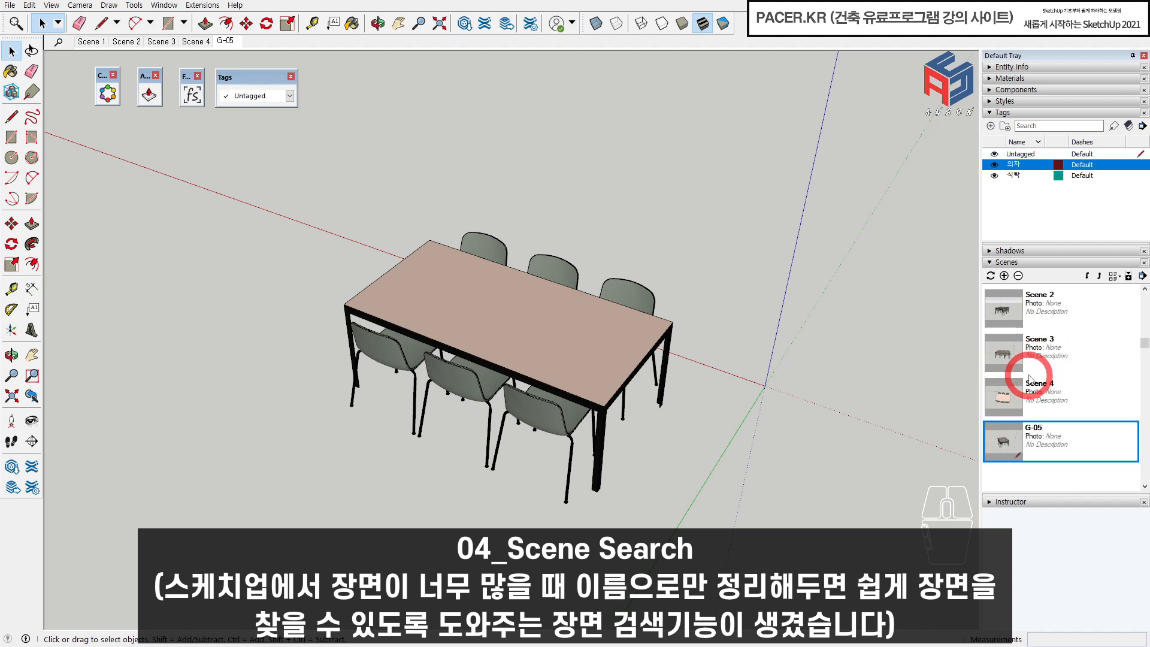
pyautogui.scroll(2, 1029, 377)
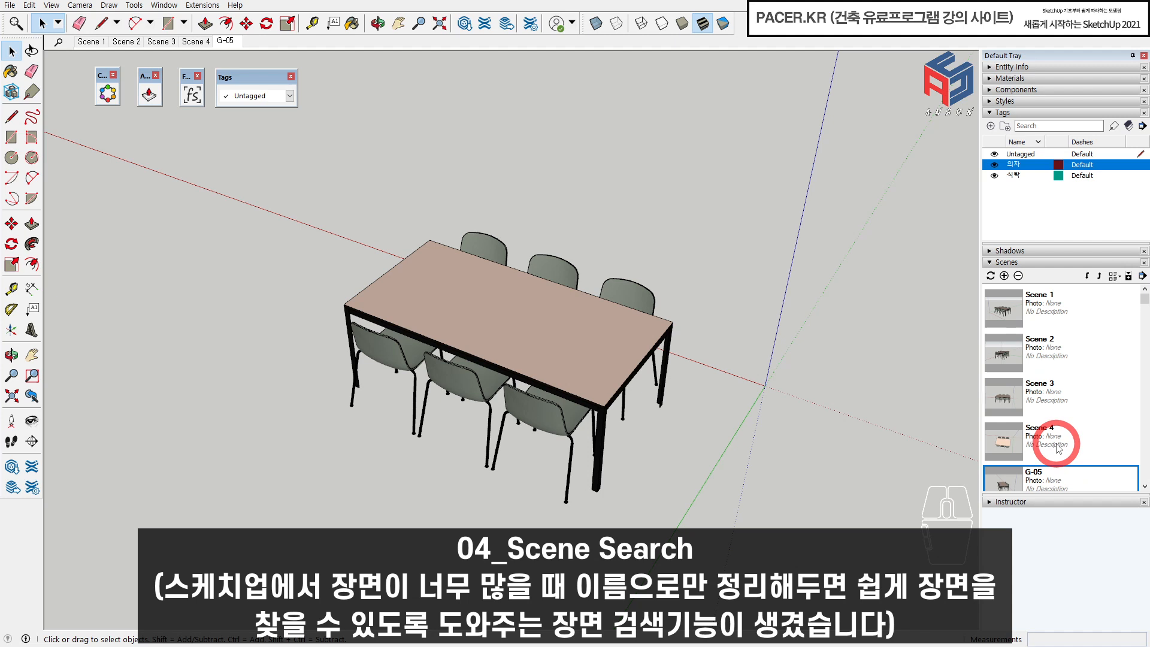
pyautogui.click(58, 42)
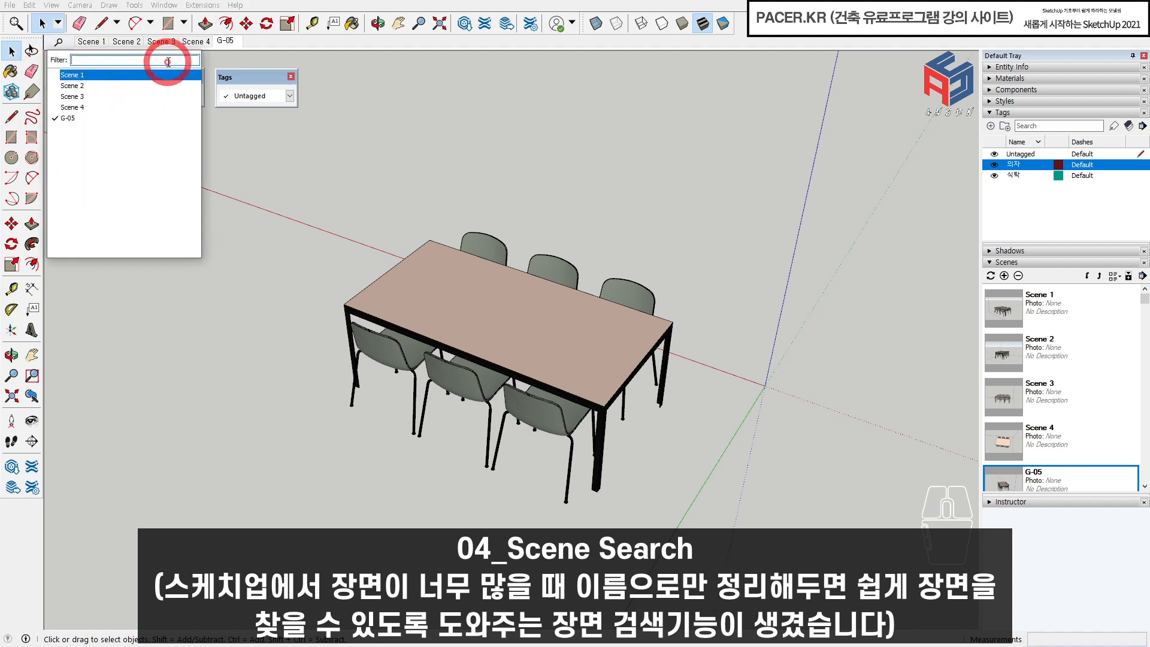
pyautogui.write('g')
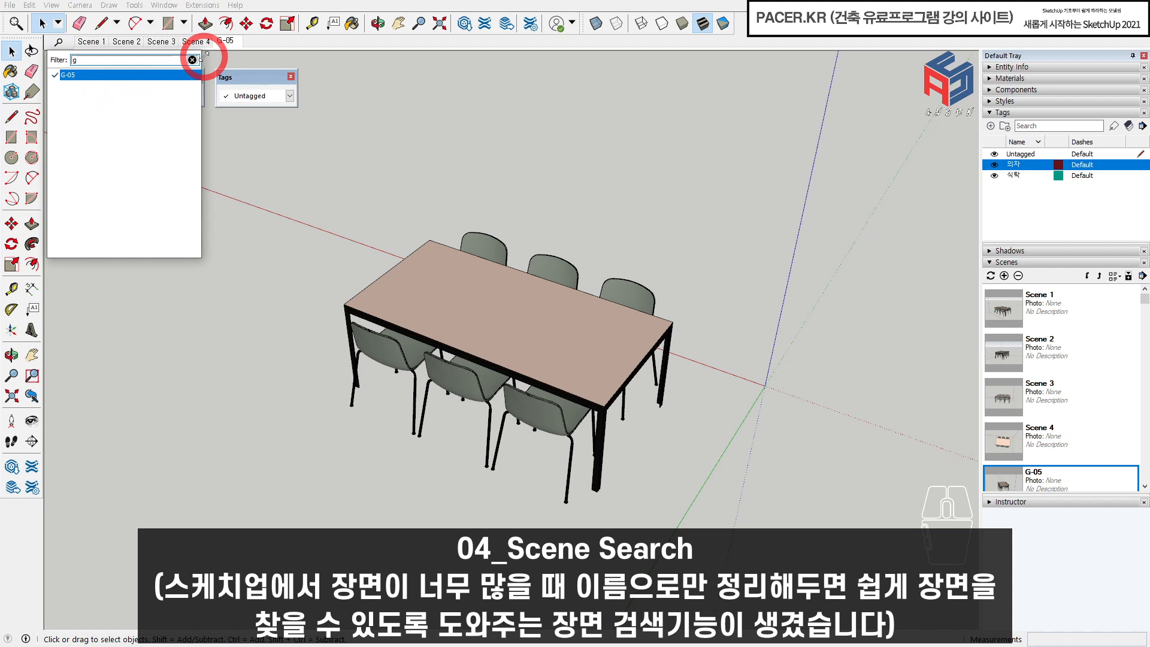
pyautogui.click(85, 77)
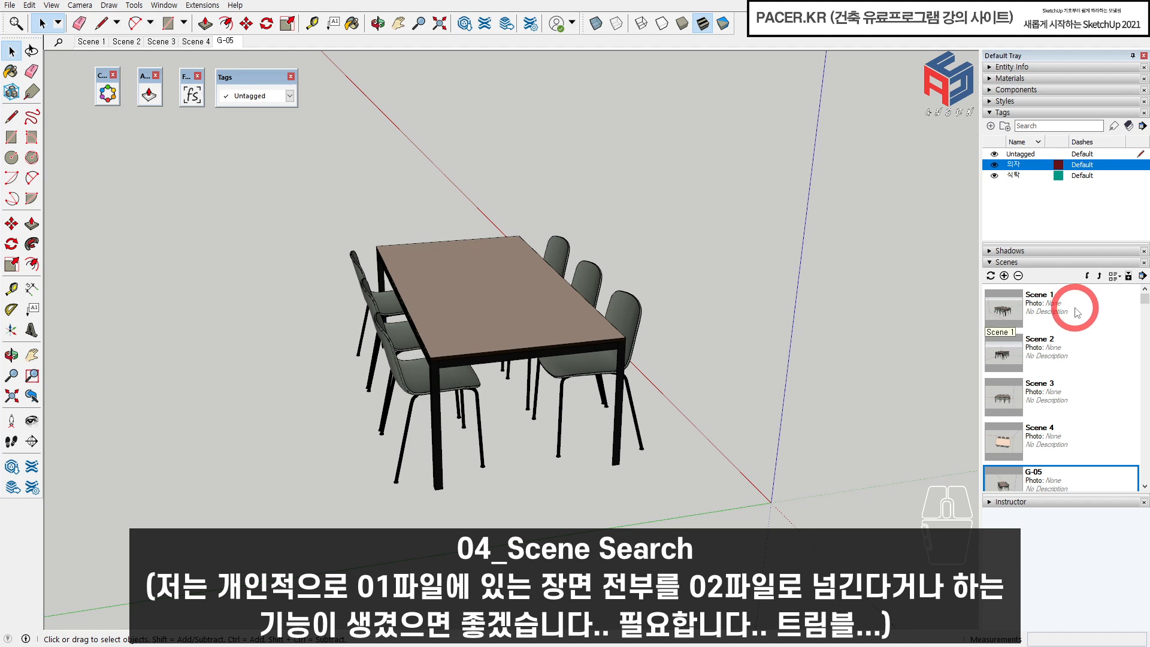
pyautogui.click(1077, 312)
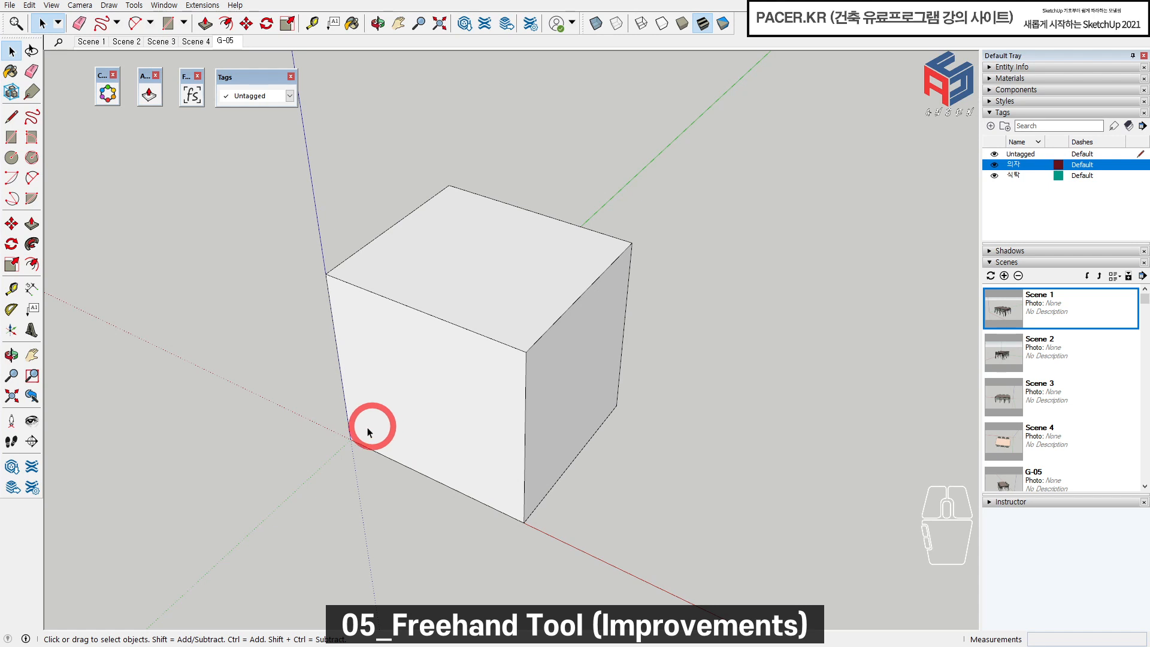
# - Draw one continuous Freehand curve around the box's front vertical edge, crossing its top and both visible side faces
pyautogui.moveTo(19, 38); pyautogui.dragTo(20, 38)
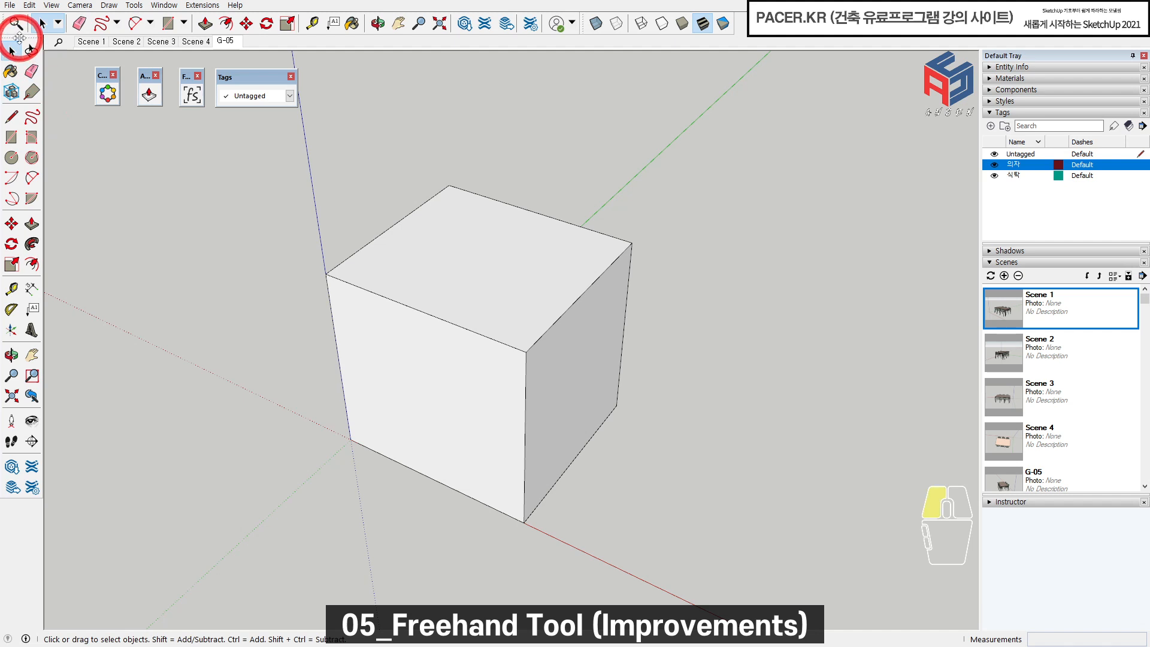
pyautogui.moveTo(570, 341); pyautogui.dragTo(399, 251, button='middle')
pyautogui.click(32, 116)
pyautogui.moveTo(483, 247)
pyautogui.mouseDown()
pyautogui.moveTo(458, 258)
pyautogui.moveTo(552, 437)
pyautogui.moveTo(577, 267)
pyautogui.moveTo(501, 236)
pyautogui.mouseUp()
pyautogui.moveTo(524, 308)
pyautogui.mouseDown(button='middle')
pyautogui.moveTo(422, 323)
pyautogui.moveTo(360, 278)
pyautogui.moveTo(347, 185)
pyautogui.moveTo(580, 185)
pyautogui.moveTo(672, 403)
pyautogui.moveTo(462, 419)
pyautogui.moveTo(383, 341)
pyautogui.moveTo(539, 357)
pyautogui.mouseUp(button='middle')
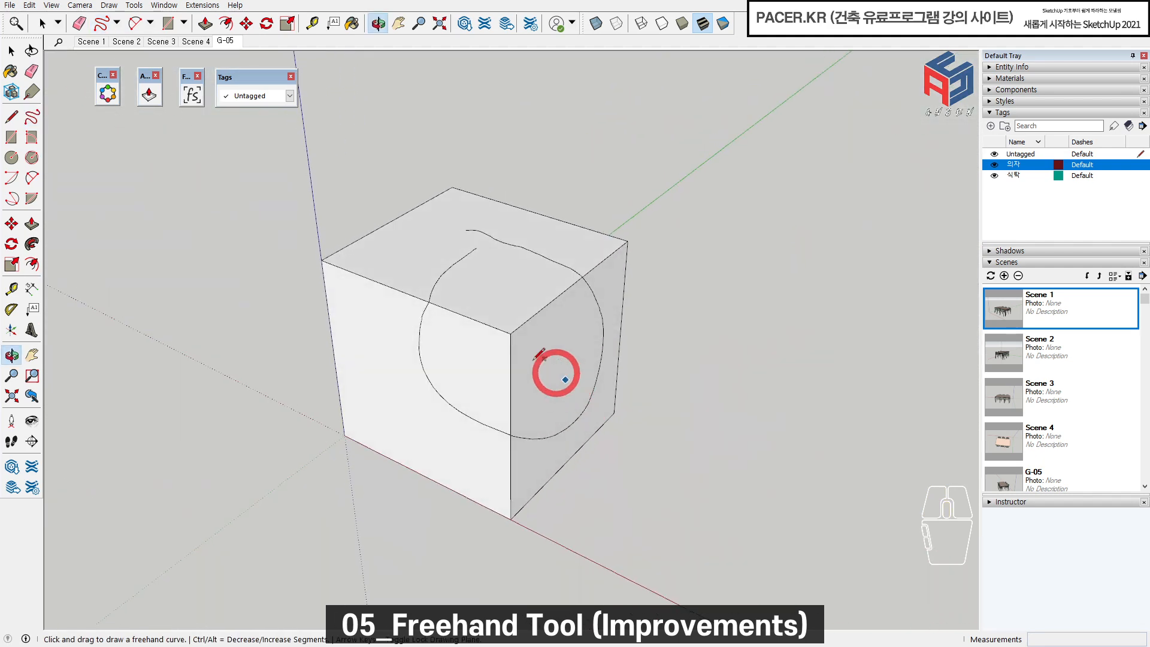
# - Switch to SketchUp 2021, draw a rectangle of about 55 m² beside the table and chairs, and extrude it upward into a tall box
pyautogui.press('space')
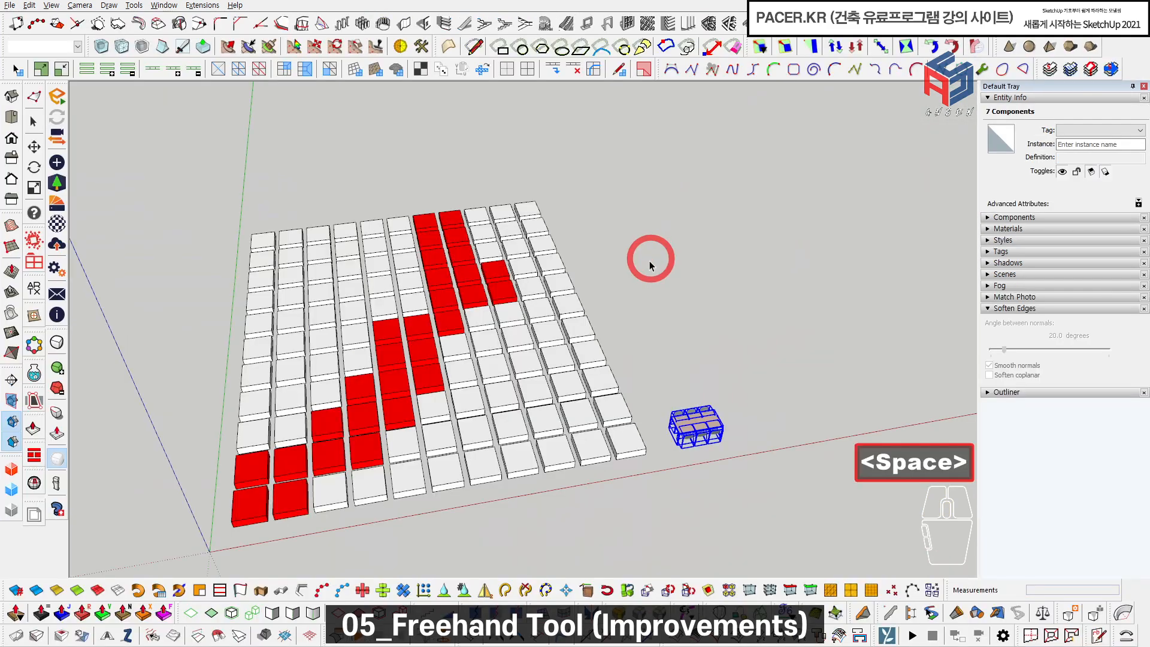
pyautogui.hotkey('shift', 'r')
pyautogui.click(539, 277)
pyautogui.click(747, 413)
pyautogui.keyDown('shift'); pyautogui.moveTo(696, 396); pyautogui.dragTo(532, 388, button='middle'); pyautogui.keyUp('shift')
pyautogui.press('p')
pyautogui.click(571, 390)
pyautogui.click(576, 263)
pyautogui.press('space')
pyautogui.moveTo(585, 288); pyautogui.dragTo(413, 311, button='middle')
pyautogui.keyDown('shift'); pyautogui.moveTo(414, 311); pyautogui.dragTo(488, 316, button='middle'); pyautogui.keyUp('shift')
pyautogui.scroll(2, 487, 316)
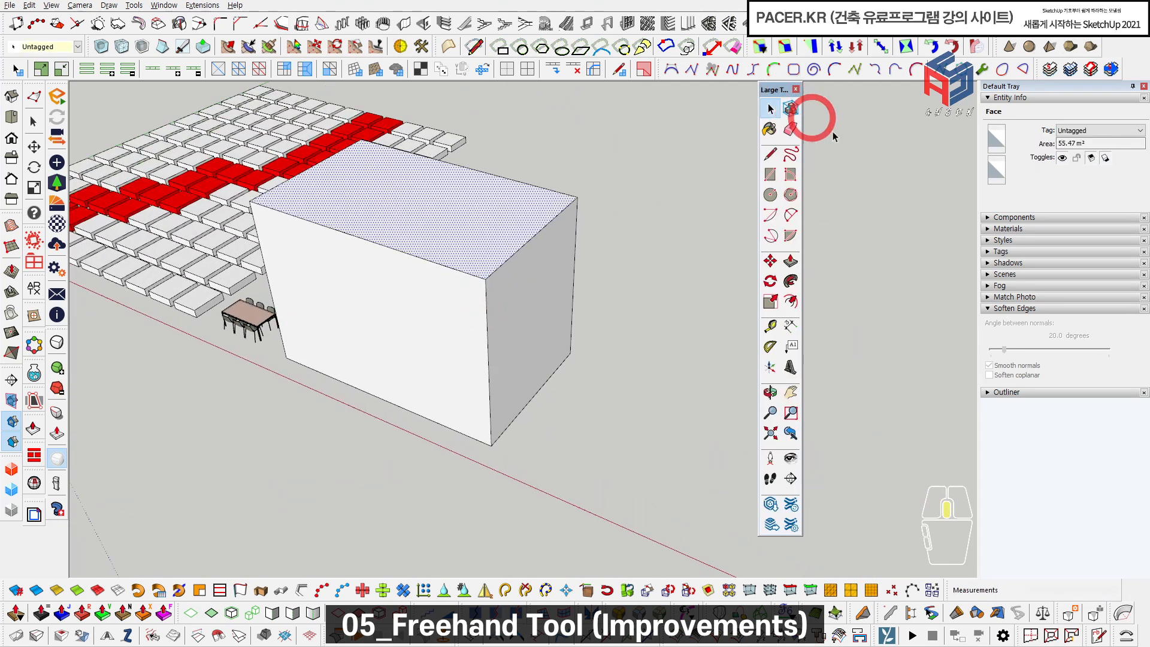
# - Draw a closed Freehand loop over the tall box's front upper corner and inspect it from a lower angle
pyautogui.click(791, 154)
pyautogui.moveTo(485, 223)
pyautogui.mouseDown()
pyautogui.moveTo(446, 236)
pyautogui.moveTo(446, 333)
pyautogui.moveTo(533, 277)
pyautogui.moveTo(485, 223)
pyautogui.mouseUp()
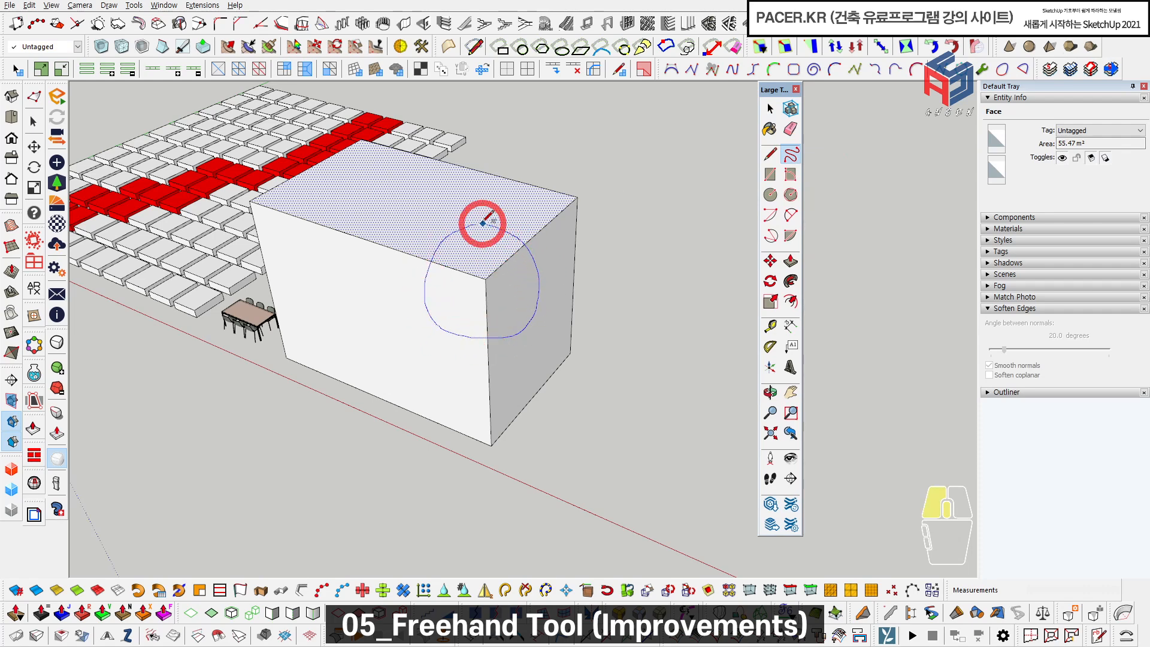
pyautogui.moveTo(521, 303)
pyautogui.mouseDown(button='middle')
pyautogui.moveTo(545, 236)
pyautogui.moveTo(612, 215)
pyautogui.moveTo(582, 264)
pyautogui.moveTo(449, 313)
pyautogui.moveTo(389, 249)
pyautogui.mouseUp(button='middle')
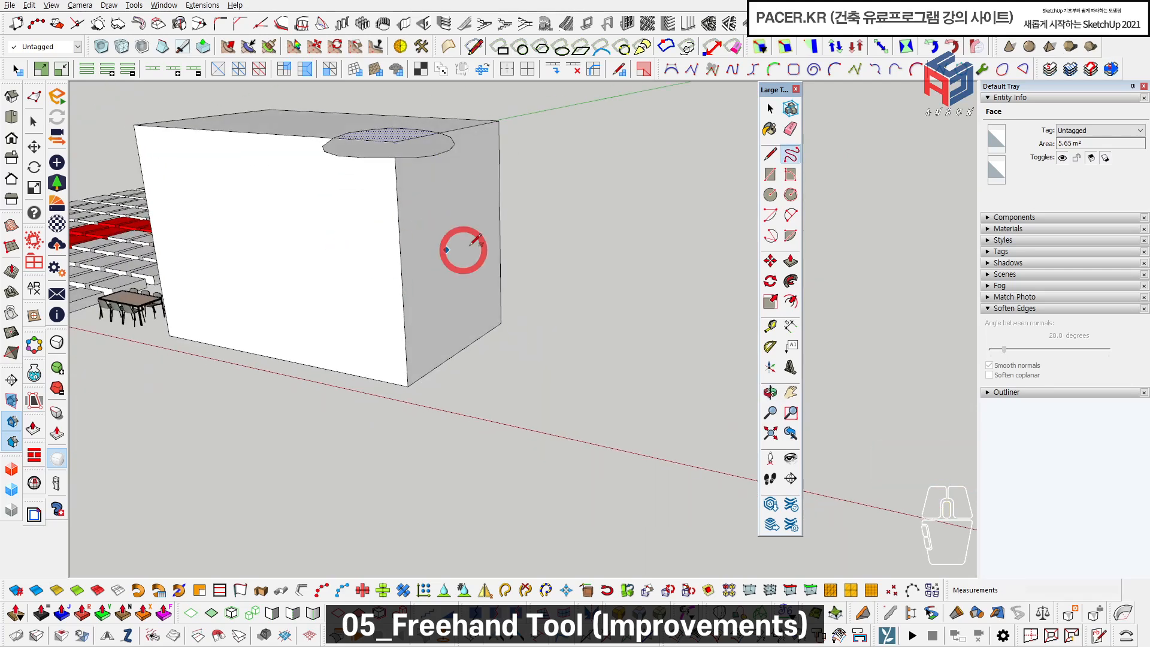
pyautogui.keyDown('shift'); pyautogui.moveTo(452, 226); pyautogui.dragTo(442, 284, button='middle'); pyautogui.keyUp('shift')
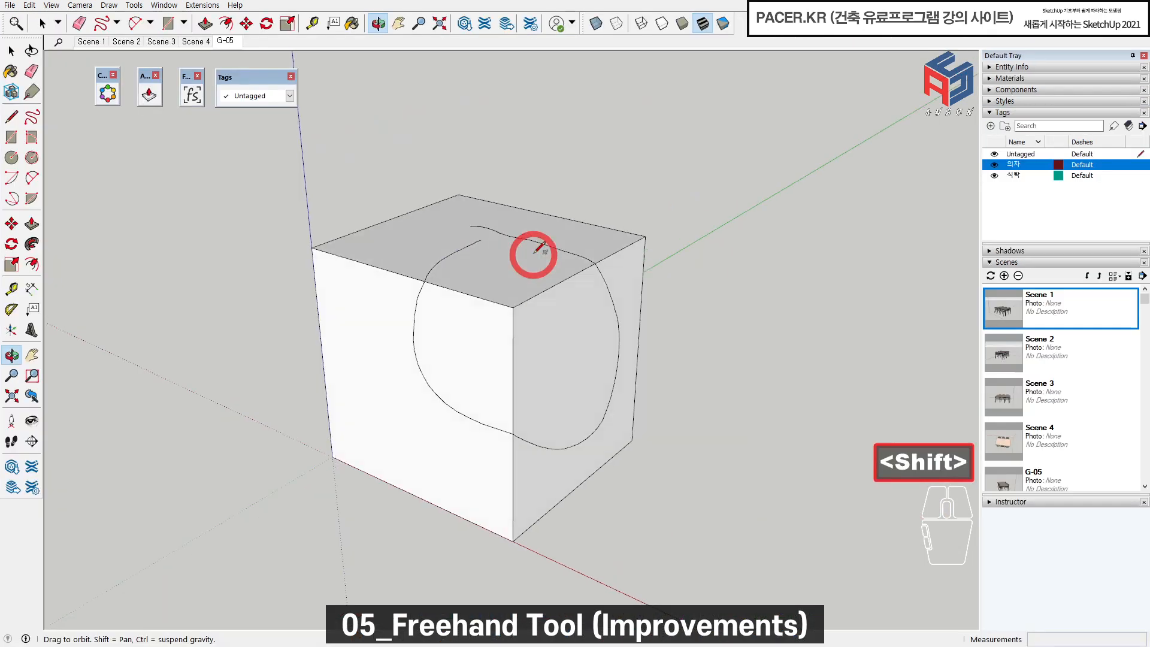
# - Return to SketchUp 2022 and draw a winding Freehand curve on the box's top face, across the existing curve
pyautogui.moveTo(539, 249)
pyautogui.mouseDown(button='middle')
pyautogui.moveTo(516, 195)
pyautogui.moveTo(585, 367)
pyautogui.moveTo(539, 411)
pyautogui.moveTo(451, 306)
pyautogui.moveTo(443, 345)
pyautogui.mouseUp(button='middle')
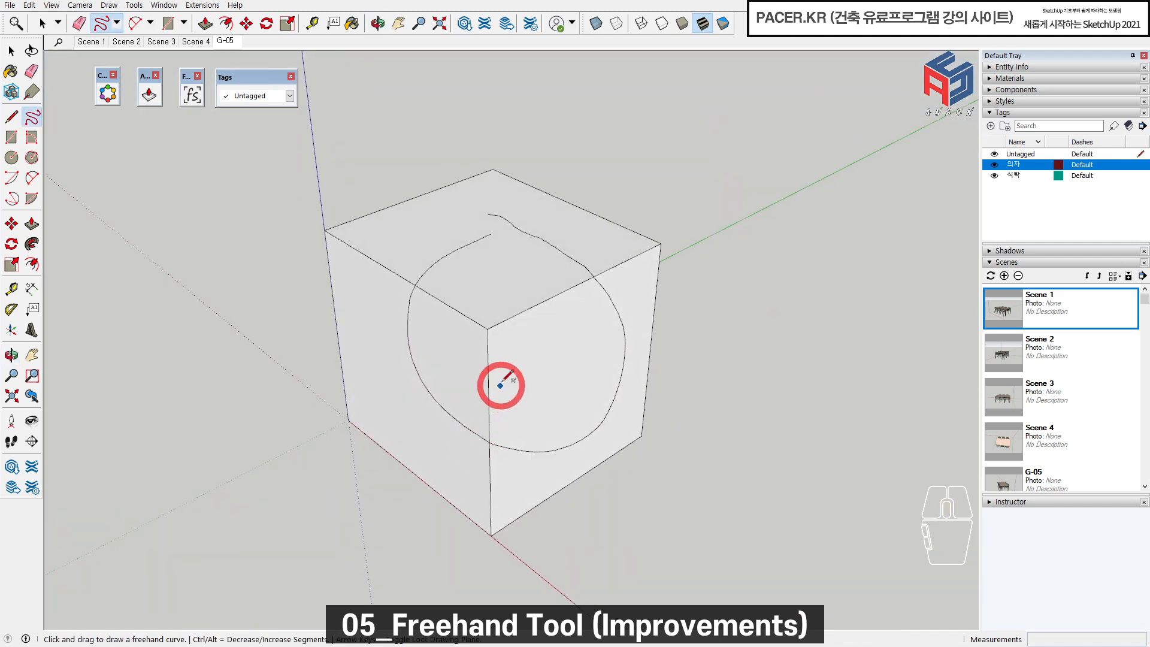
pyautogui.moveTo(501, 385); pyautogui.dragTo(483, 279, button='middle')
pyautogui.moveTo(503, 250)
pyautogui.mouseDown()
pyautogui.moveTo(457, 244)
pyautogui.moveTo(431, 264)
pyautogui.moveTo(504, 279)
pyautogui.moveTo(535, 271)
pyautogui.moveTo(551, 232)
pyautogui.moveTo(495, 198)
pyautogui.moveTo(395, 242)
pyautogui.moveTo(441, 226)
pyautogui.mouseUp()
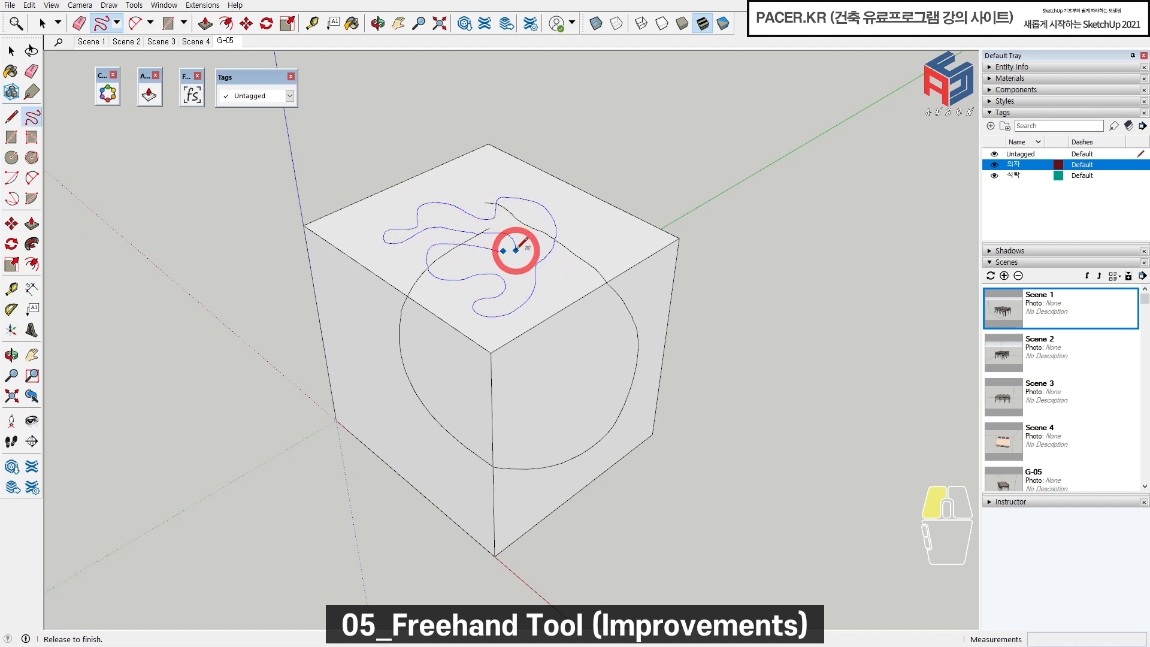
pyautogui.moveTo(504, 251); pyautogui.dragTo(506, 250)
pyautogui.scroll(5, 533, 264)
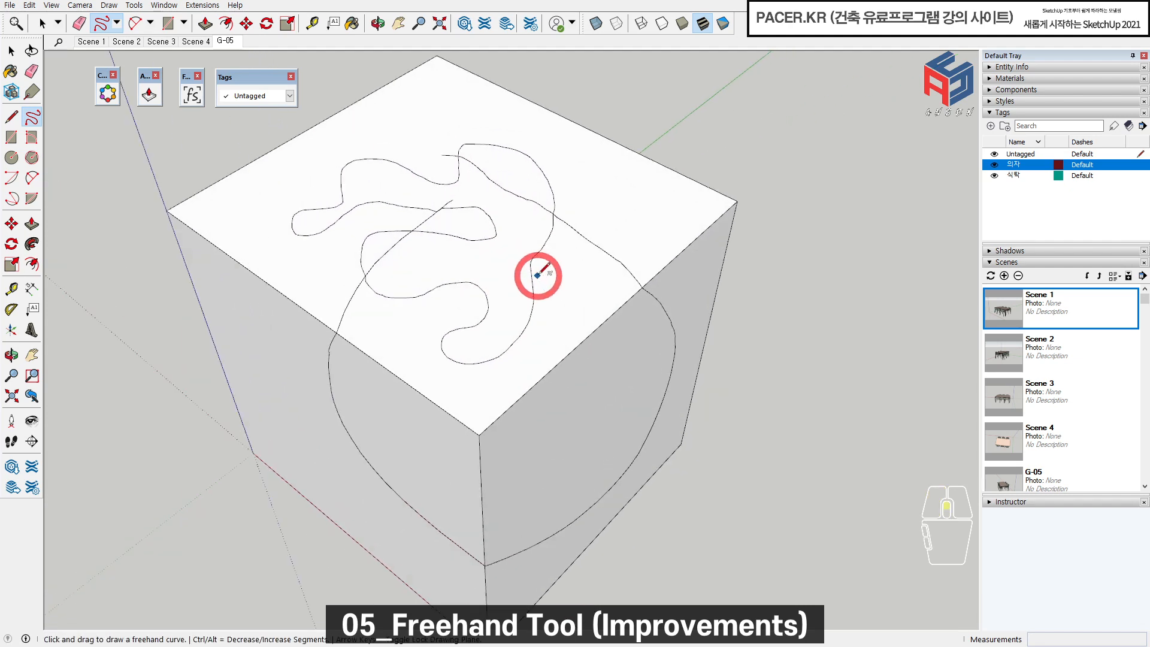
pyautogui.press('space')
pyautogui.scroll(-5, 494, 250)
pyautogui.keyDown('shift'); pyautogui.moveTo(531, 267); pyautogui.dragTo(538, 363, button='middle'); pyautogui.keyUp('shift')
pyautogui.keyDown('shift'); pyautogui.moveTo(496, 376); pyautogui.dragTo(496, 352, button='middle'); pyautogui.keyUp('shift')
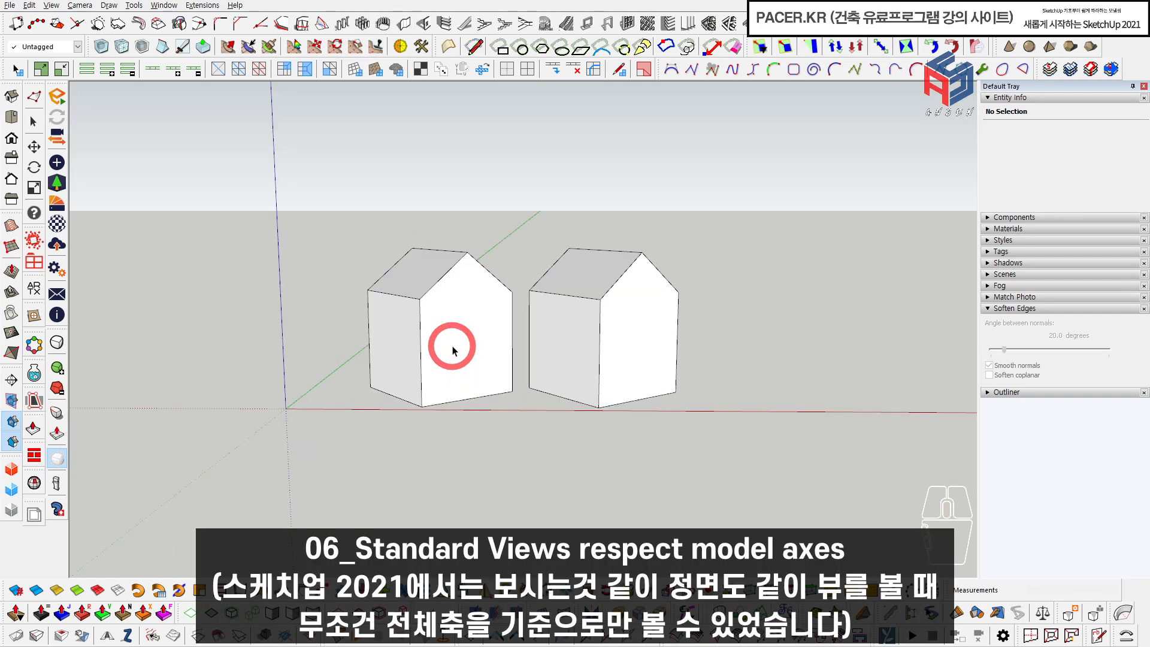
# - In SketchUp 2021, undock the Views toolbar and place it floating above the two houses
pyautogui.moveTo(455, 343); pyautogui.dragTo(476, 340, button='middle')
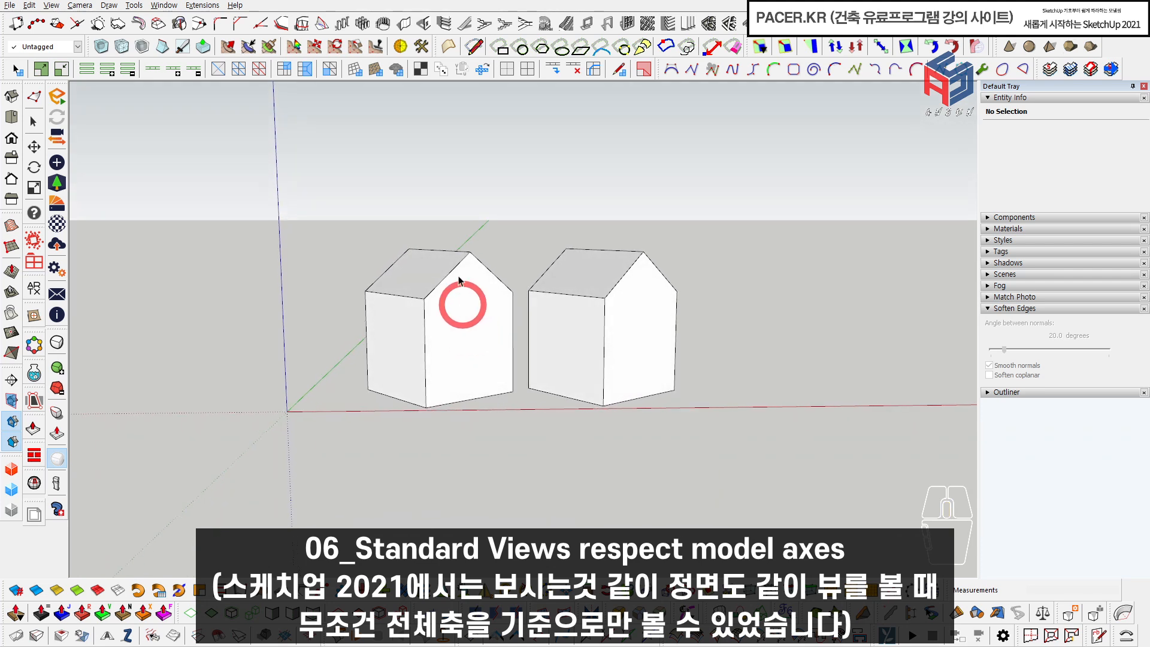
pyautogui.moveTo(501, 357); pyautogui.dragTo(496, 352, button='middle')
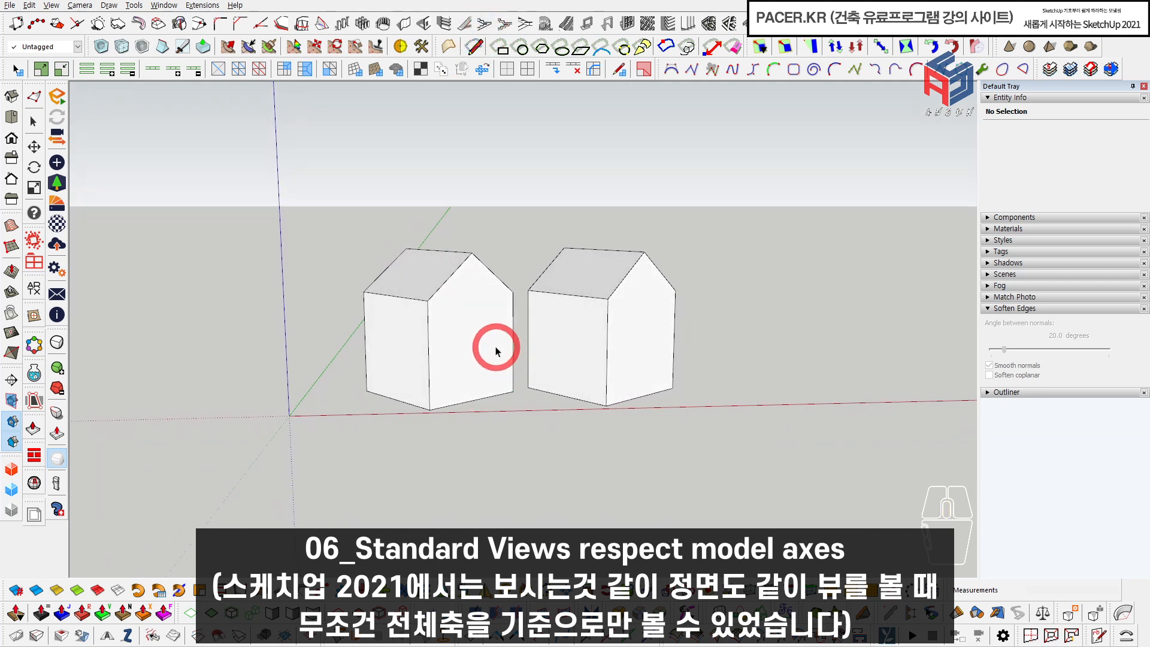
pyautogui.moveTo(13, 84); pyautogui.dragTo(273, 168)
pyautogui.keyDown('shift'); pyautogui.moveTo(477, 321); pyautogui.dragTo(495, 353, button='middle'); pyautogui.keyUp('shift')
pyautogui.click(291, 175)
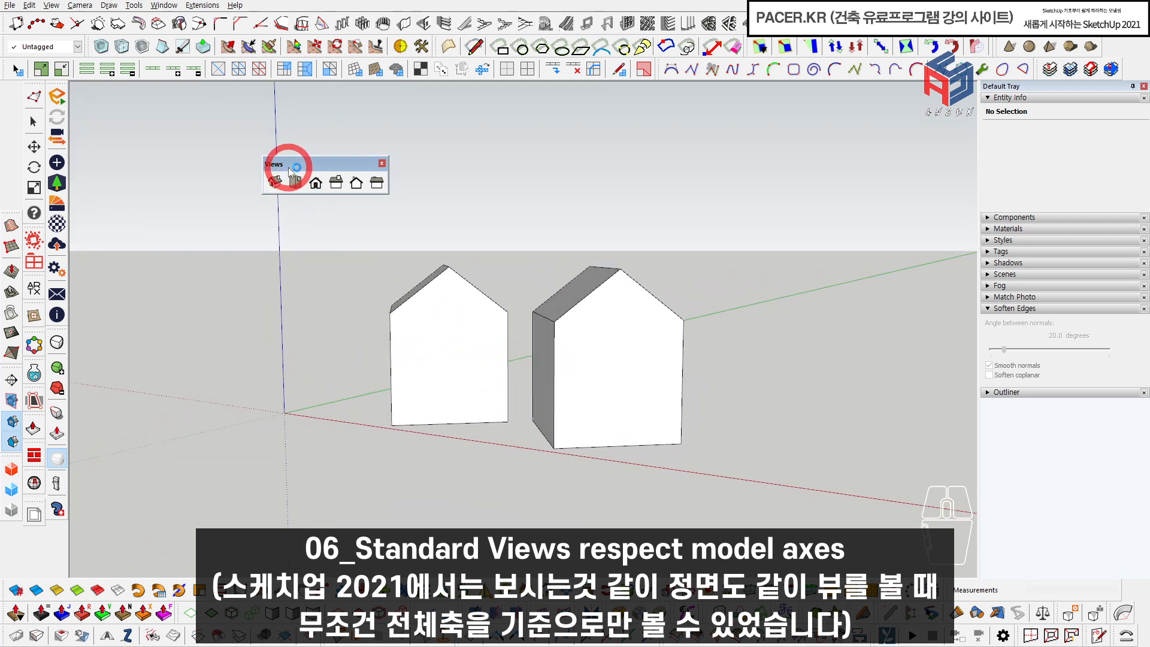
pyautogui.click(299, 180)
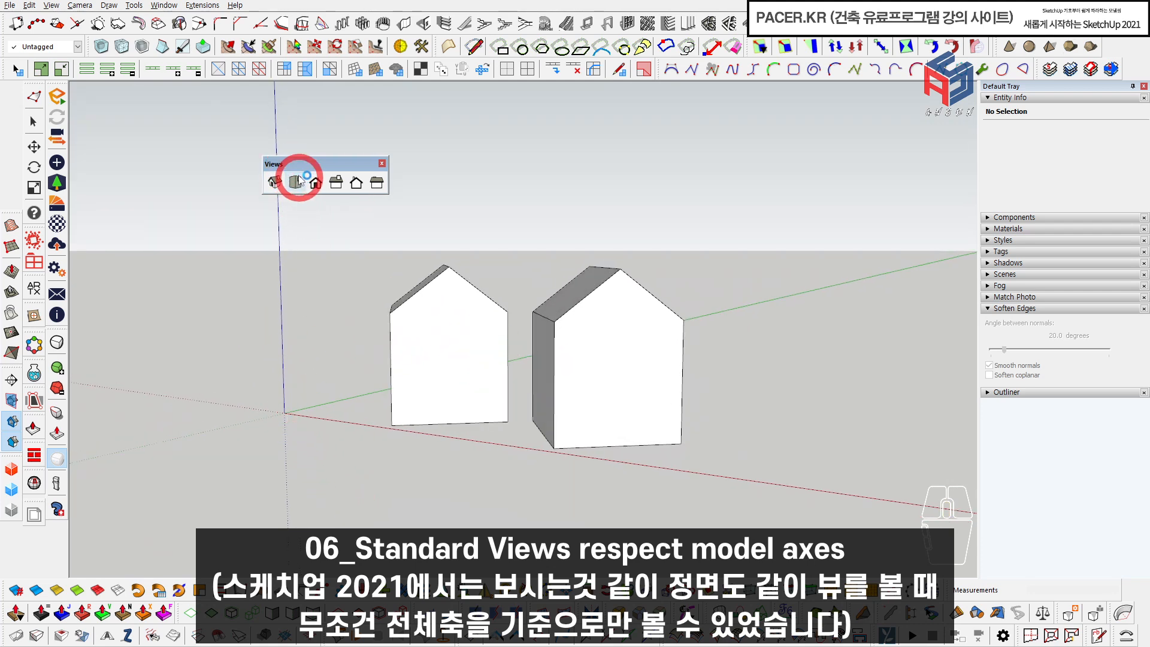
# - Look at the two angled houses in the standard Front view, comparing it with orbited perspectives
pyautogui.moveTo(530, 366); pyautogui.dragTo(462, 396, button='middle')
pyautogui.click(315, 184)
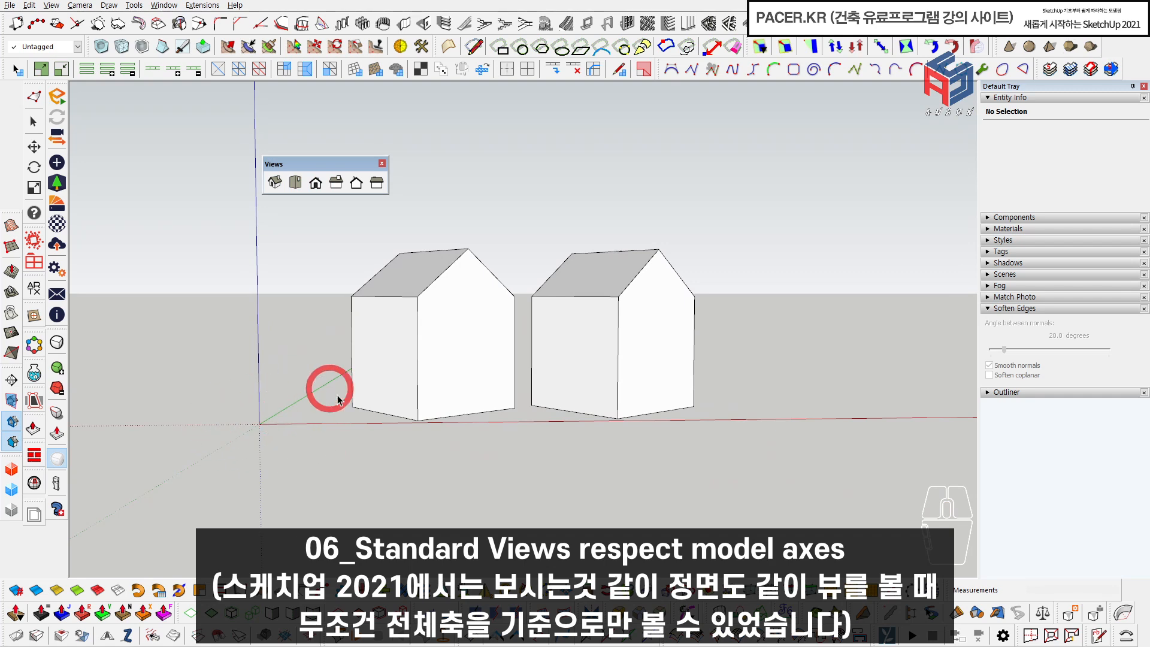
pyautogui.click(315, 183)
pyautogui.keyDown('shift'); pyautogui.moveTo(428, 413); pyautogui.dragTo(377, 354, button='middle'); pyautogui.keyUp('shift')
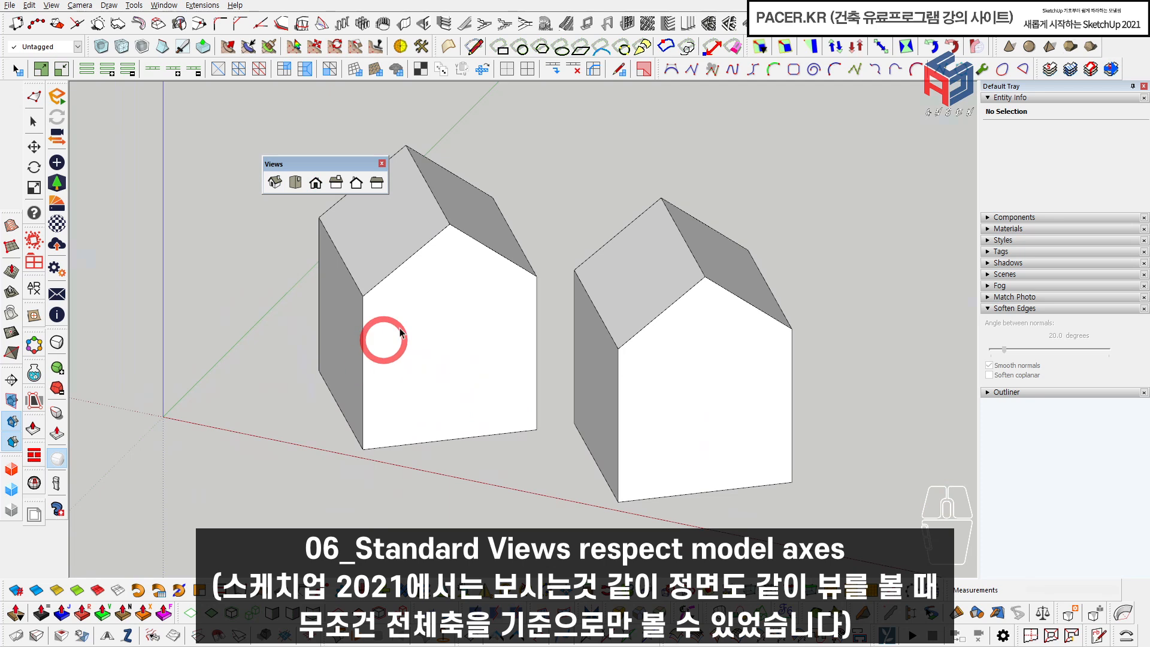
pyautogui.moveTo(462, 359); pyautogui.dragTo(611, 250, button='middle')
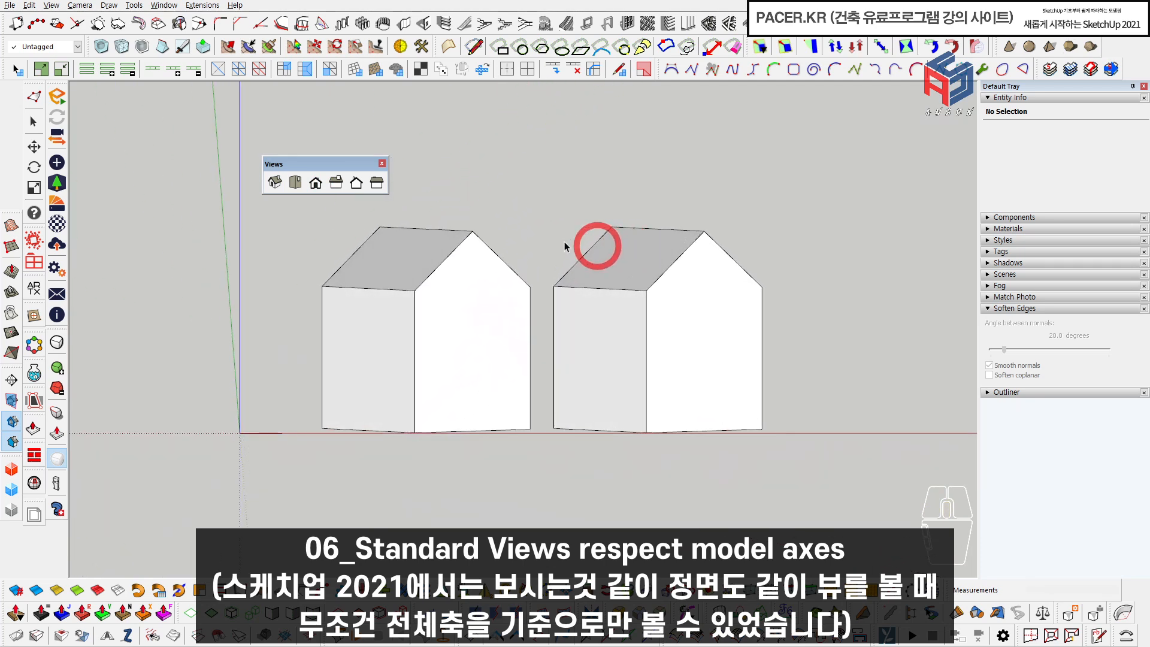
pyautogui.click(316, 183)
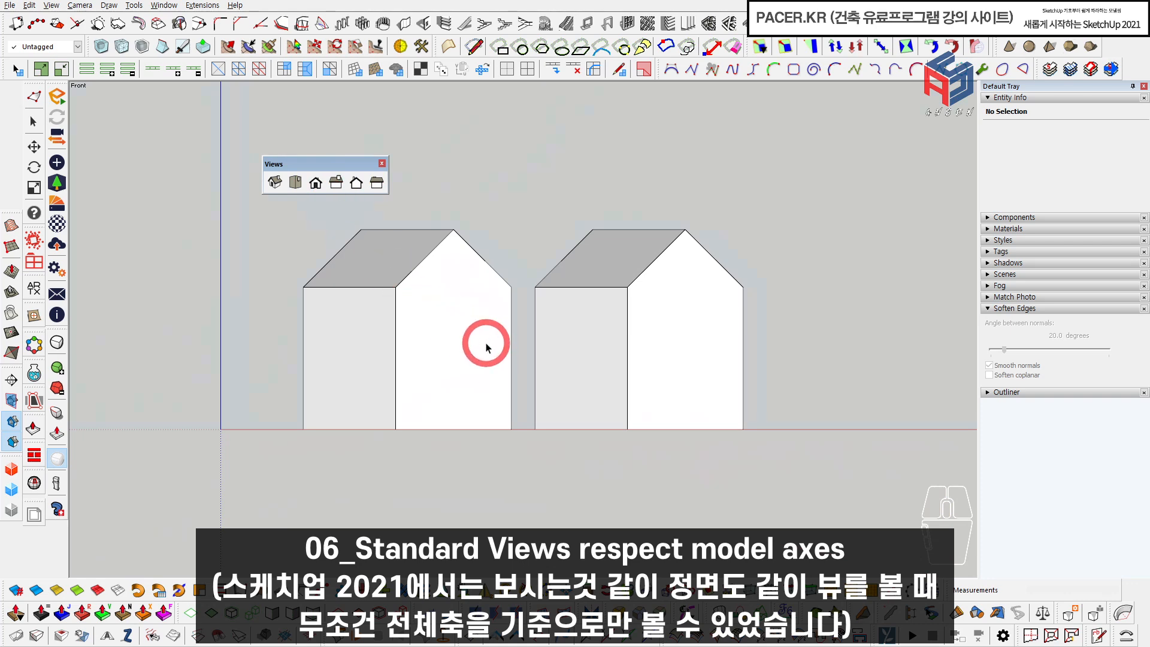
# - Try to rotate both house groups by 45 degrees about a point on the ground, and undo the rotation
pyautogui.moveTo(528, 368); pyautogui.dragTo(543, 526, button='middle')
pyautogui.press('space')
pyautogui.moveTo(690, 275); pyautogui.dragTo(491, 362)
pyautogui.press('q')
pyautogui.click(528, 426)
pyautogui.click(575, 473)
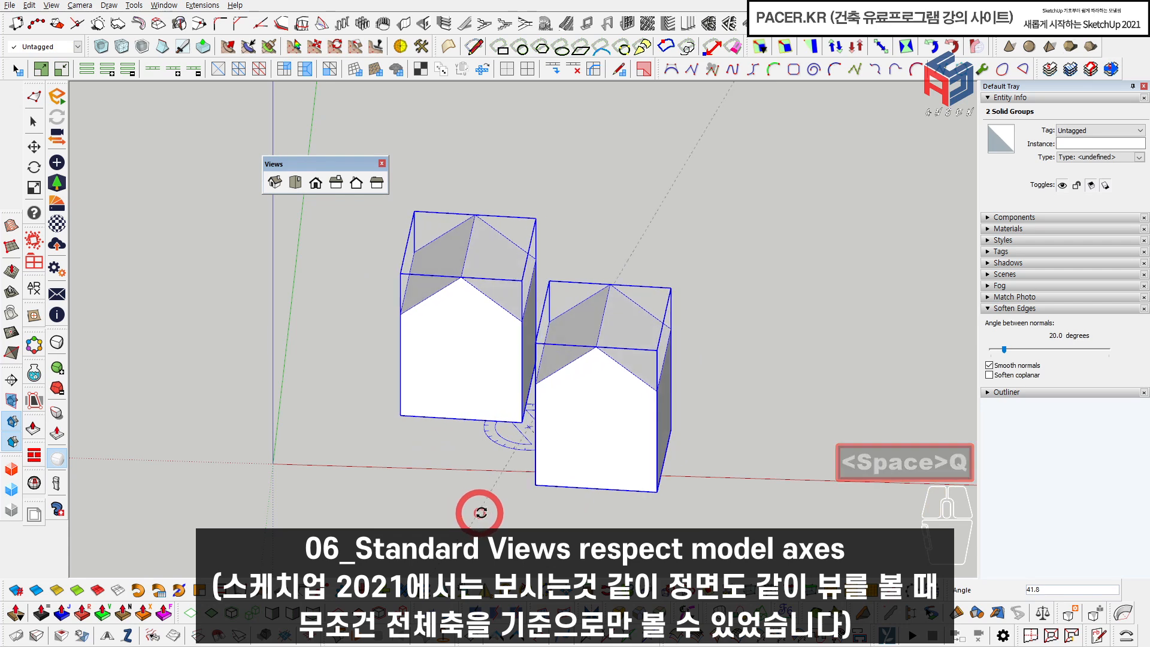
pyautogui.write('45')
pyautogui.press('Return')
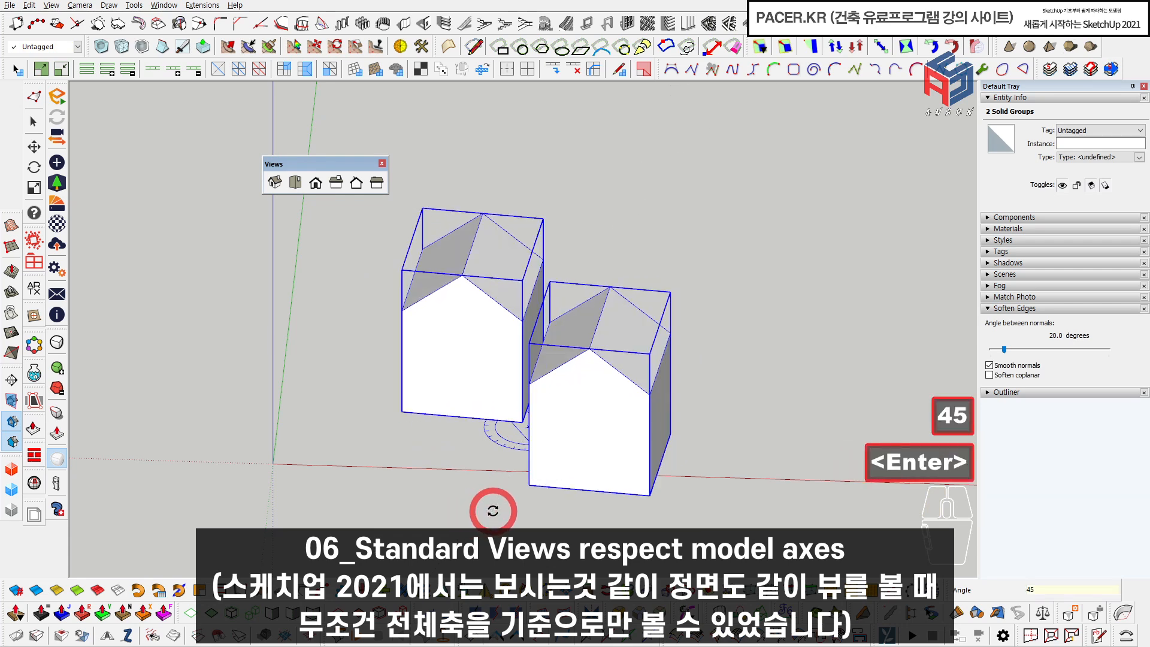
pyautogui.press('space')
pyautogui.hotkey('ctrl', 'z')
# - Rotate both houses about the left house's front corner to align with the red axis, check the Front view, and undo
pyautogui.press('q')
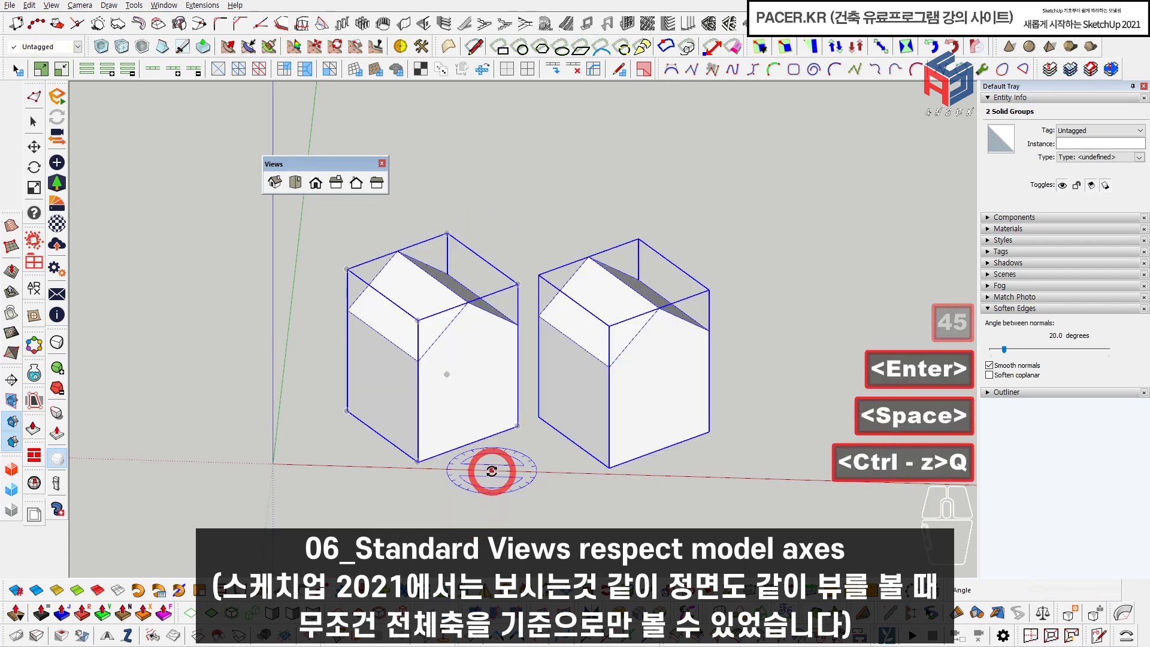
pyautogui.click(421, 461)
pyautogui.click(457, 449)
pyautogui.click(472, 465)
pyautogui.press('space')
pyautogui.scroll(-2, 552, 407)
pyautogui.moveTo(557, 403); pyautogui.dragTo(572, 352, button='middle')
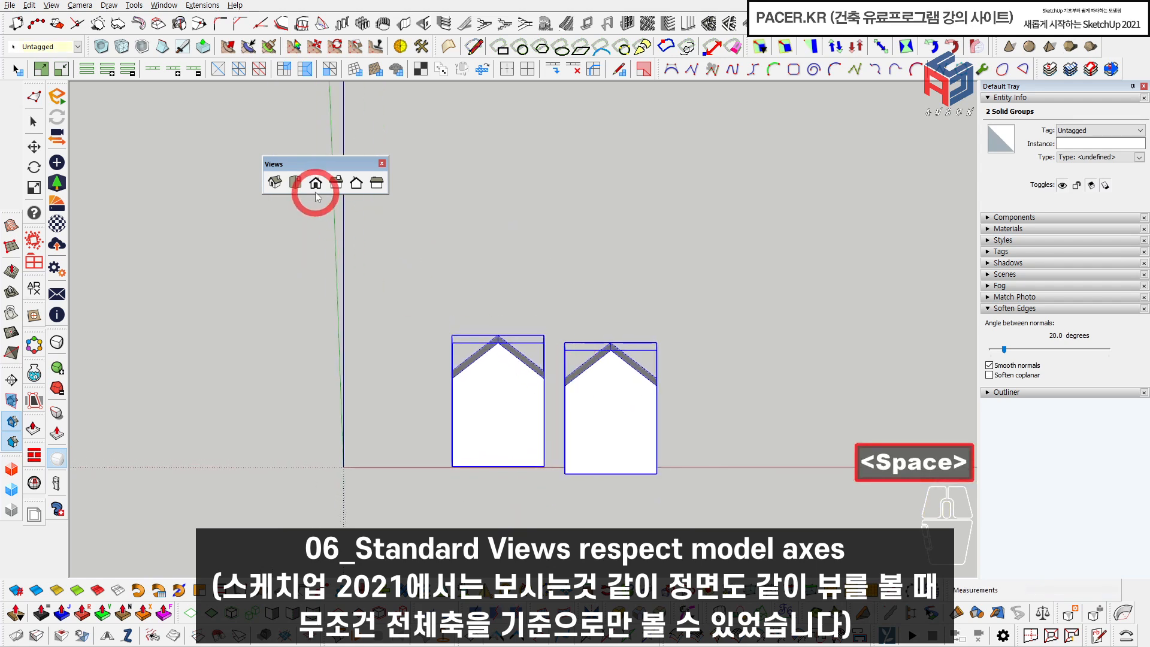
pyautogui.click(316, 183)
pyautogui.hotkey('ctrl', 'z')
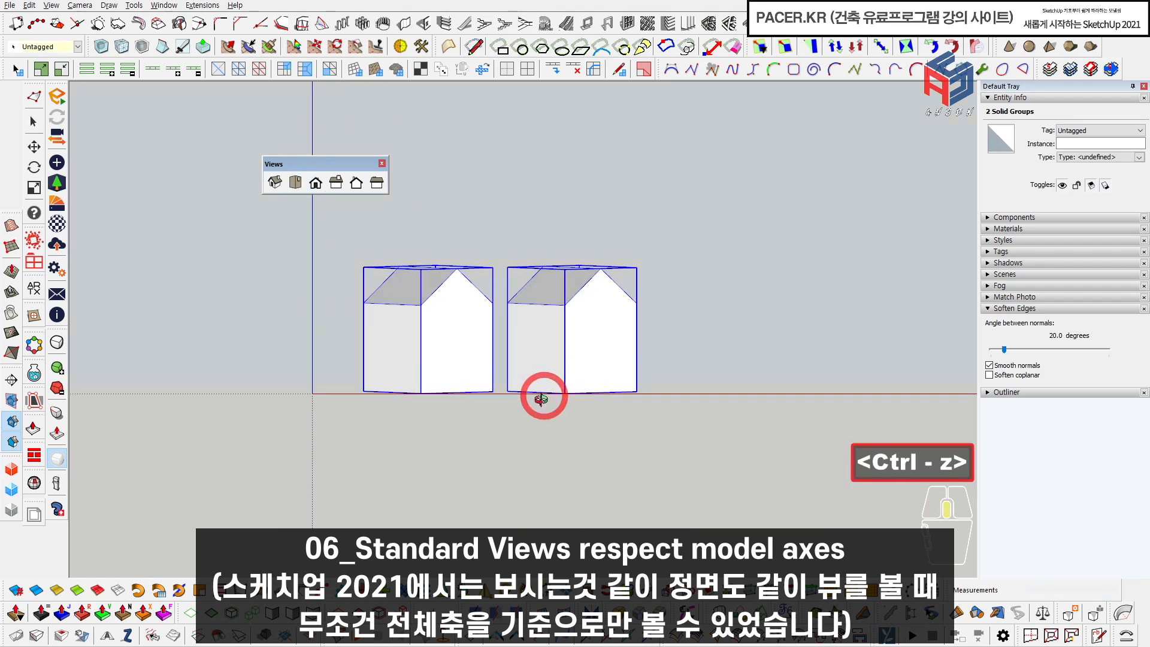
# - Open the left house group for editing, view it from the standard Front view, and leave the group
pyautogui.press('space')
pyautogui.doubleClick(429, 338)
pyautogui.moveTo(429, 337); pyautogui.dragTo(460, 411, button='middle')
pyautogui.scroll(3, 459, 411)
pyautogui.moveTo(537, 421); pyautogui.dragTo(528, 387, button='middle')
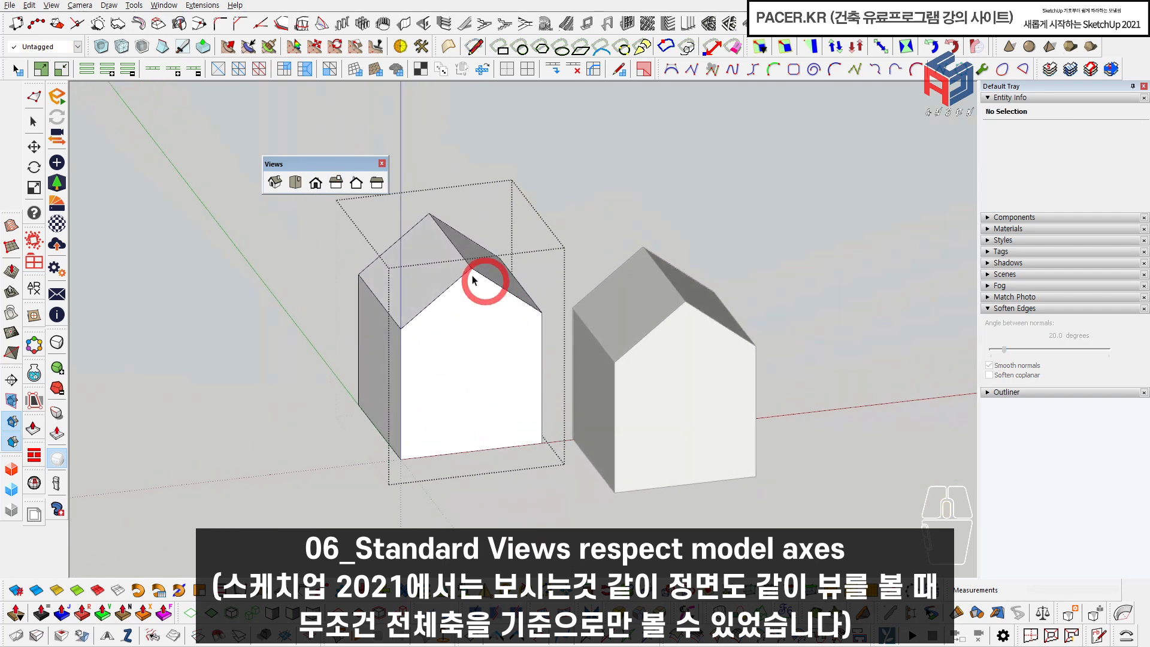
pyautogui.click(314, 183)
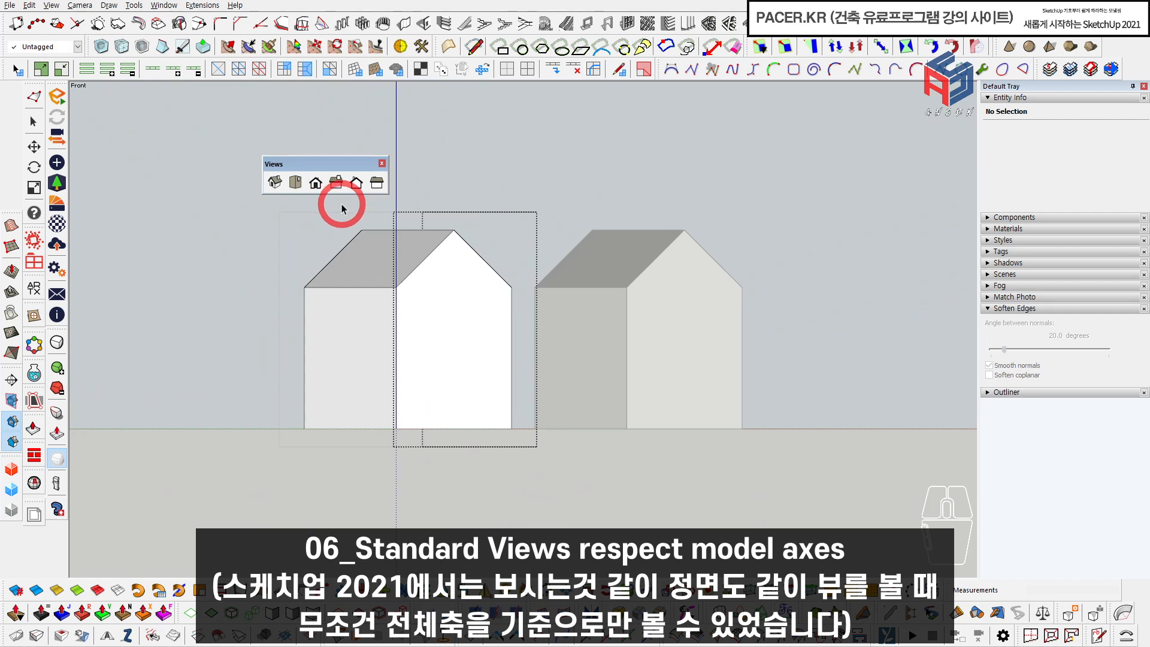
pyautogui.moveTo(453, 350)
pyautogui.mouseDown(button='middle')
pyautogui.moveTo(461, 368)
pyautogui.moveTo(354, 370)
pyautogui.moveTo(318, 385)
pyautogui.moveTo(462, 423)
pyautogui.moveTo(290, 334)
pyautogui.moveTo(406, 366)
pyautogui.moveTo(385, 352)
pyautogui.moveTo(478, 354)
pyautogui.moveTo(531, 400)
pyautogui.moveTo(552, 385)
pyautogui.mouseUp(button='middle')
pyautogui.press('space')
pyautogui.press('Escape')
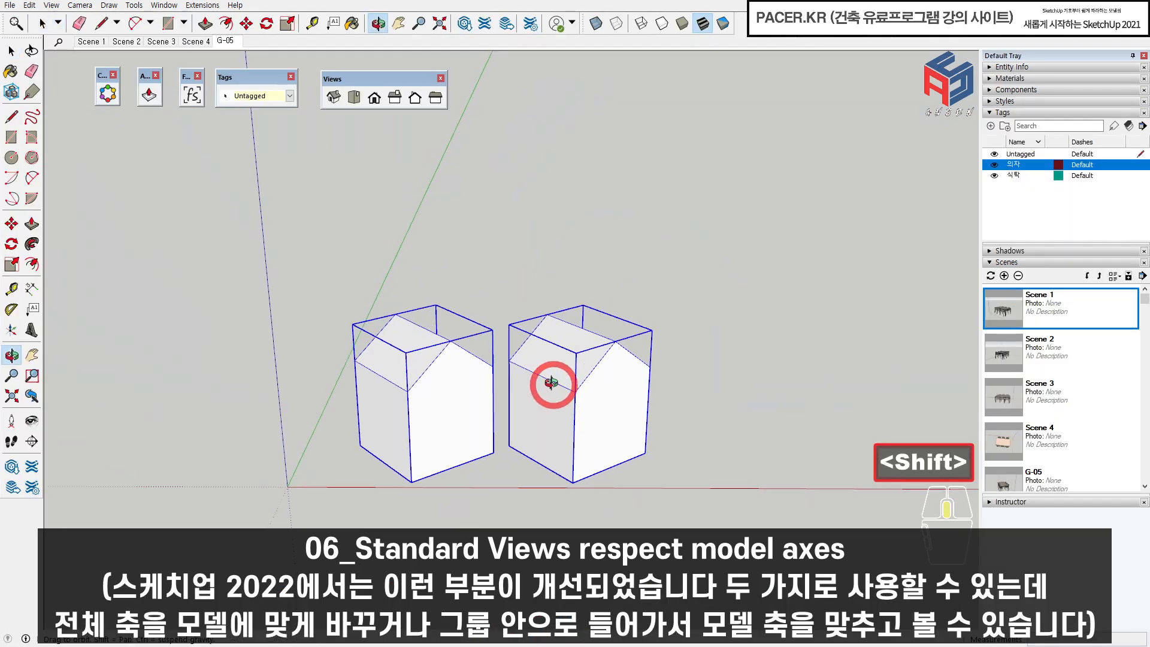
# - In SketchUp 2022, deselect the houses and look at them in the standard Front view with the global axes
pyautogui.moveTo(550, 383); pyautogui.dragTo(570, 337, button='middle')
pyautogui.scroll(-2, 574, 345)
pyautogui.click(629, 315)
pyautogui.moveTo(628, 314); pyautogui.dragTo(484, 342, button='middle')
pyautogui.press('w')
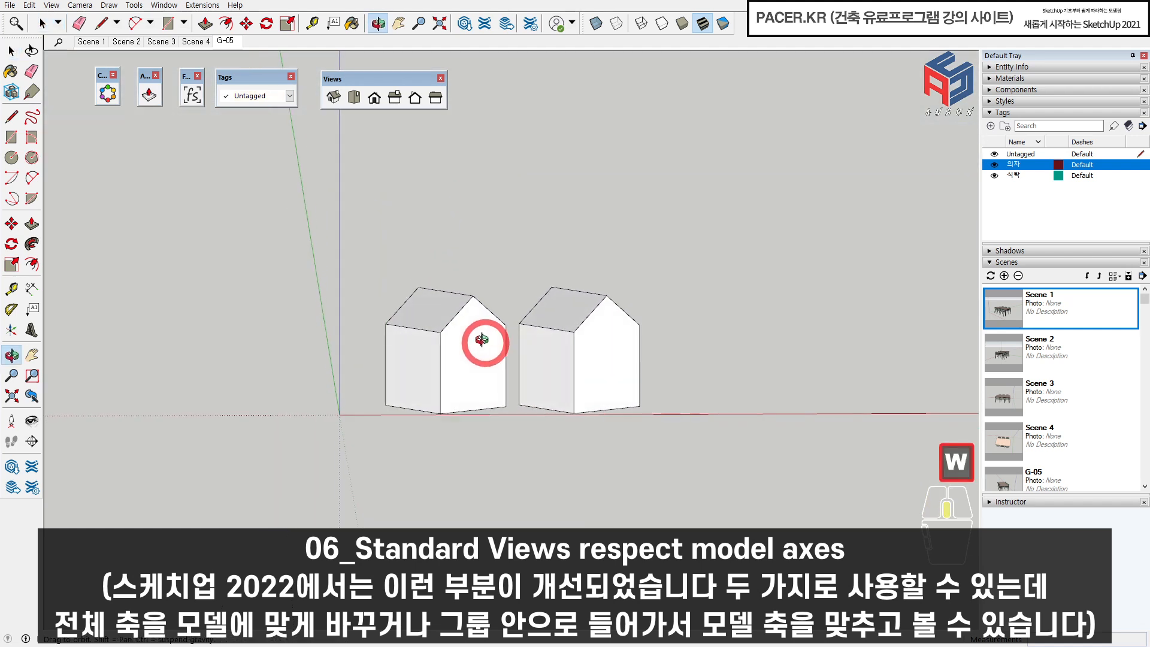
pyautogui.click(375, 97)
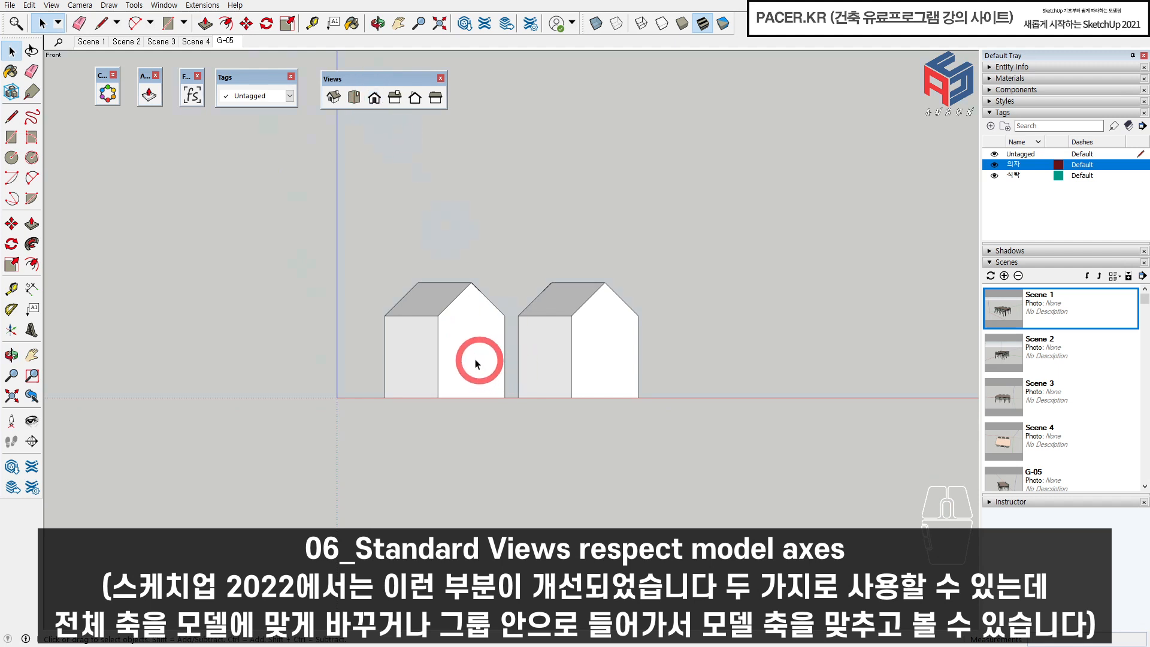
pyautogui.scroll(2, 455, 351)
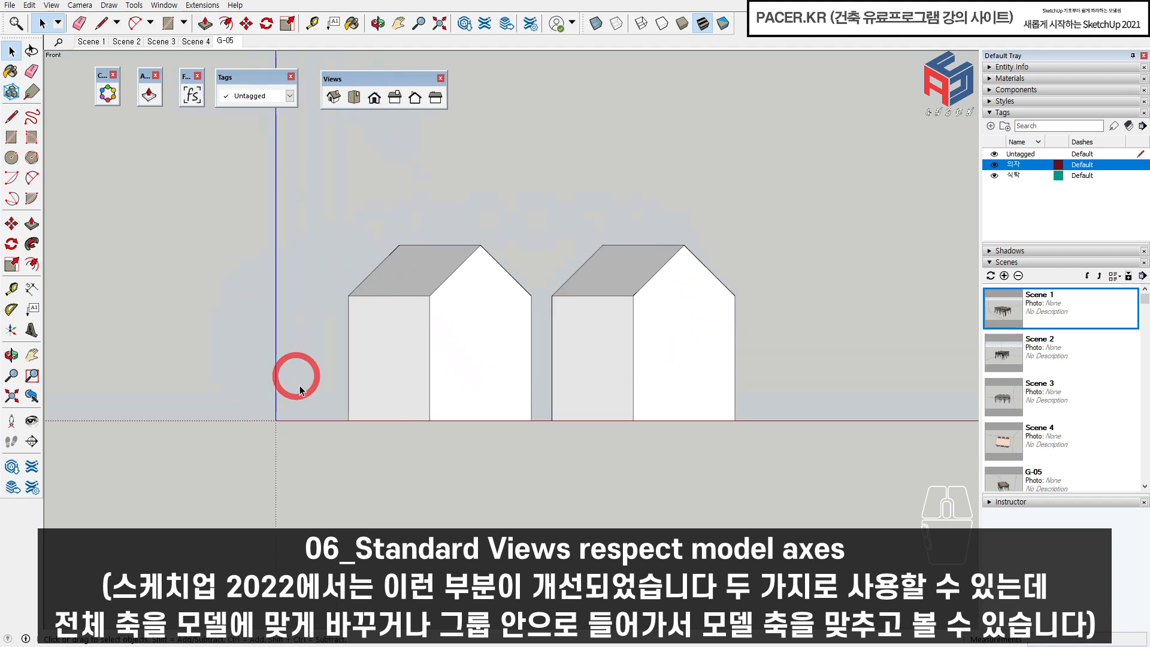
pyautogui.moveTo(475, 334); pyautogui.dragTo(455, 389, button='middle')
pyautogui.press('space')
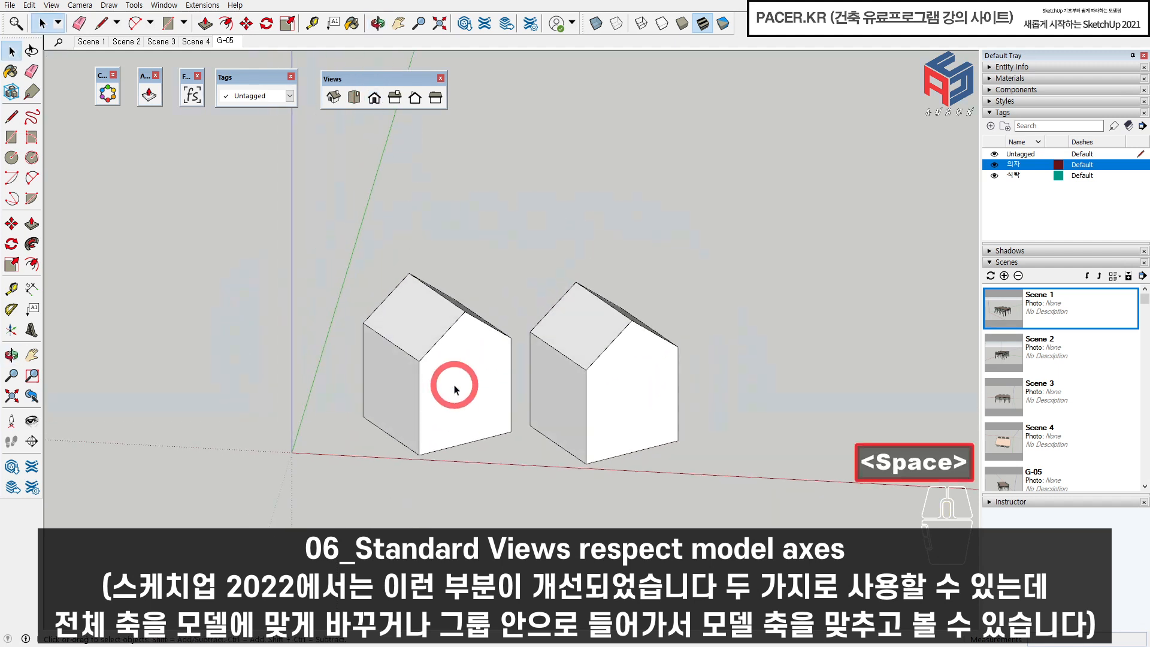
# - Open the left house group, apply the Front view based on its own axes, and leave the group
pyautogui.click(454, 389)
pyautogui.scroll(5, 407, 444)
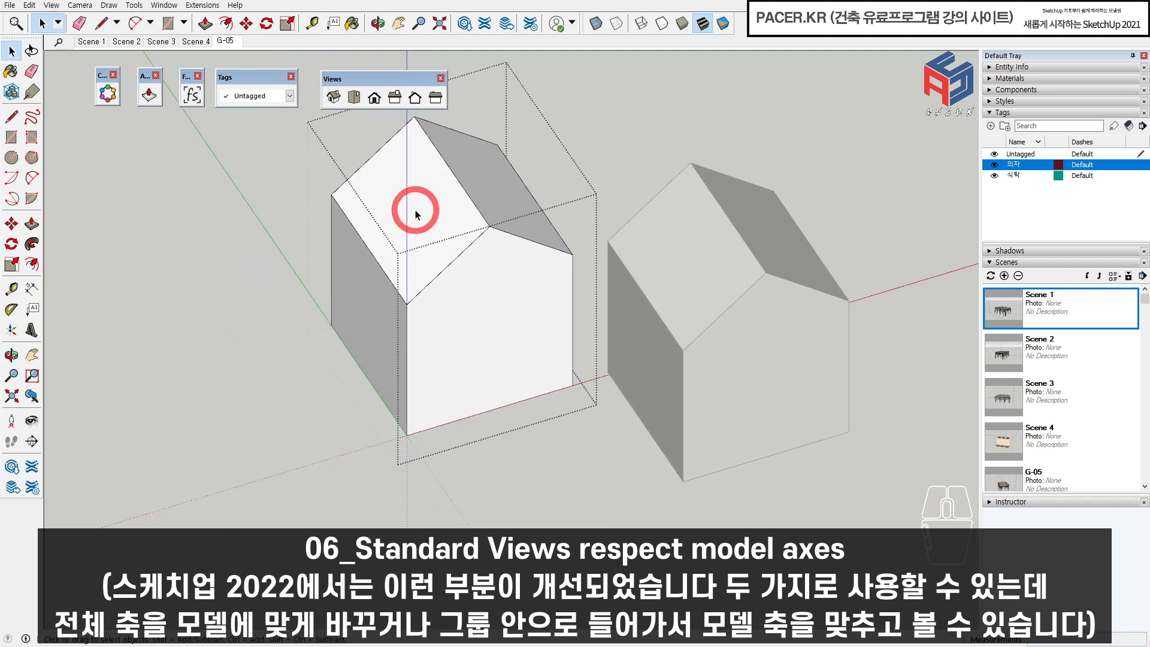
pyautogui.click(374, 100)
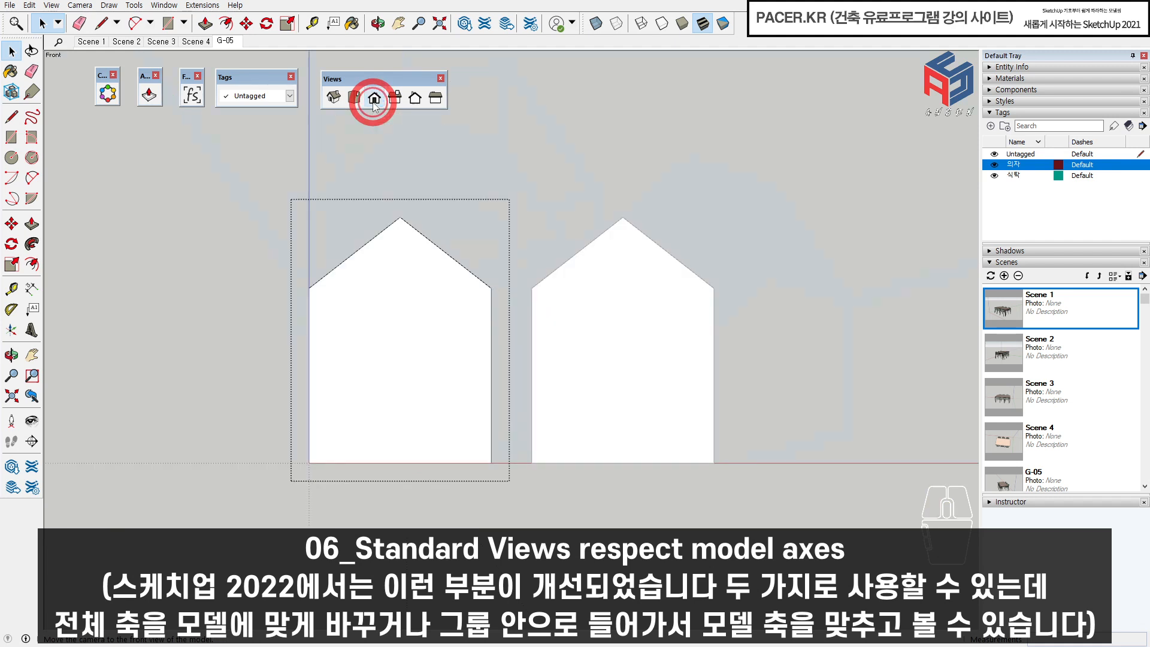
pyautogui.click(416, 298)
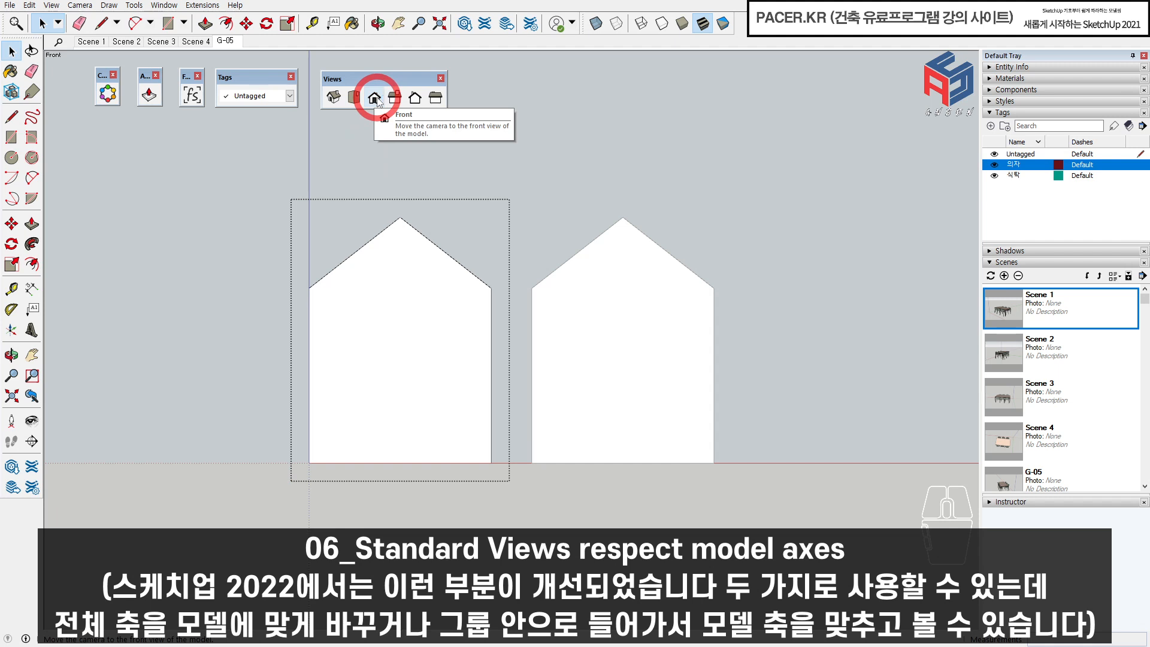
pyautogui.moveTo(457, 303); pyautogui.dragTo(585, 505, button='middle')
pyautogui.press('space')
pyautogui.press('Escape')
pyautogui.press('space')
pyautogui.moveTo(594, 414); pyautogui.dragTo(601, 551, button='middle')
pyautogui.press('Escape')
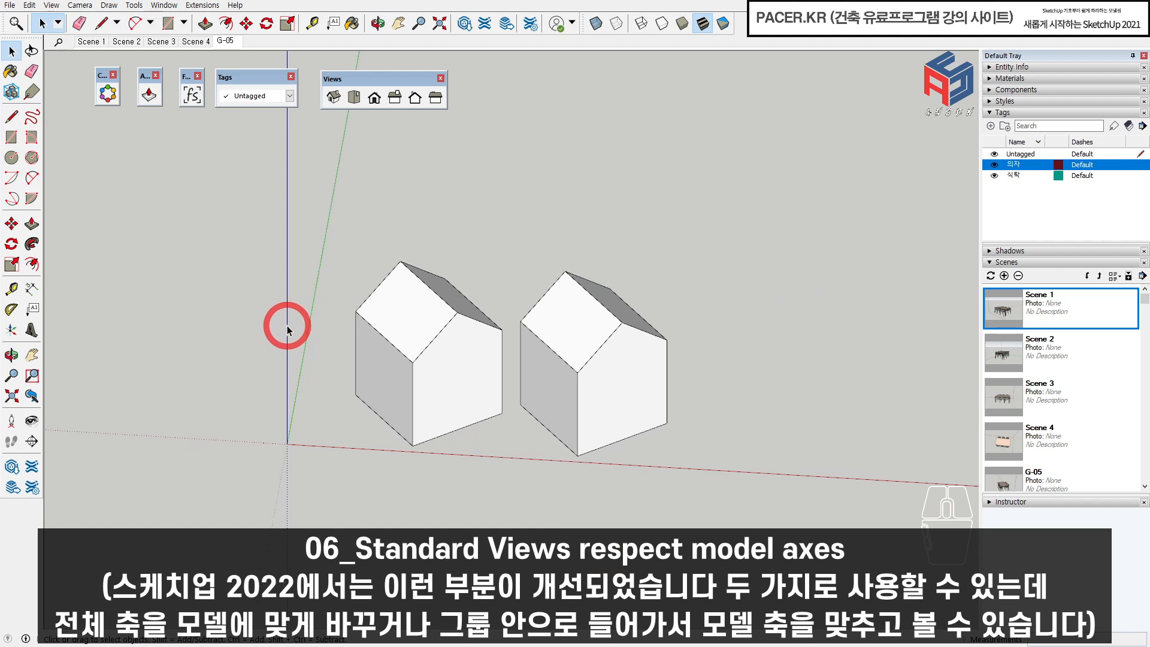
# - Place the global axes at the left house's front bottom corner, aligned with its base edges, and check the standard Front view
pyautogui.rightClick(288, 330)
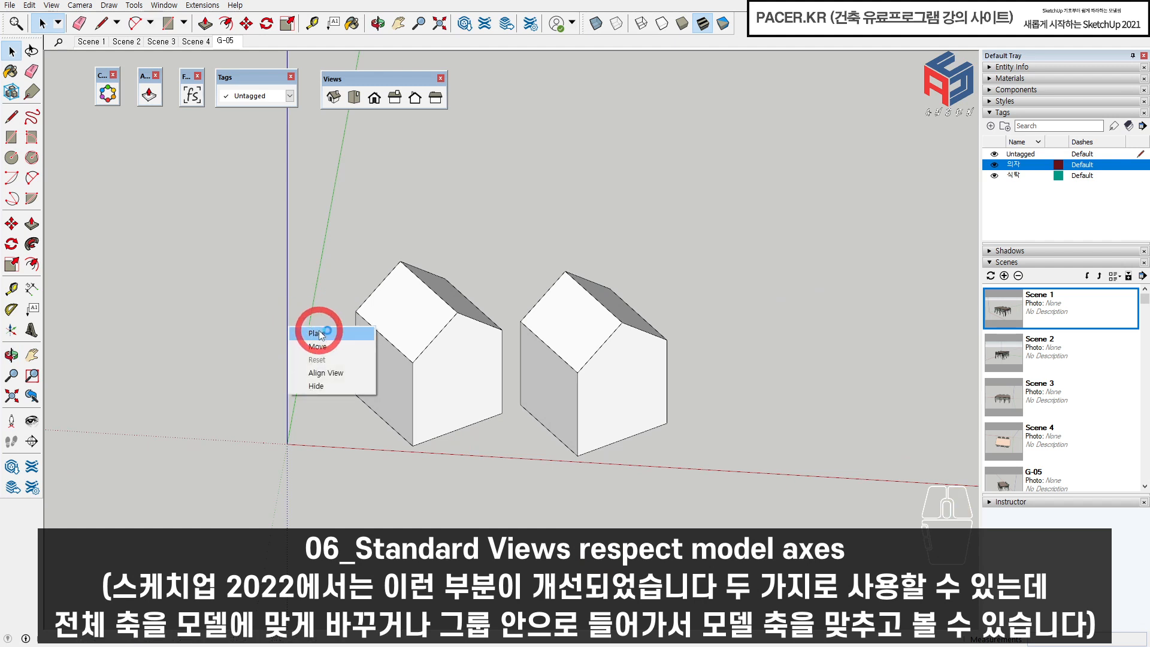
pyautogui.click(294, 329)
pyautogui.click(413, 446)
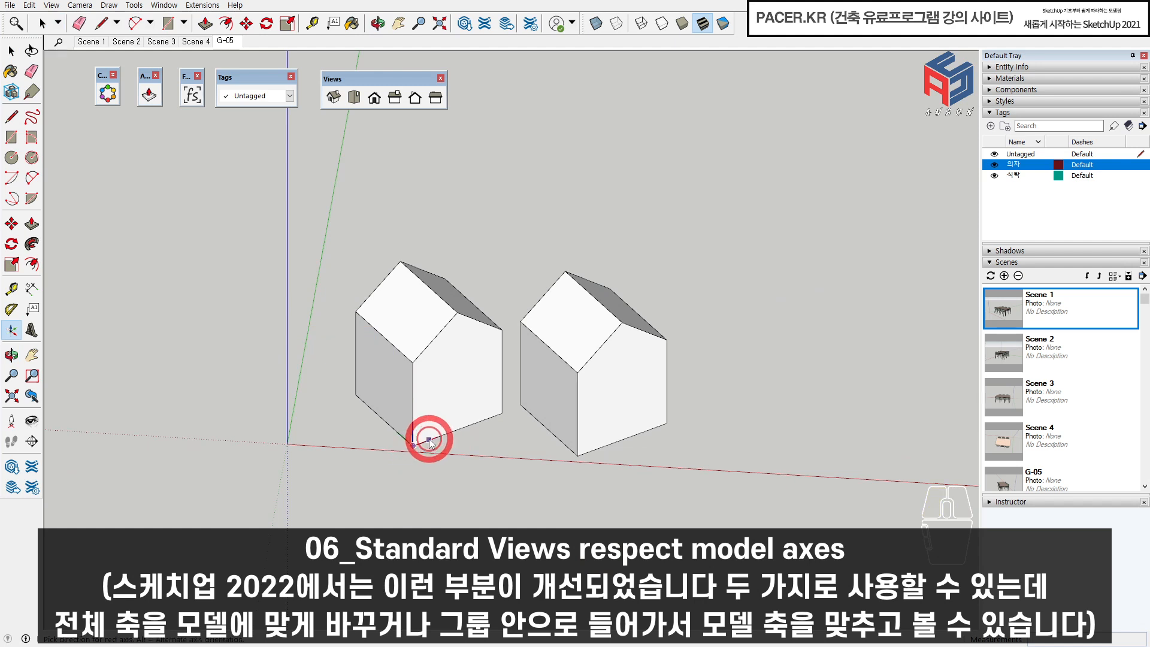
pyautogui.click(385, 421)
pyautogui.moveTo(488, 467); pyautogui.dragTo(406, 400, button='middle')
pyautogui.scroll(2, 413, 402)
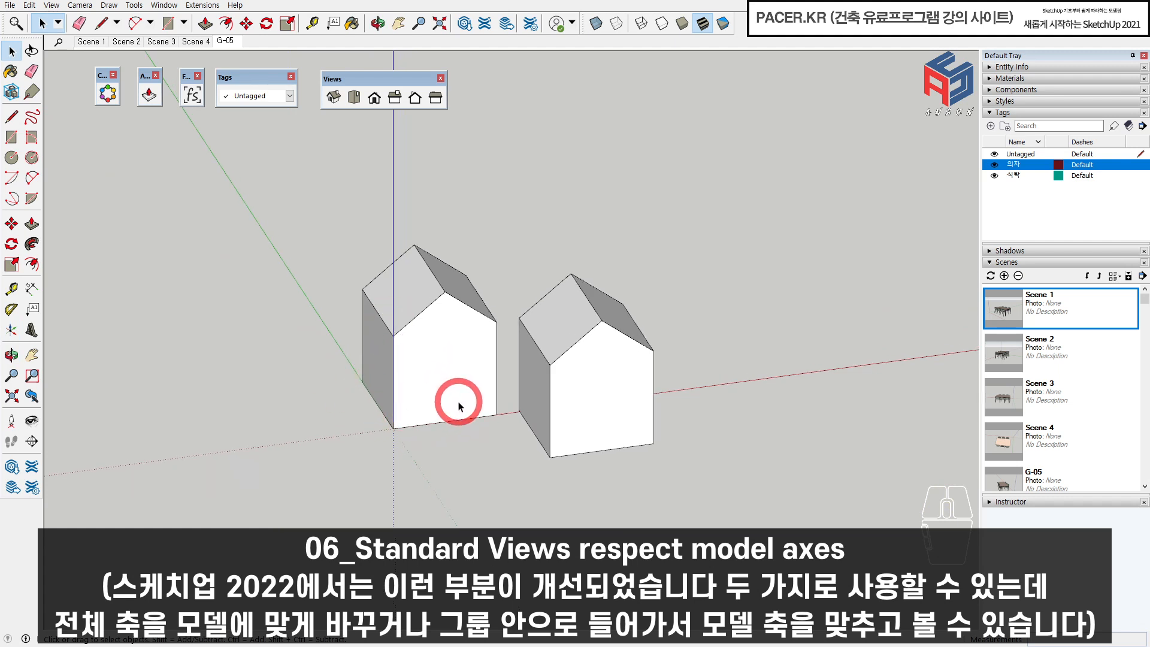
pyautogui.click(374, 97)
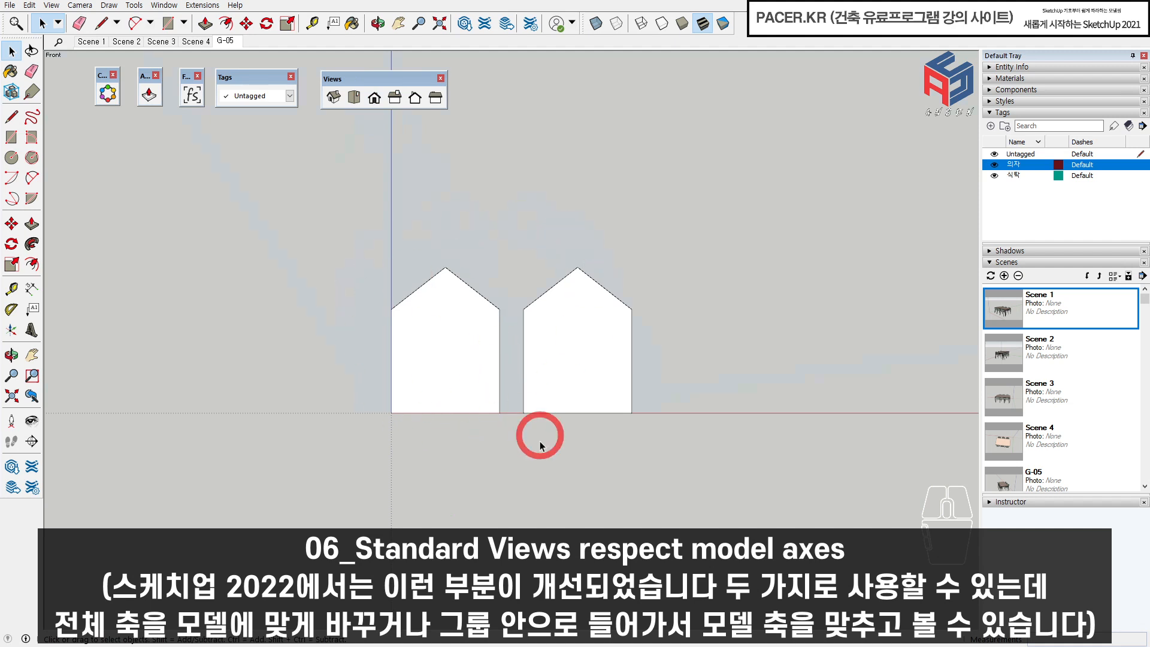
pyautogui.moveTo(509, 367); pyautogui.dragTo(487, 410, button='middle')
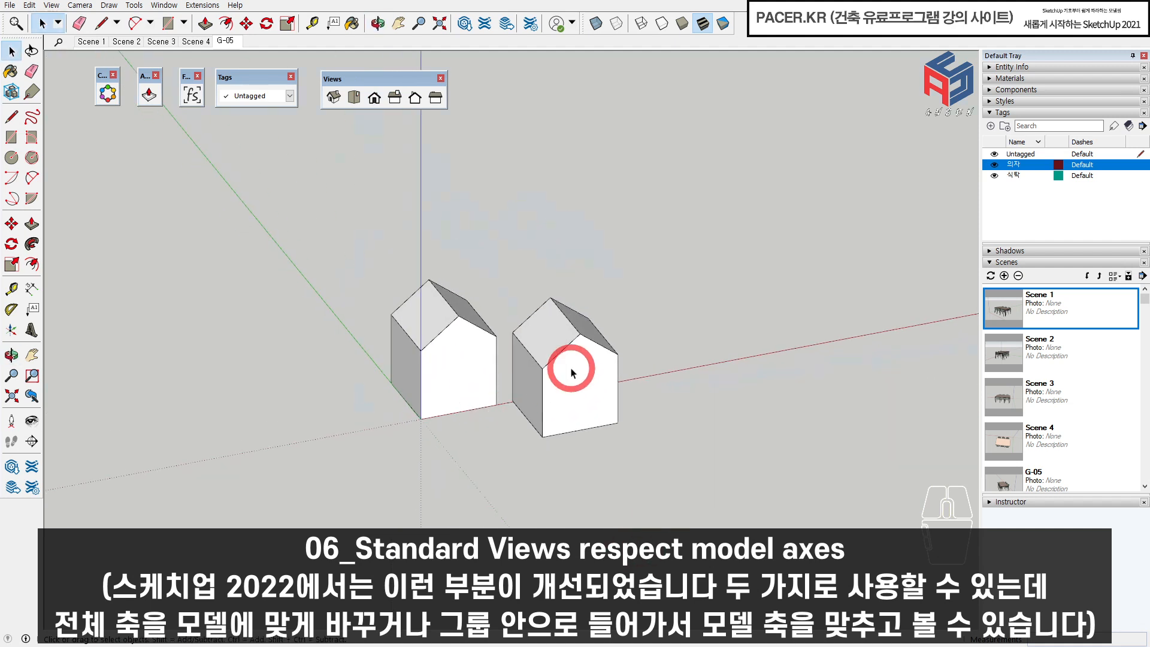
# - Reset the global axes to their original position and orientation
pyautogui.rightClick(421, 241)
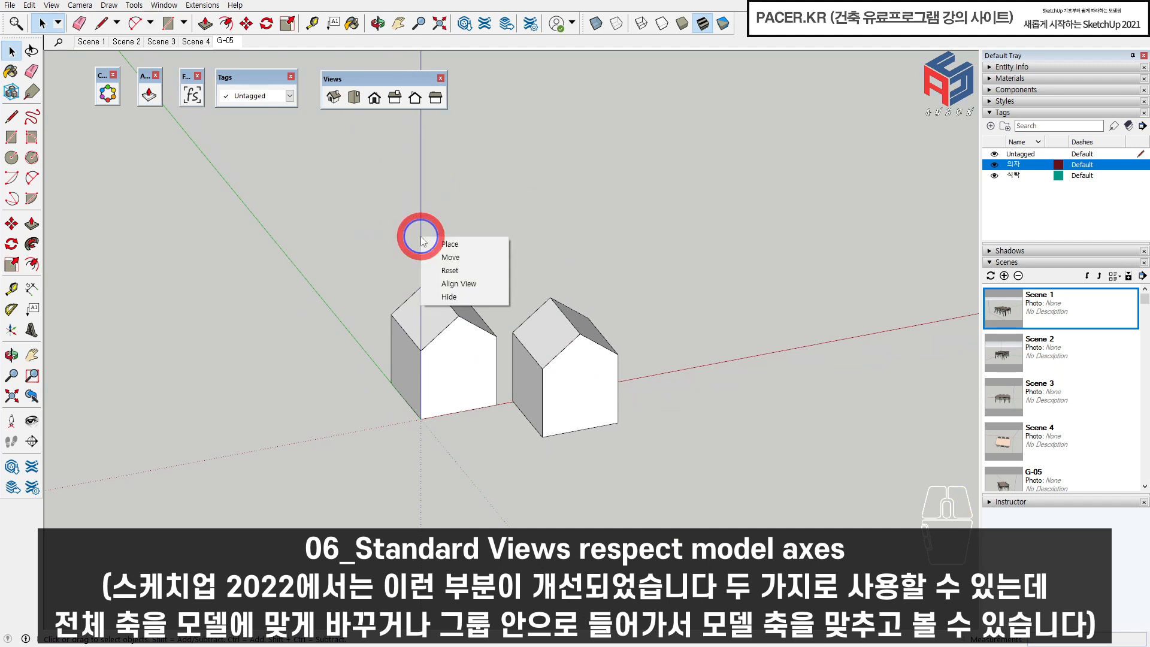
pyautogui.click(476, 273)
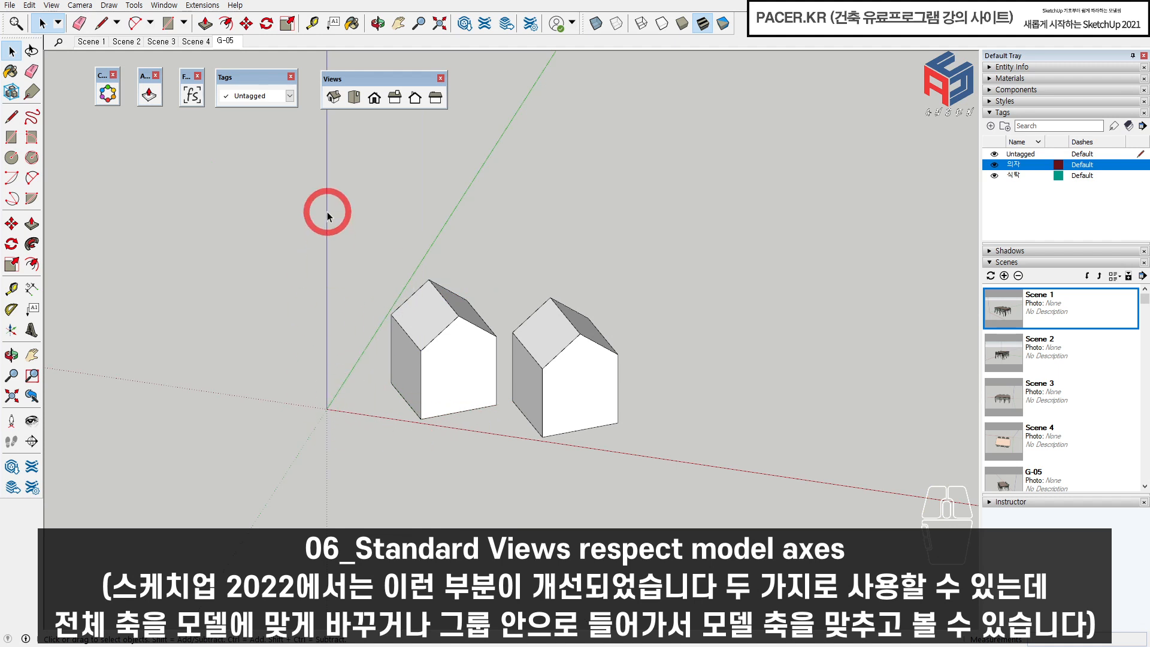
pyautogui.moveTo(465, 383); pyautogui.dragTo(535, 353, button='middle')
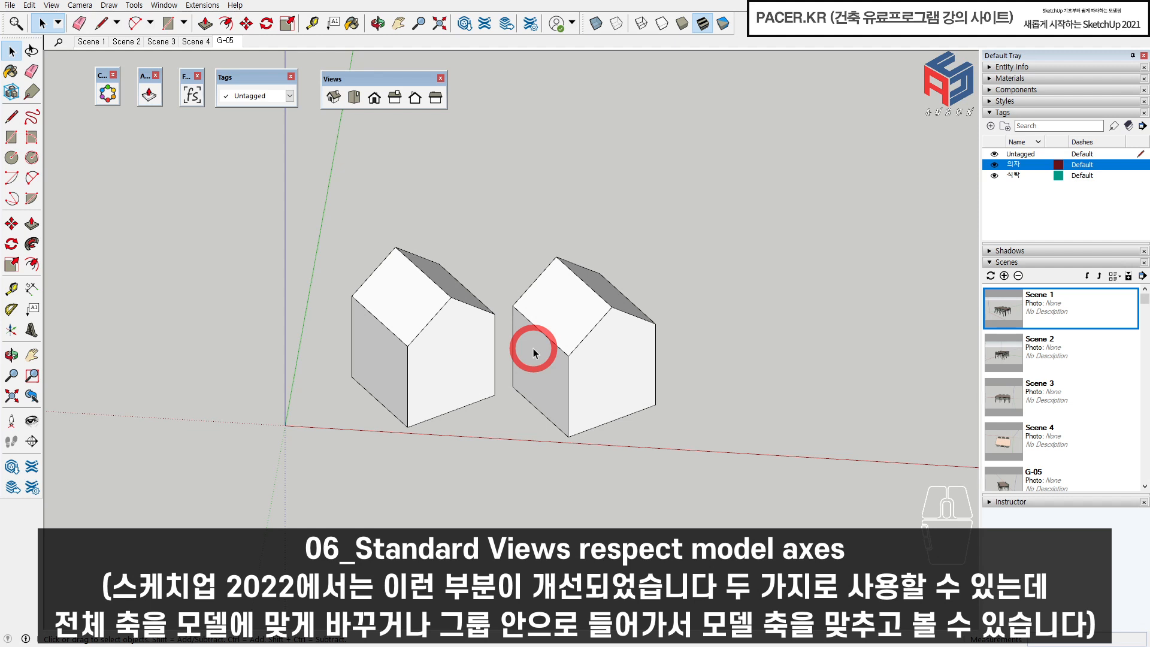
# - Open the left house group to look at its own axes, and leave the group
pyautogui.click(419, 359)
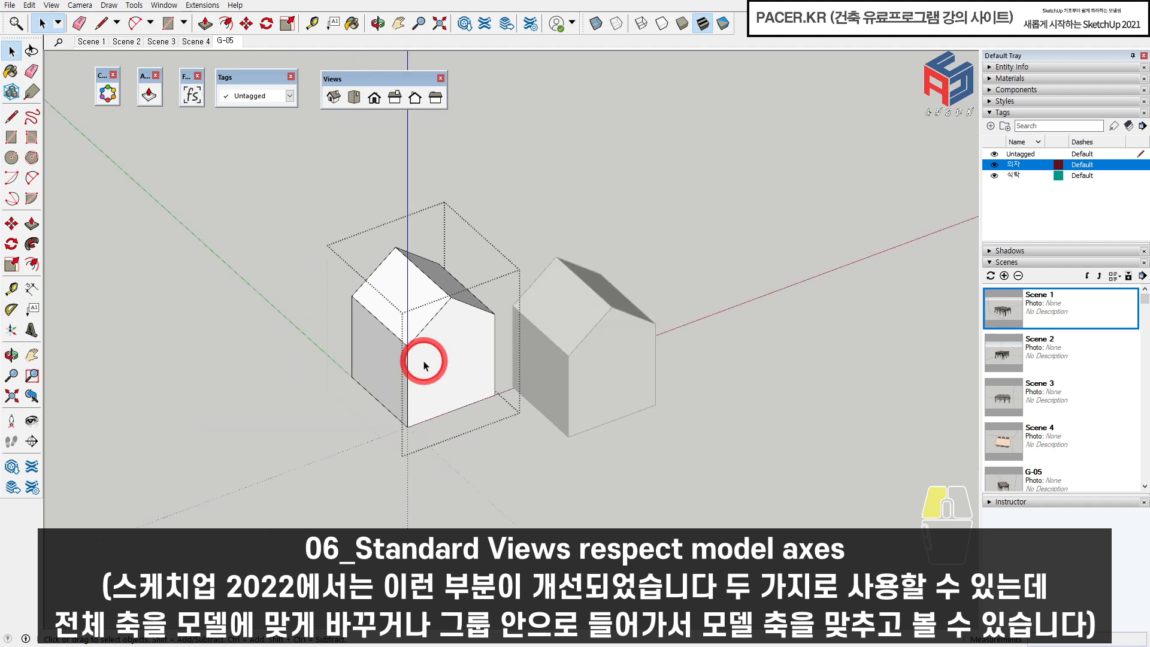
pyautogui.moveTo(480, 410); pyautogui.dragTo(405, 380, button='middle')
pyautogui.press('Escape')
# - Realign the global axes to the left house's corner and base edges, check the Front view, and undo
pyautogui.rightClick(279, 342)
pyautogui.click(300, 350)
pyautogui.click(404, 418)
pyautogui.click(422, 414)
pyautogui.click(367, 392)
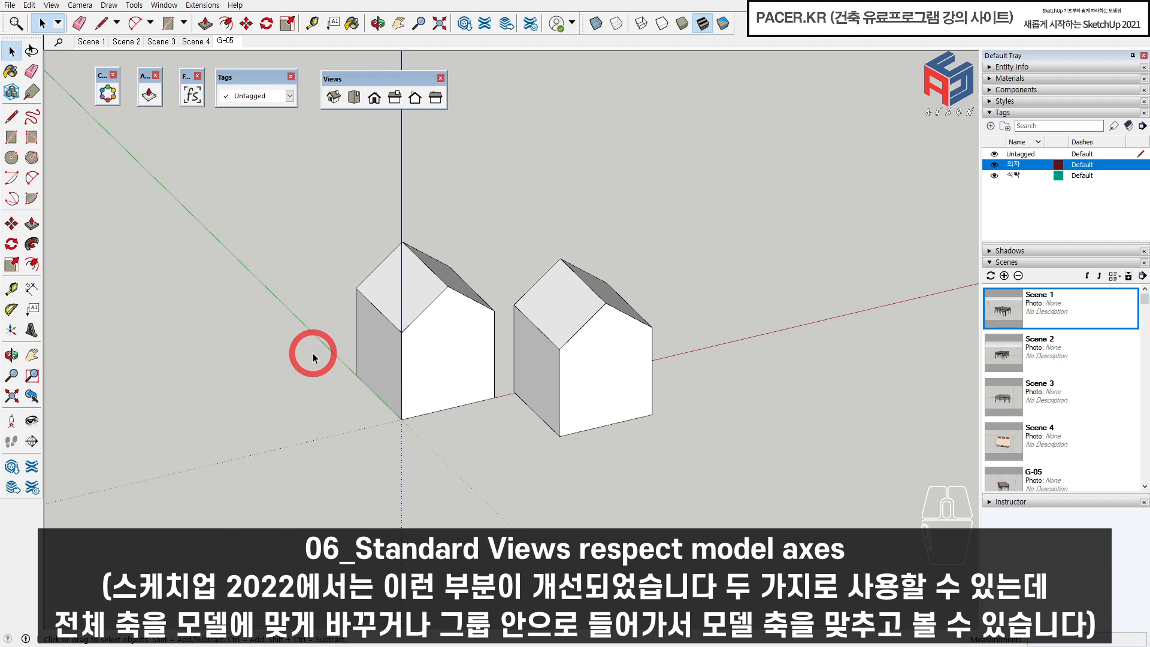
pyautogui.click(372, 98)
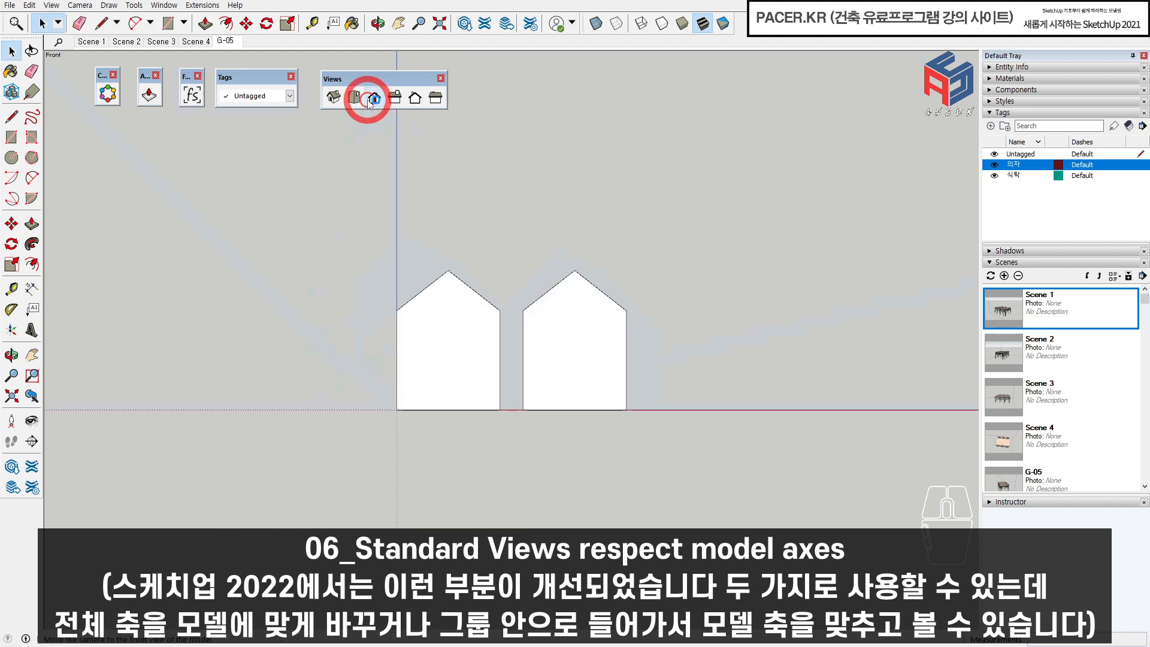
pyautogui.hotkey('ctrl', 'z')
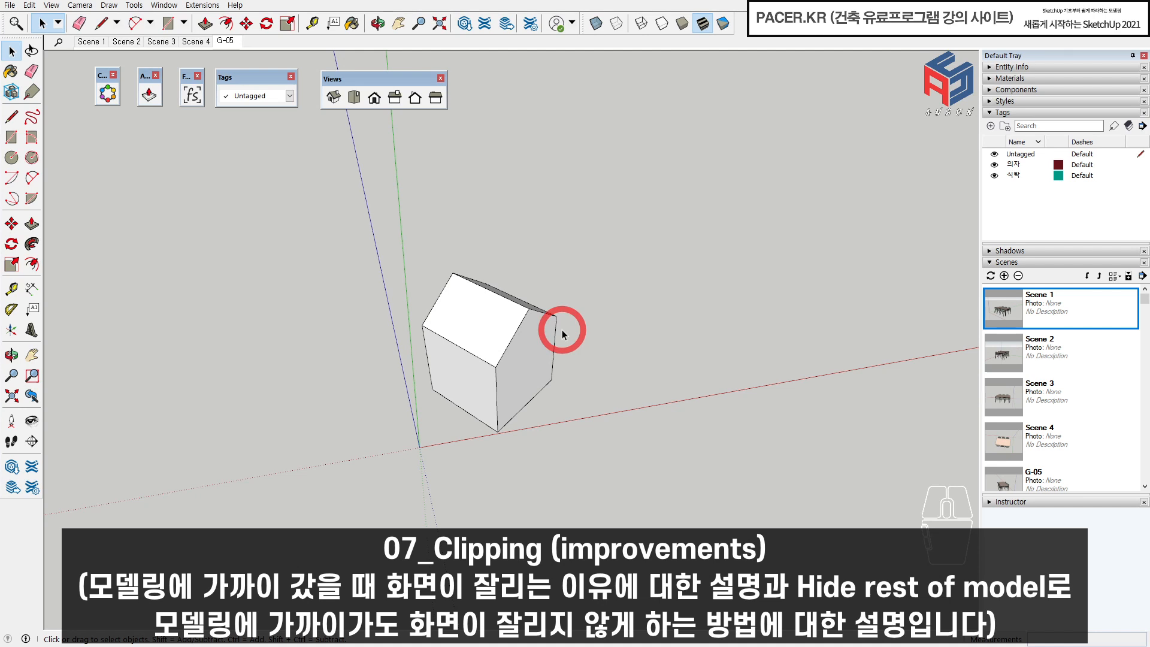
# - Examine how the single house's faces are clipped up close, and locate the distant object in the model
pyautogui.moveTo(563, 337); pyautogui.dragTo(559, 283, button='middle')
pyautogui.scroll(4, 508, 346)
pyautogui.scroll(2, 502, 354)
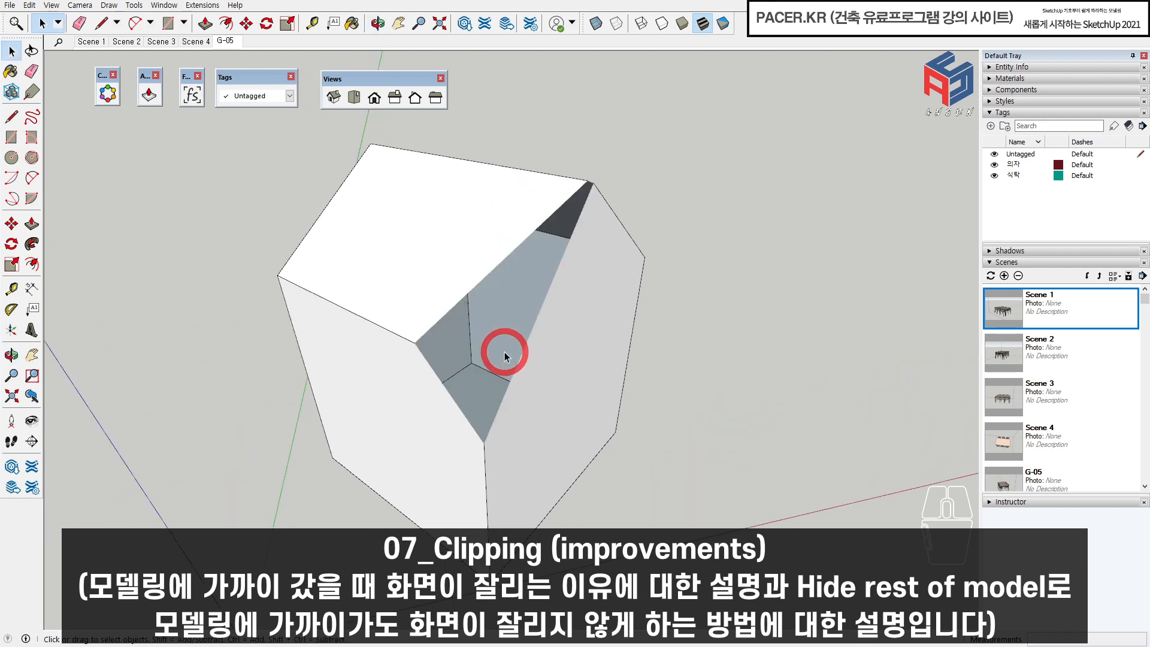
pyautogui.scroll(2, 505, 356)
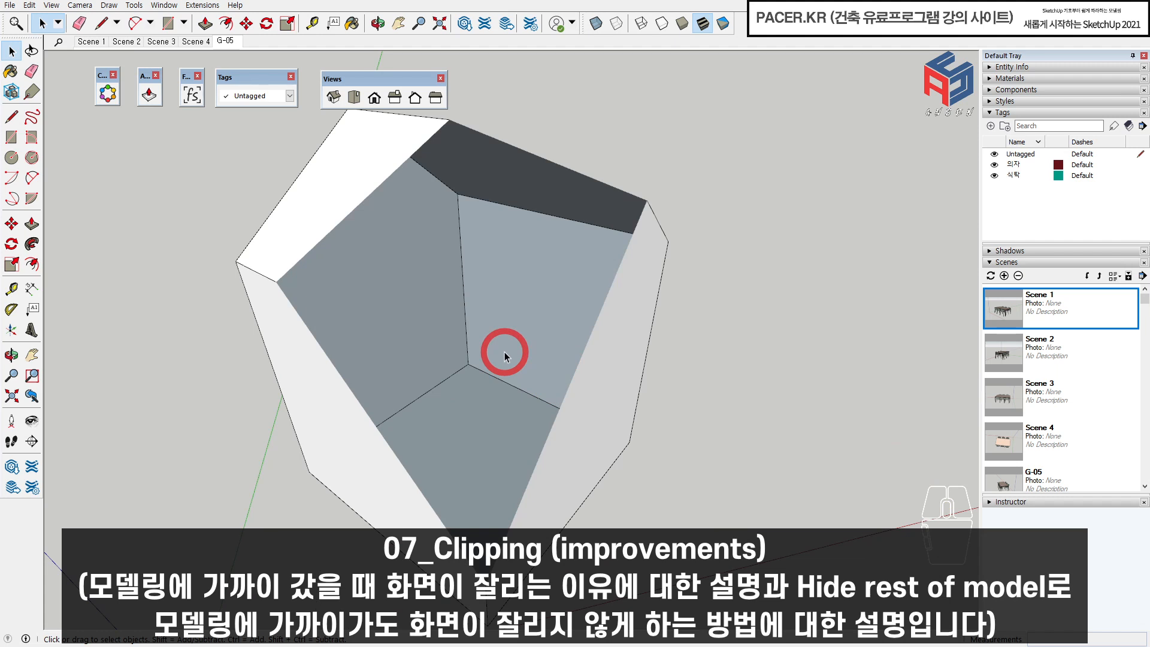
pyautogui.scroll(-3, 505, 353)
pyautogui.scroll(4, 490, 362)
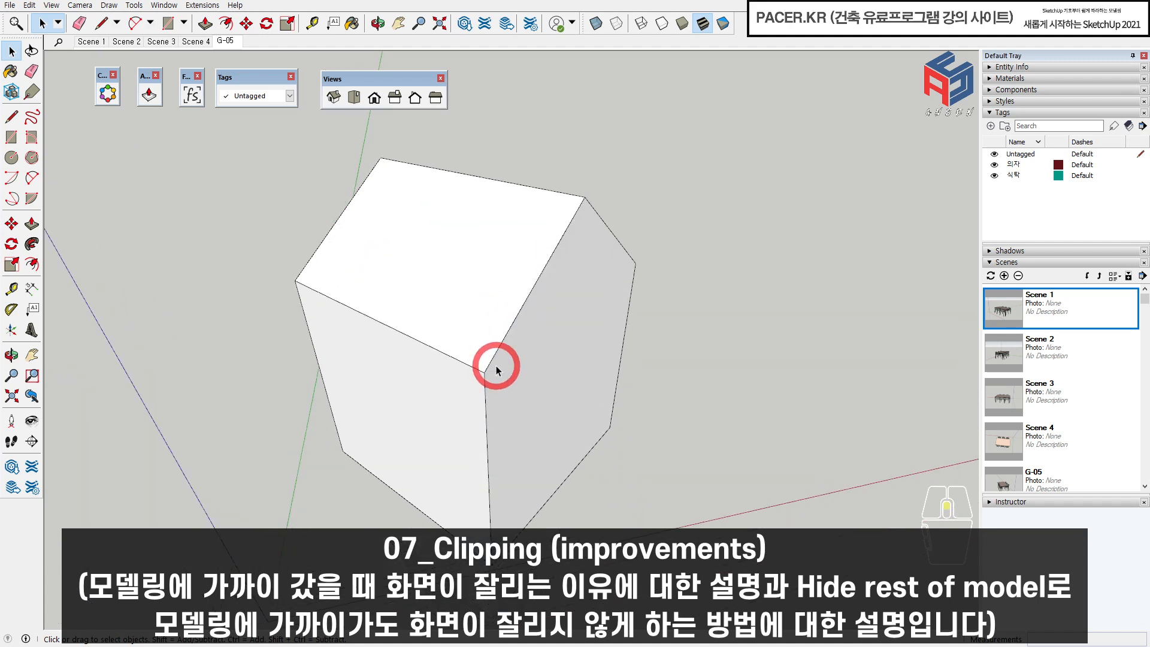
pyautogui.scroll(1, 495, 365)
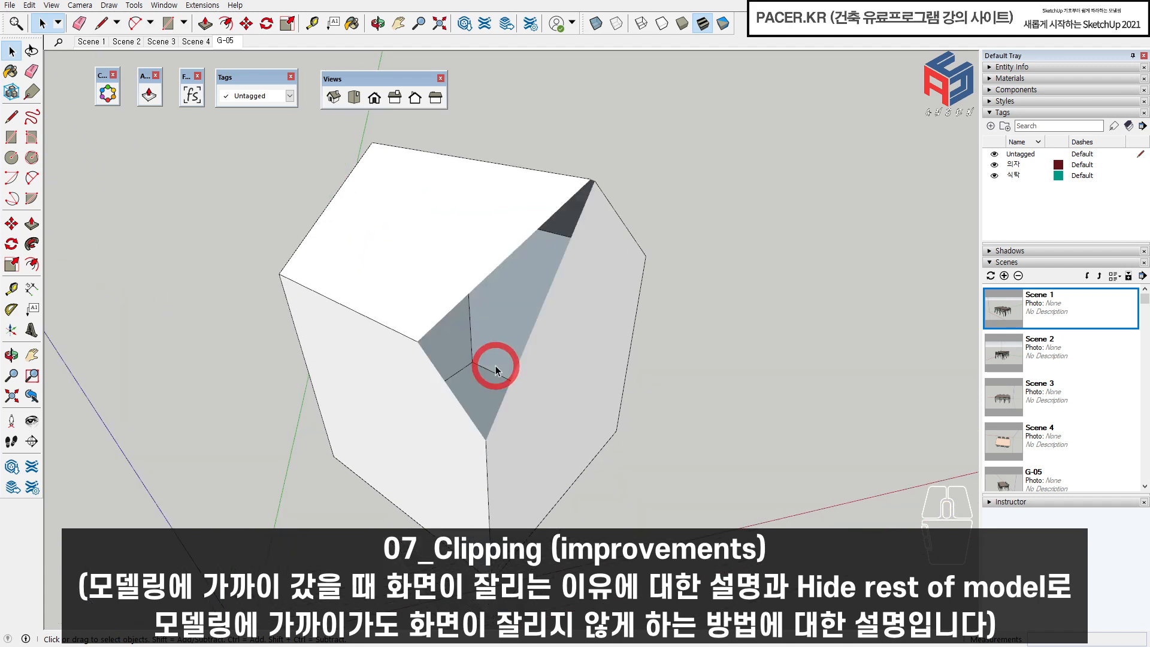
pyautogui.moveTo(494, 364); pyautogui.dragTo(692, 182, button='middle')
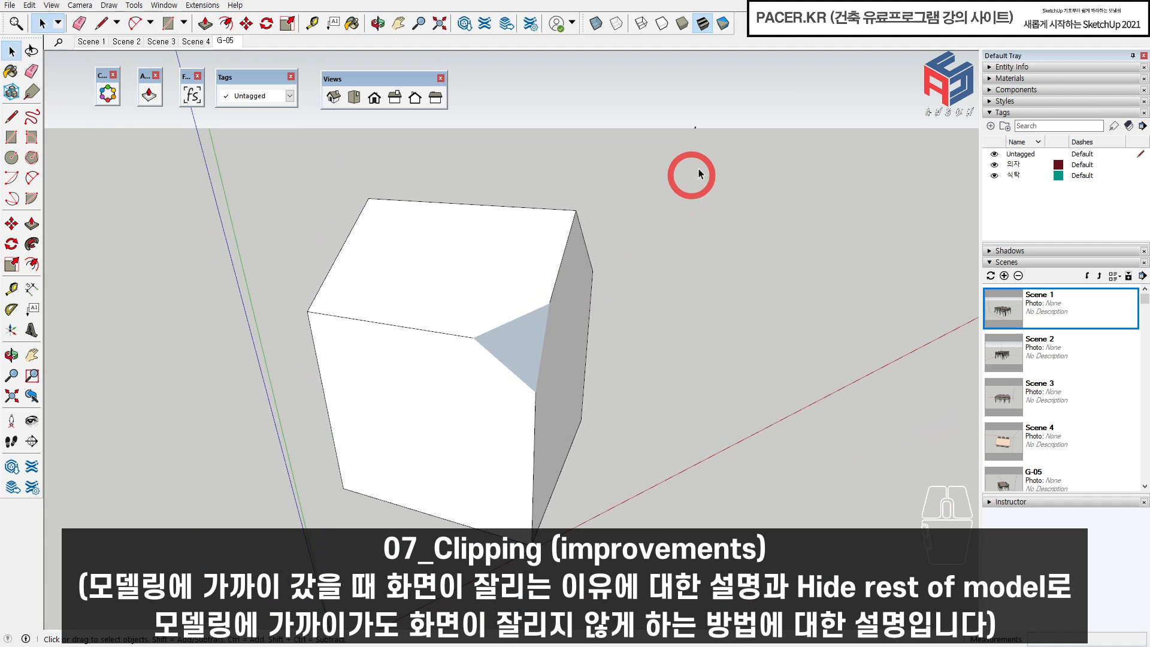
pyautogui.press('F11')
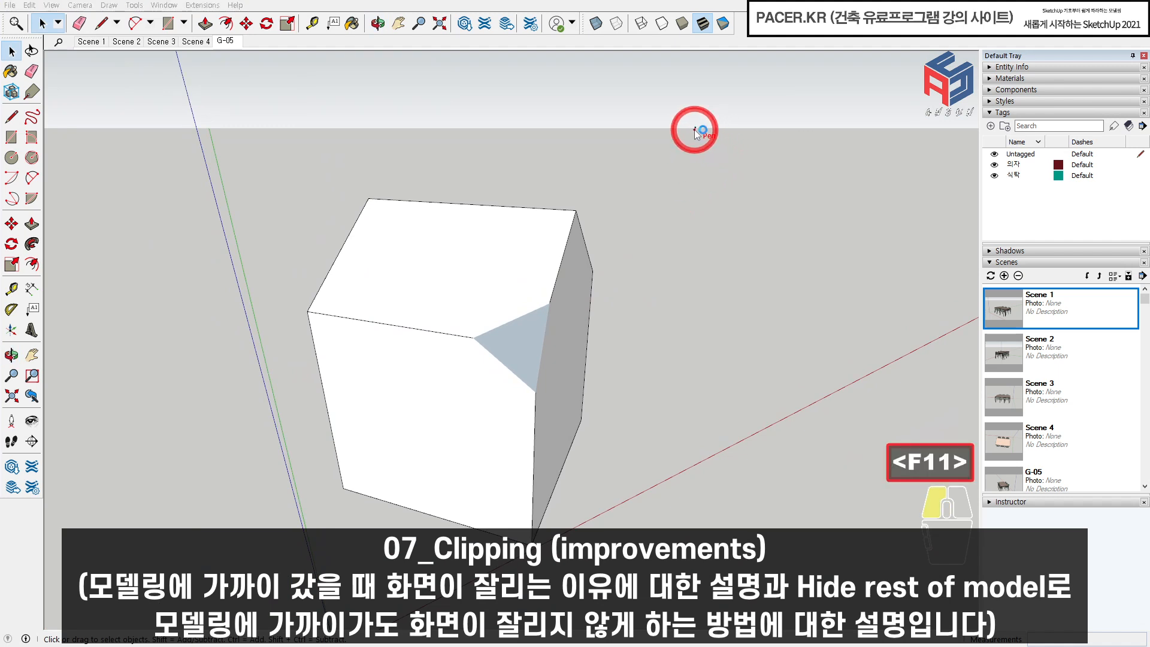
pyautogui.press('F11')
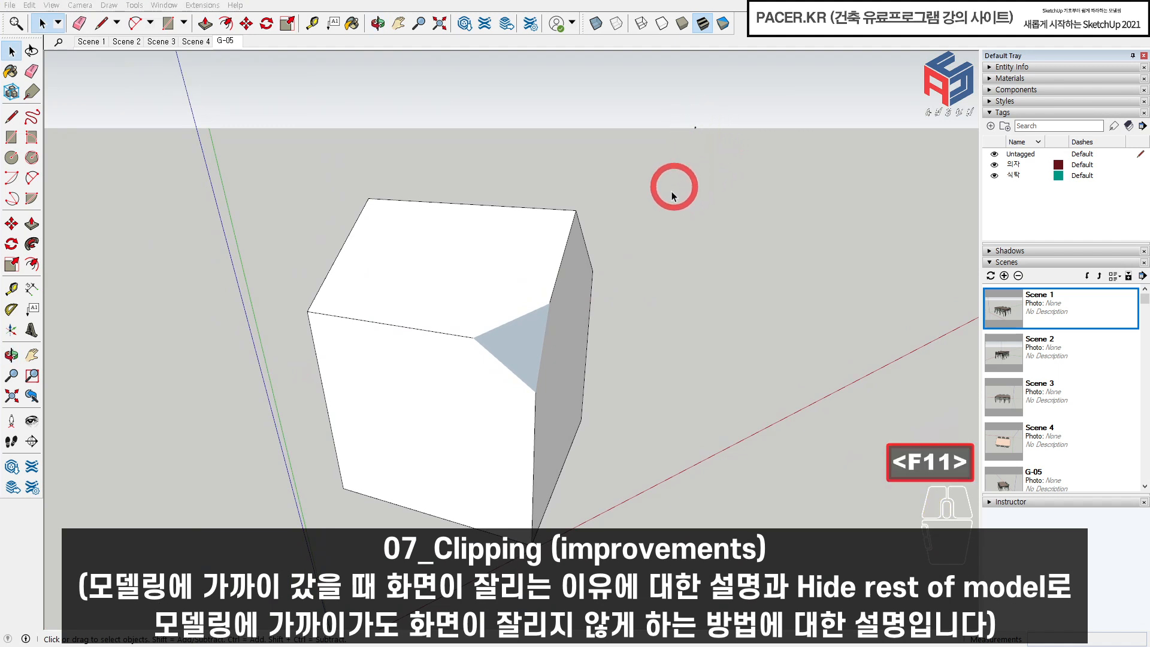
pyautogui.scroll(-5, 539, 277)
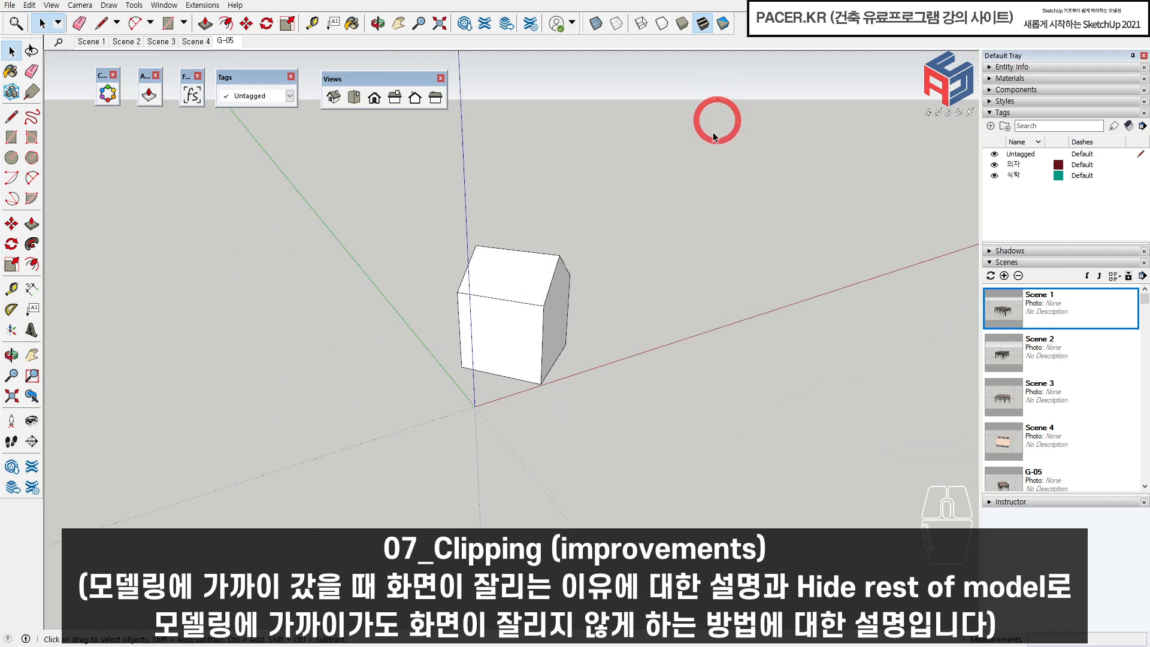
# - Draw a huge ground rectangle spanning the house and the distant object, delete it, and undo
pyautogui.moveTo(720, 124); pyautogui.dragTo(580, 298, button='middle')
pyautogui.hotkey('shift', 'z')
pyautogui.scroll(-4, 527, 398)
pyautogui.moveTo(526, 411); pyautogui.dragTo(454, 419, button='middle')
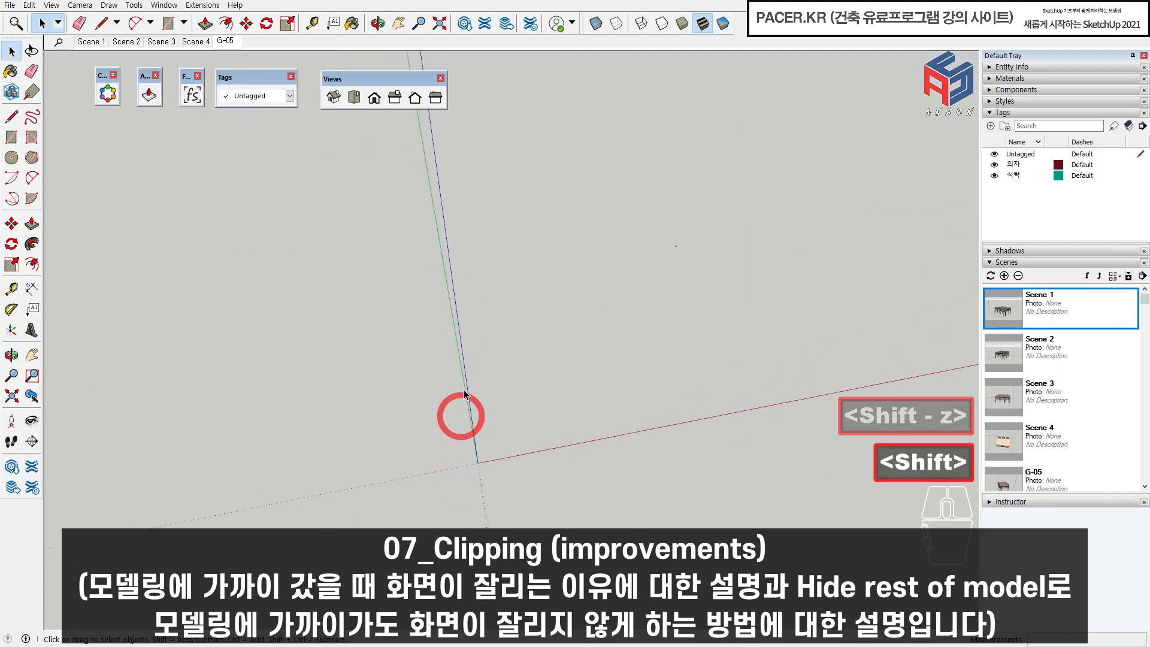
pyautogui.press('r')
pyautogui.click(437, 265)
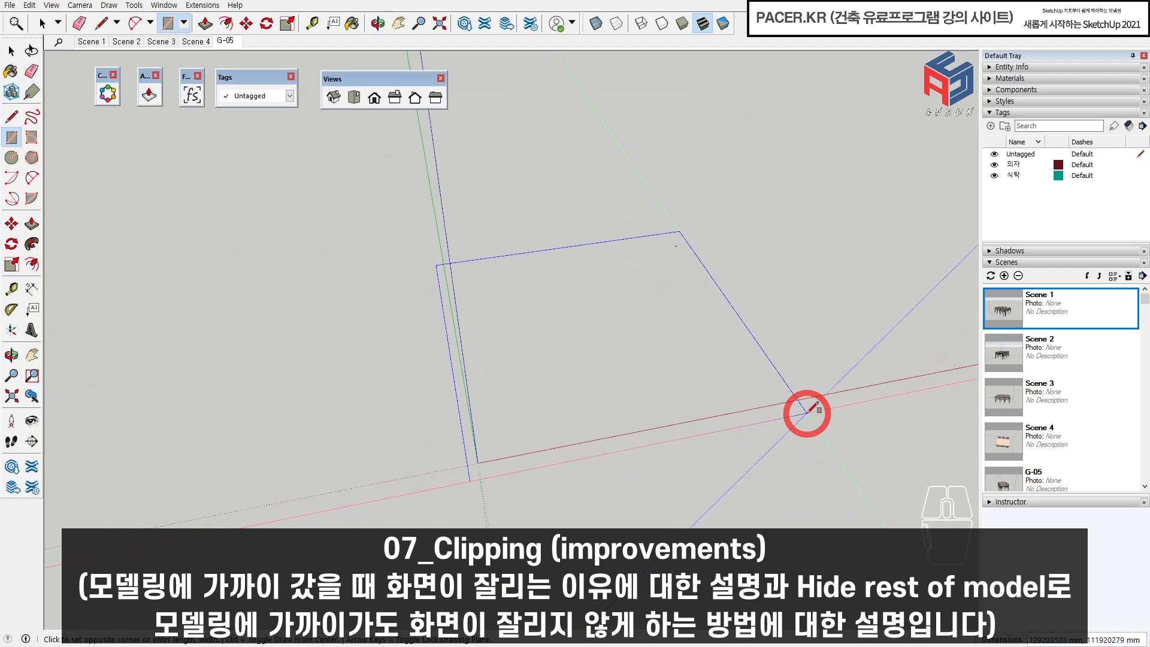
pyautogui.click(810, 411)
pyautogui.press('space')
pyautogui.doubleClick(654, 275)
pyautogui.press('Delete')
pyautogui.scroll(6, 482, 467)
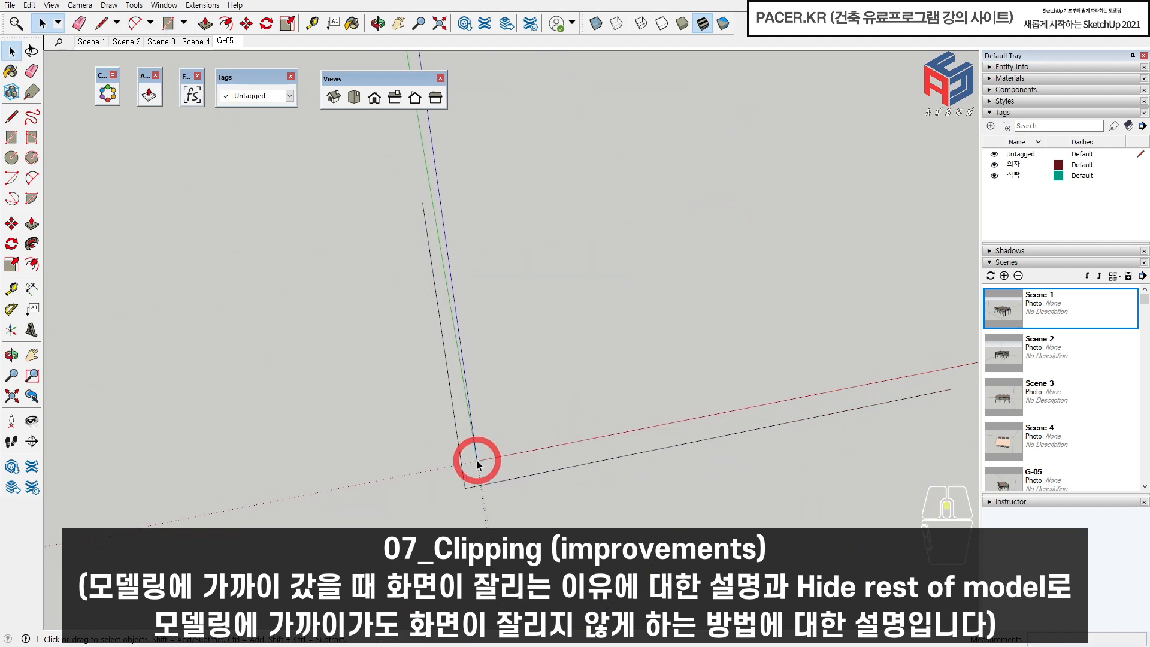
pyautogui.moveTo(453, 460); pyautogui.dragTo(450, 450, button='middle')
pyautogui.hotkey('ctrl', 'z')
# - Examine the clipping at the house's roof corner again at several distances, with the distant object still in the model
pyautogui.moveTo(493, 419); pyautogui.dragTo(581, 305, button='middle')
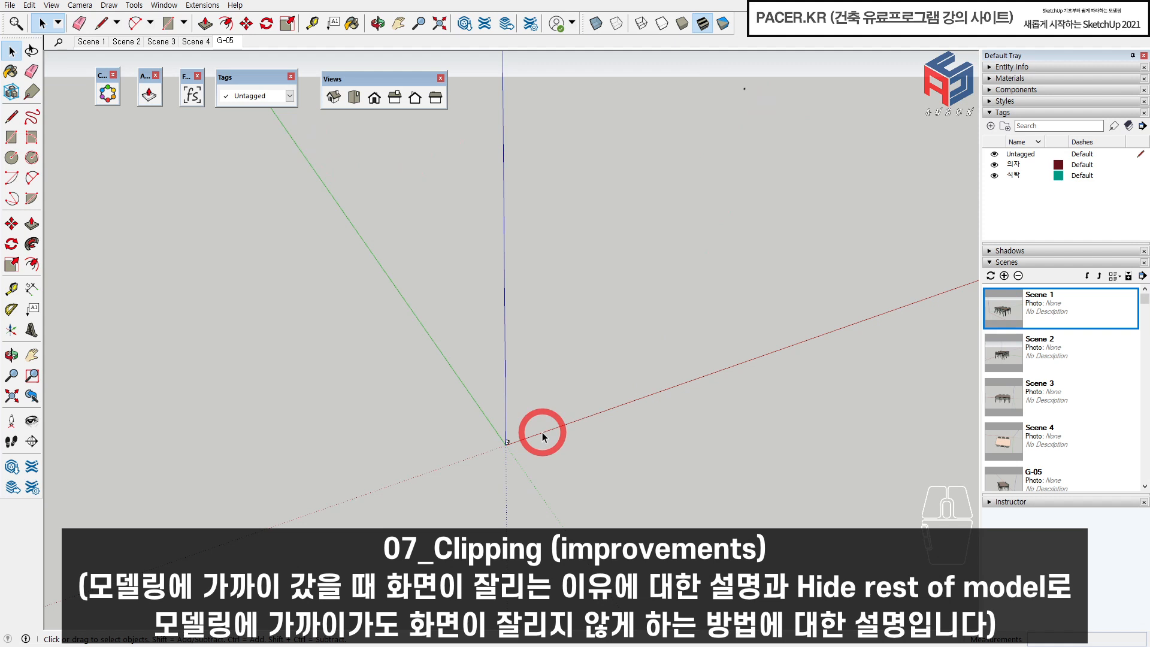
pyautogui.scroll(5, 542, 436)
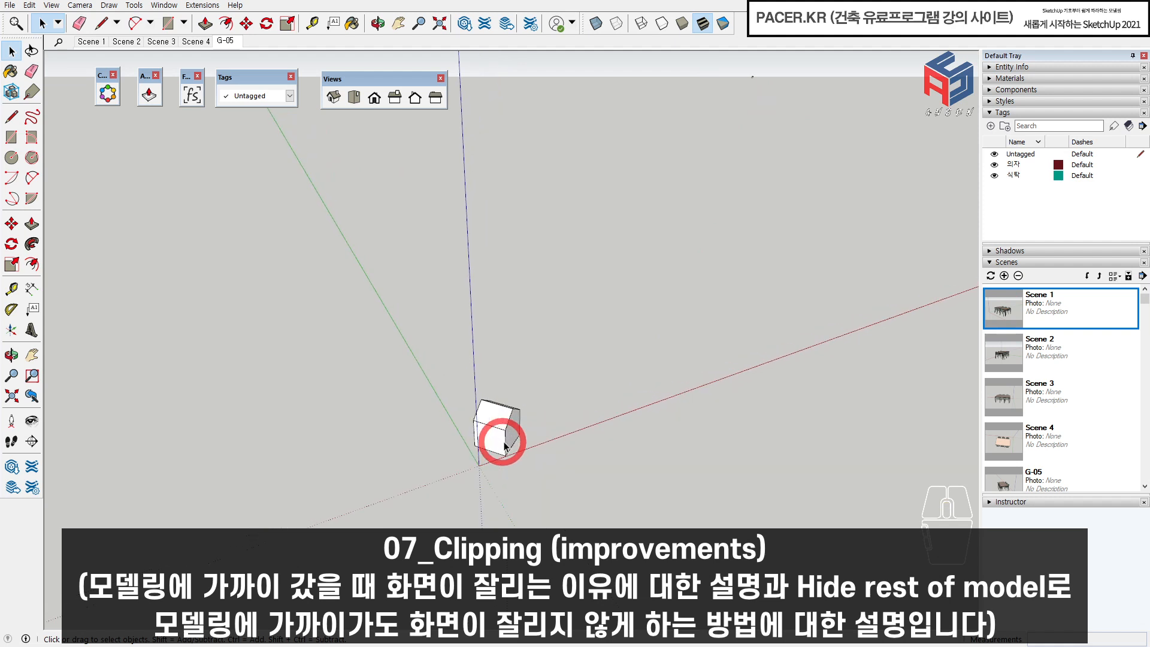
pyautogui.scroll(5, 507, 429)
pyautogui.scroll(-2, 521, 431)
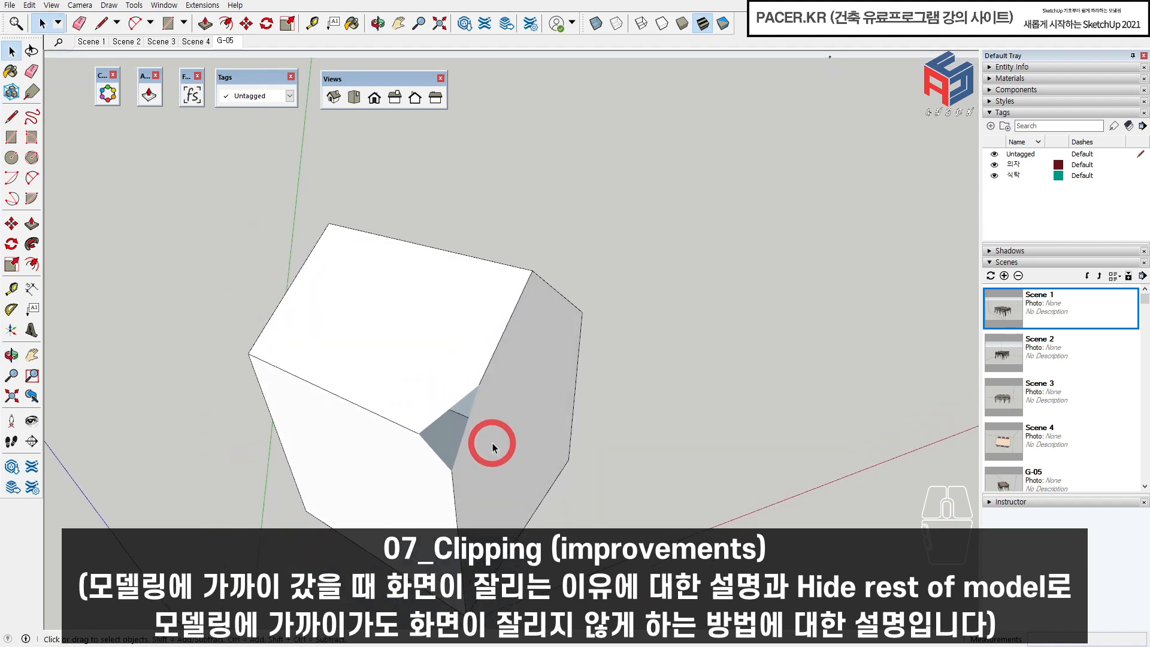
pyautogui.scroll(-1, 493, 443)
pyautogui.scroll(2, 507, 452)
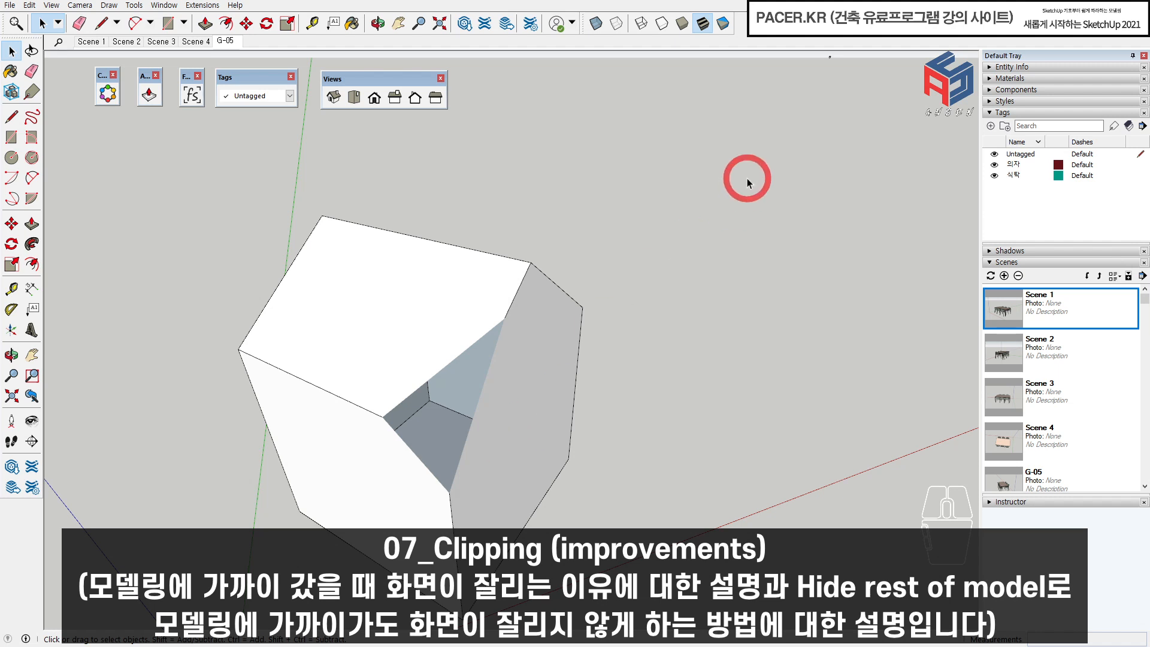
pyautogui.click(815, 84)
pyautogui.moveTo(627, 334); pyautogui.dragTo(428, 400, button='middle')
pyautogui.scroll(2, 502, 419)
pyautogui.scroll(-2, 473, 408)
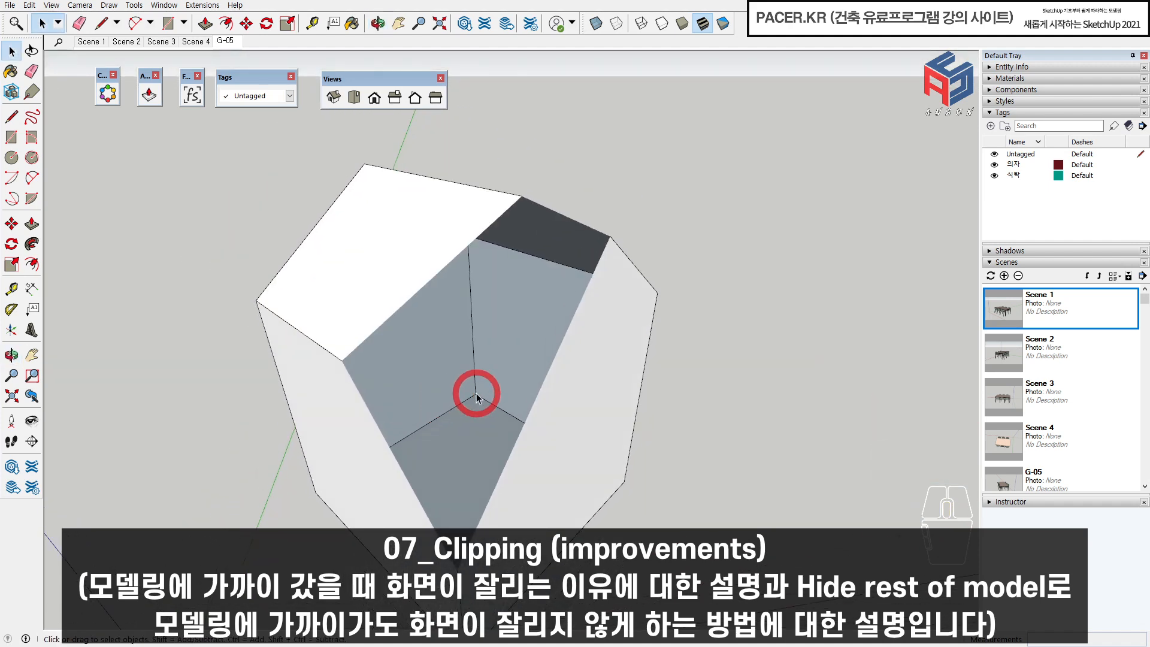
pyautogui.scroll(-2, 477, 398)
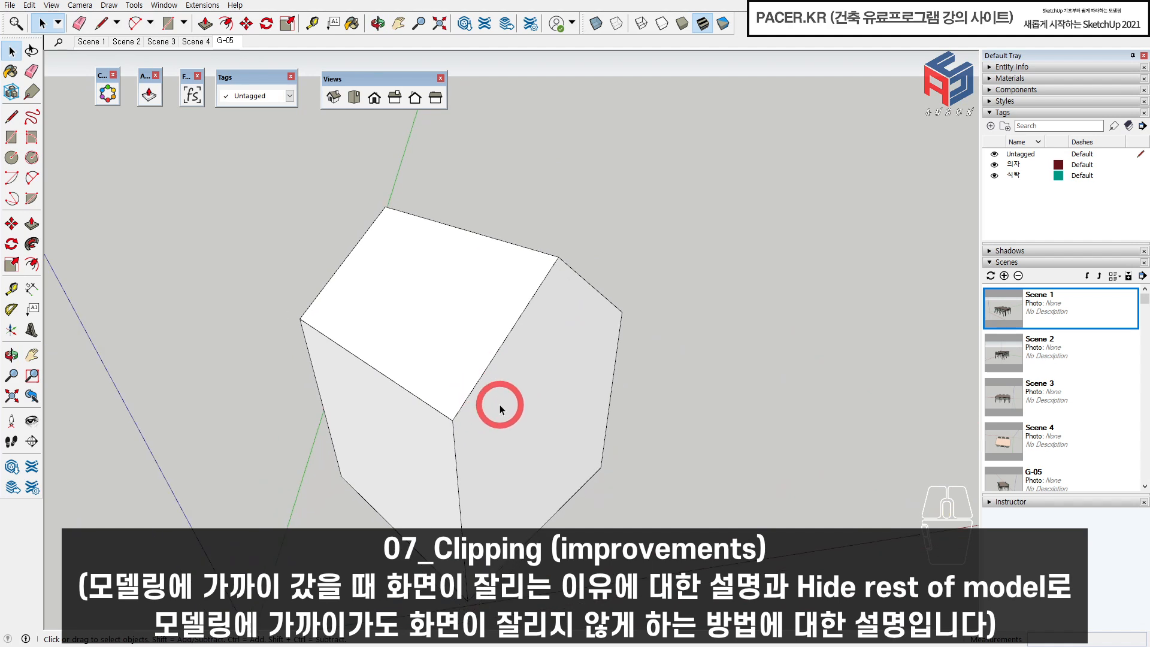
# - Open the house group for editing and turn on Hide Rest Of Model for component editing
pyautogui.doubleClick(477, 353)
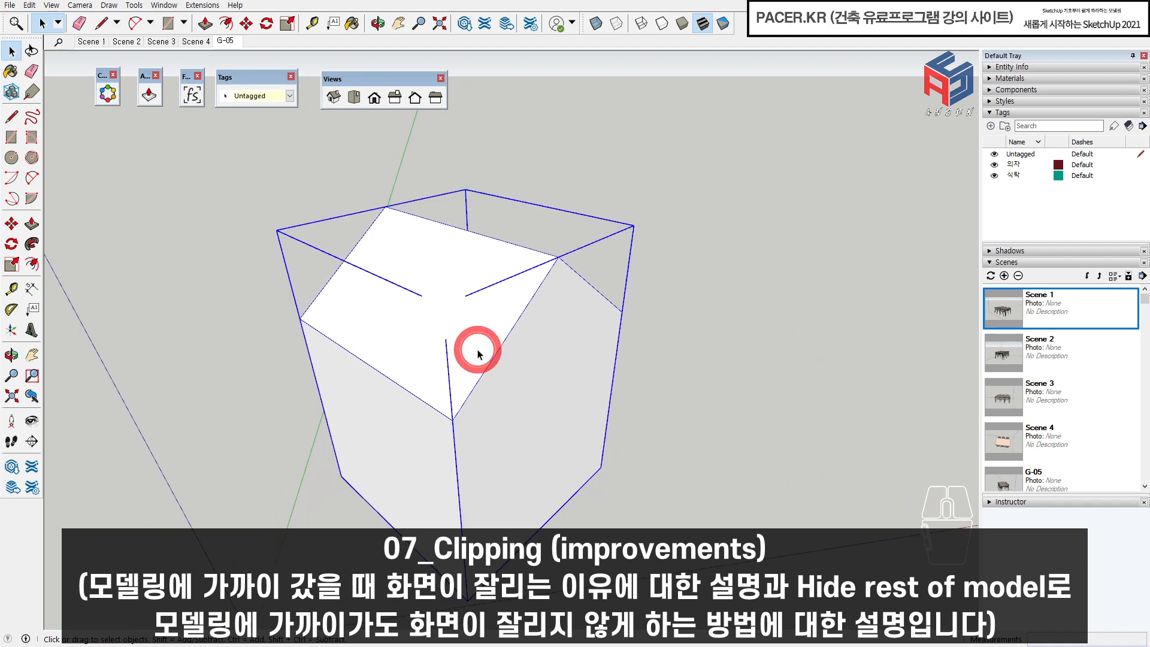
pyautogui.scroll(-1, 487, 392)
pyautogui.moveTo(487, 391); pyautogui.dragTo(455, 439, button='middle')
pyautogui.scroll(2, 495, 418)
pyautogui.scroll(2, 495, 417)
pyautogui.scroll(-1, 461, 446)
pyautogui.scroll(-1, 416, 444)
pyautogui.click(52, 5)
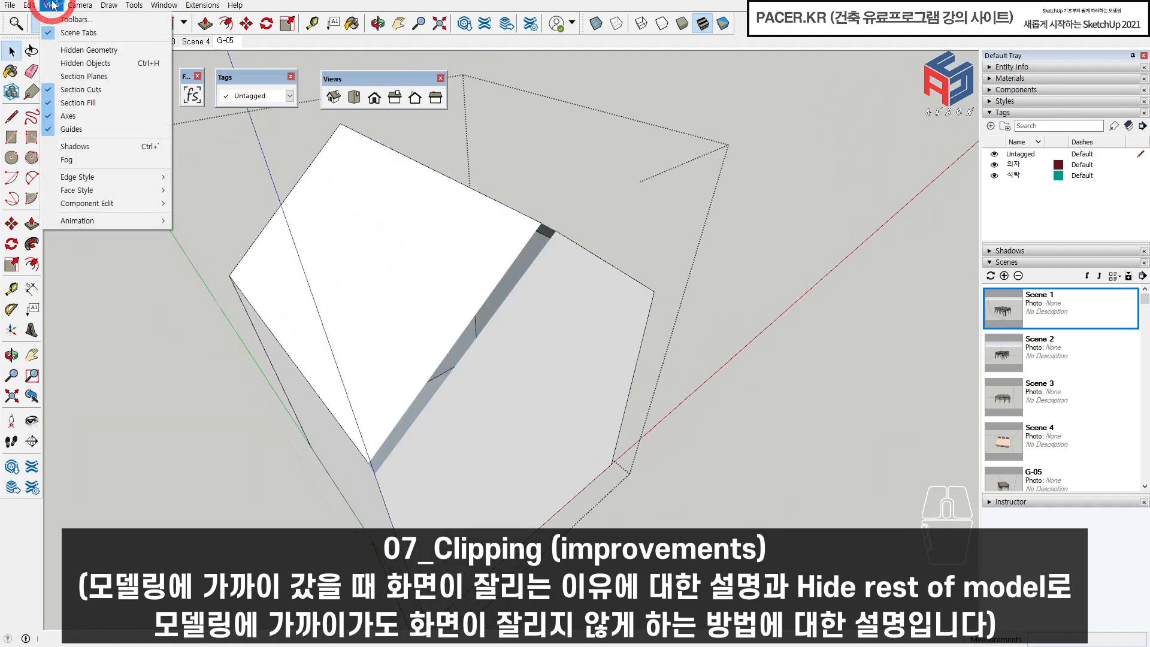
pyautogui.moveTo(126, 203)
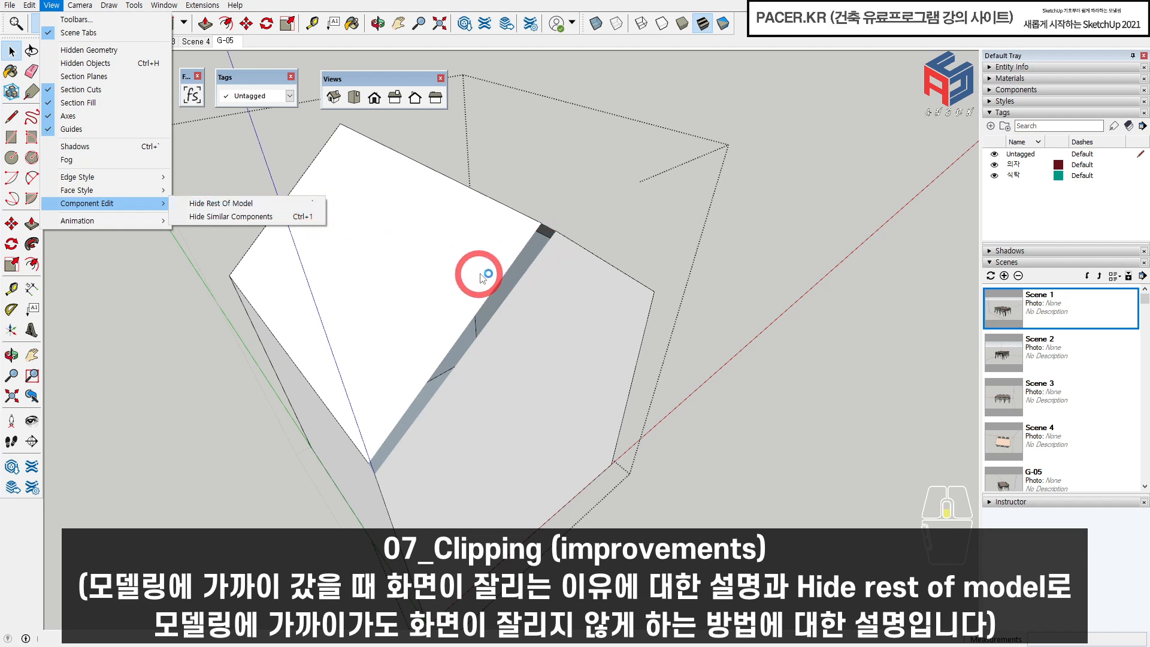
pyautogui.moveTo(477, 275); pyautogui.dragTo(431, 284, button='middle')
pyautogui.scroll(-1, 431, 284)
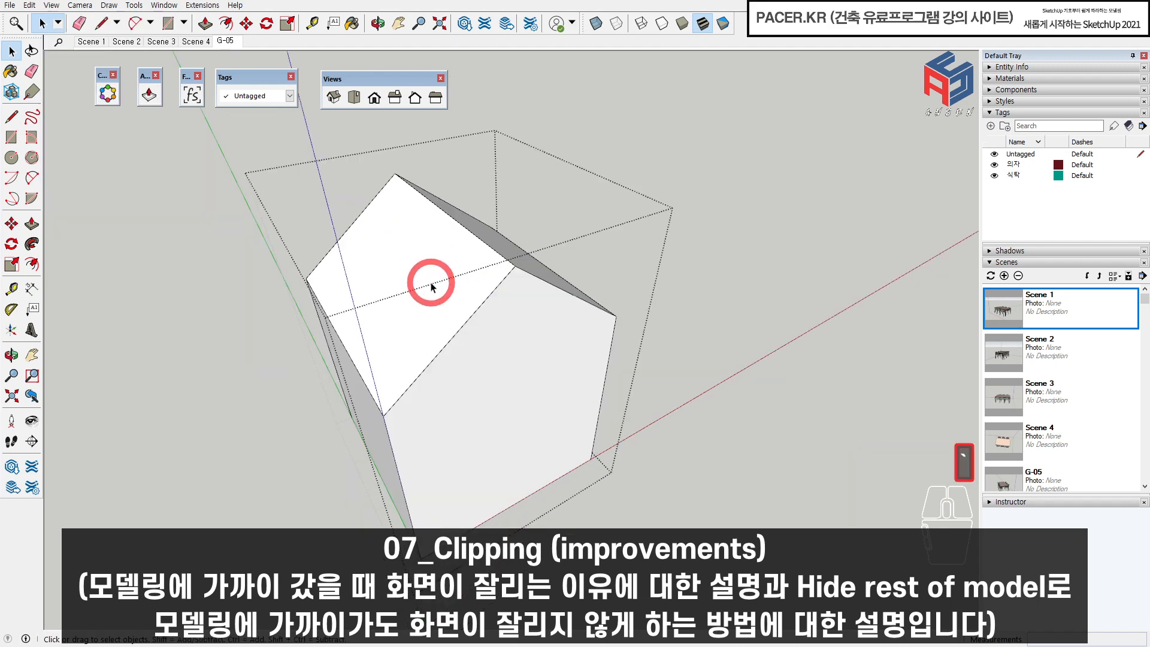
# - Examine the house's roof edge up close with the rest of the model hidden, and leave the group
pyautogui.moveTo(453, 290)
pyautogui.mouseDown(button='middle')
pyautogui.moveTo(548, 178)
pyautogui.moveTo(436, 331)
pyautogui.mouseUp(button='middle')
pyautogui.scroll(1, 435, 332)
pyautogui.scroll(2, 435, 336)
pyautogui.scroll(2, 550, 297)
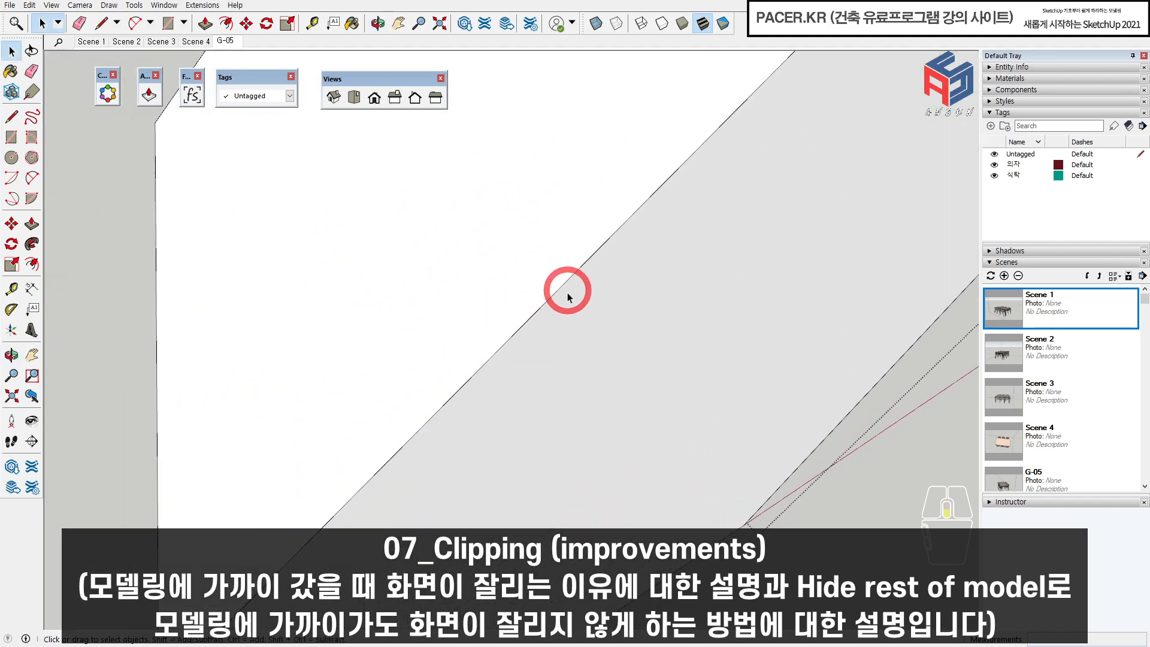
pyautogui.scroll(-10, 531, 296)
pyautogui.press('Escape')
# - Draw a large ground rectangle beyond the house and push/pull it up into a box
pyautogui.moveTo(575, 300); pyautogui.dragTo(673, 293, button='middle')
pyautogui.press('r')
pyautogui.press('space')
pyautogui.press('p')
pyautogui.click(735, 266)
pyautogui.click(752, 201)
pyautogui.press('space')
# - Undo grouping only the box's front face, and make the whole box a group
pyautogui.scroll(-2, 712, 249)
pyautogui.doubleClick(713, 253)
pyautogui.rightClick(725, 237)
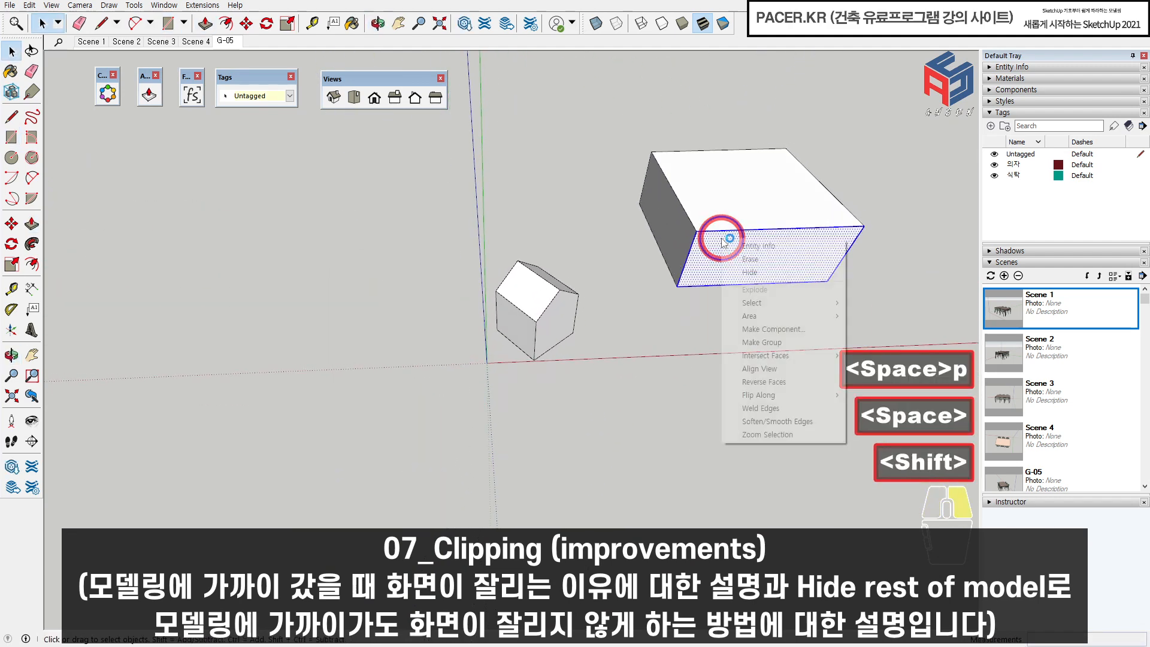
pyautogui.press('g')
pyautogui.hotkey('ctrl', 'z')
pyautogui.tripleClick(718, 237)
pyautogui.rightClick(718, 236)
pyautogui.press('g')
pyautogui.scroll(-2, 611, 293)
pyautogui.keyDown('shift'); pyautogui.moveTo(614, 294); pyautogui.dragTo(587, 296); pyautogui.keyUp('shift')
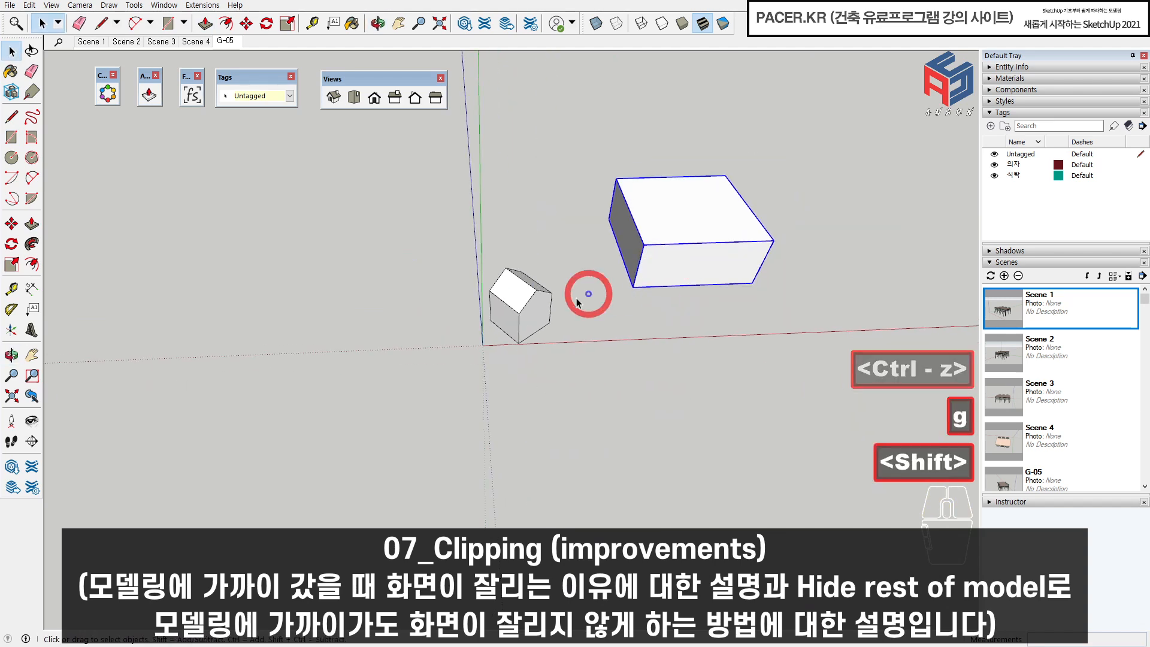
# - Open the house group for editing and toggle Hide Rest Of Model repeatedly, ending with the box hidden
pyautogui.scroll(2, 514, 305)
pyautogui.doubleClick(512, 305)
pyautogui.moveTo(512, 306); pyautogui.dragTo(535, 318, button='middle')
pyautogui.keyDown('shift'); pyautogui.moveTo(535, 318); pyautogui.dragTo(573, 328, button='middle'); pyautogui.keyUp('shift')
pyautogui.scroll(2, 538, 339)
pyautogui.press('`')
pyautogui.press('`')
pyautogui.press('`')
pyautogui.moveTo(660, 227); pyautogui.dragTo(741, 158, button='middle')
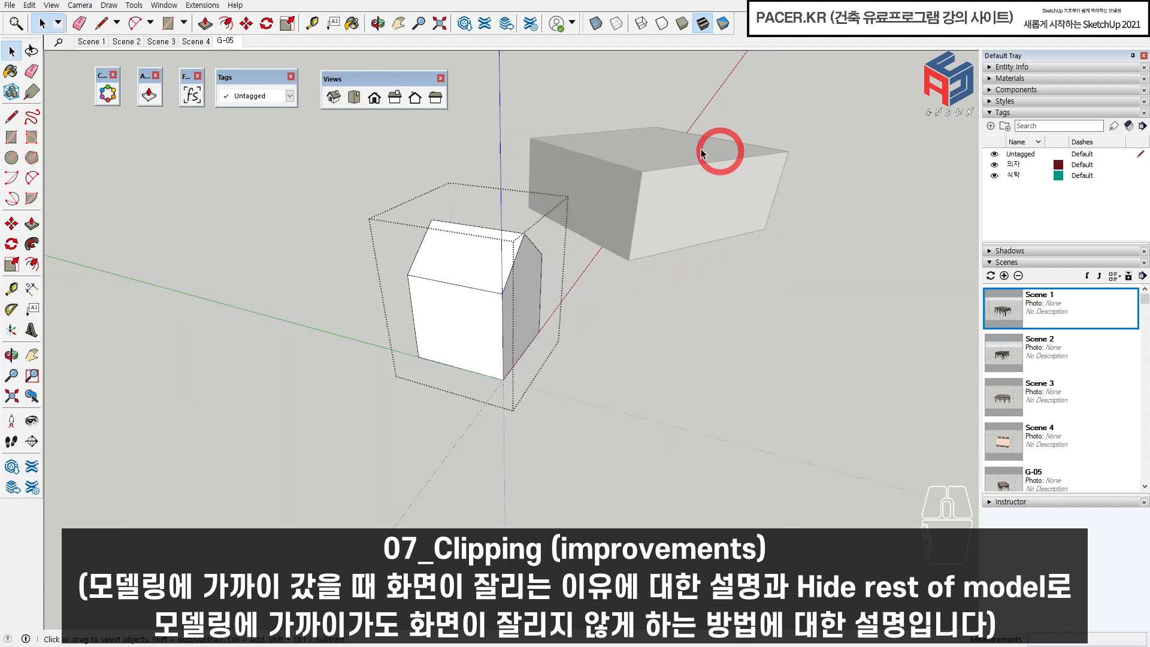
pyautogui.moveTo(535, 338); pyautogui.dragTo(668, 266, button='middle')
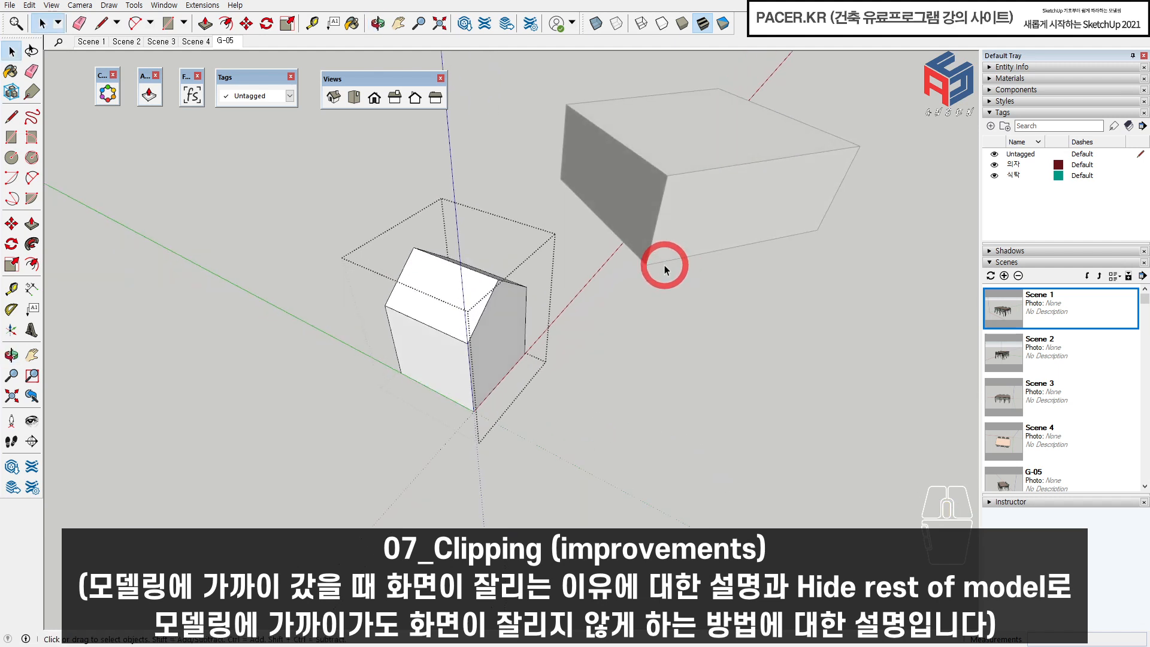
pyautogui.press('`')
pyautogui.scroll(2, 476, 345)
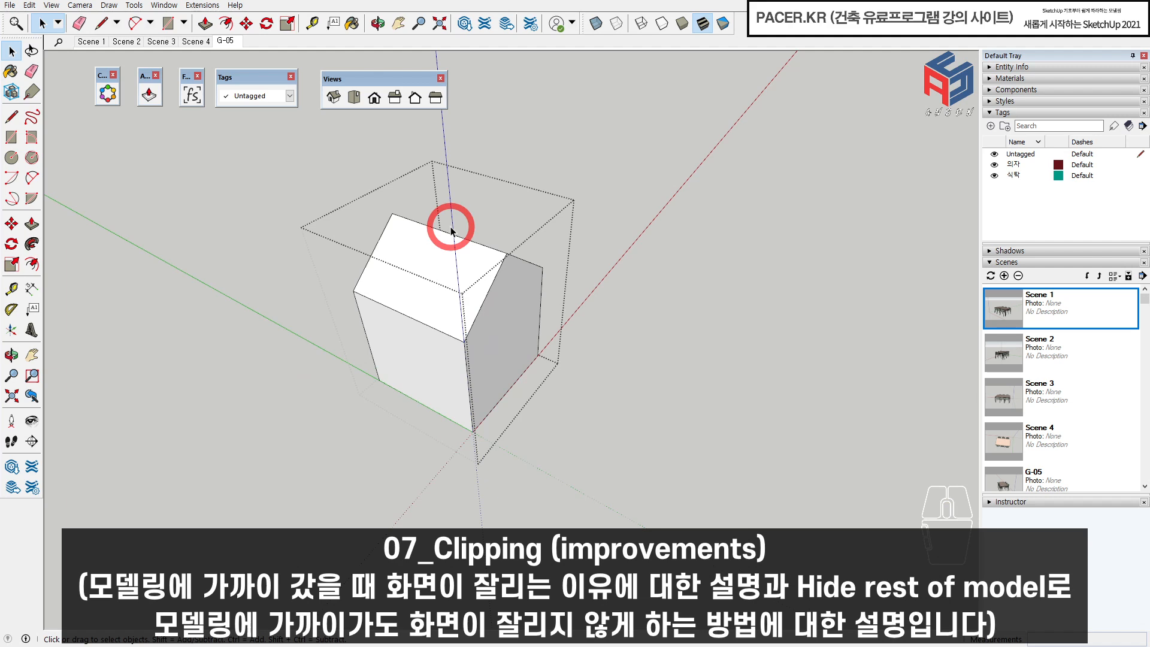
# - Draw a ground rectangle around the house inside its group and undo it
pyautogui.moveTo(451, 231); pyautogui.dragTo(179, 346, button='middle')
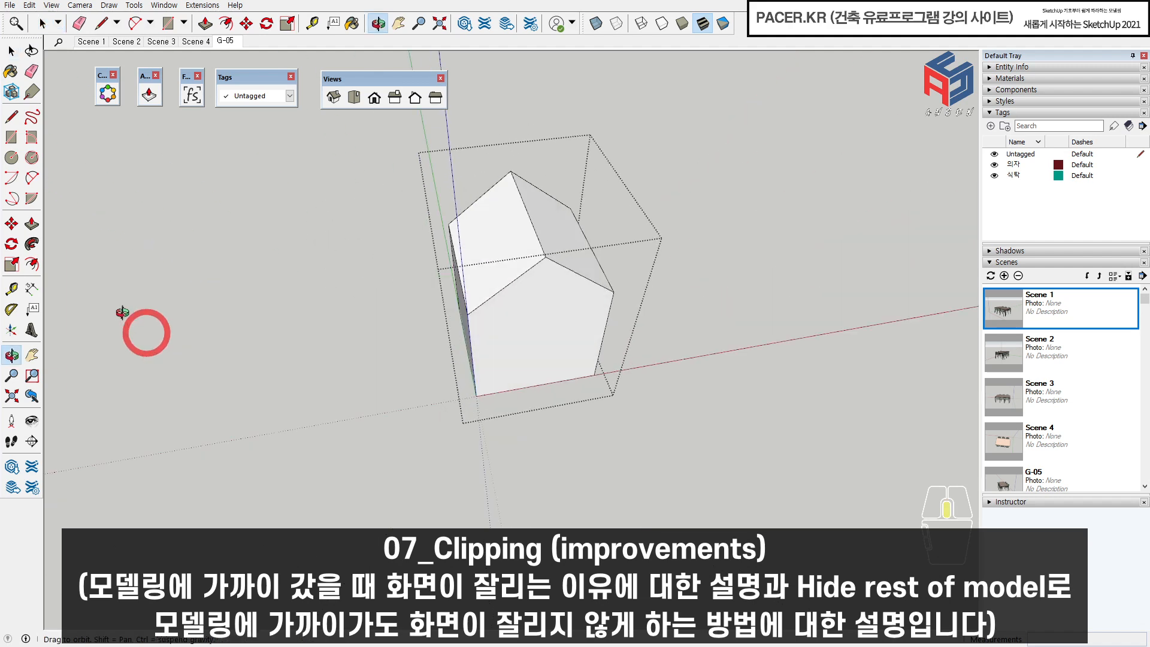
pyautogui.moveTo(523, 333); pyautogui.dragTo(350, 284, button='middle')
pyautogui.press('r')
pyautogui.click(336, 274)
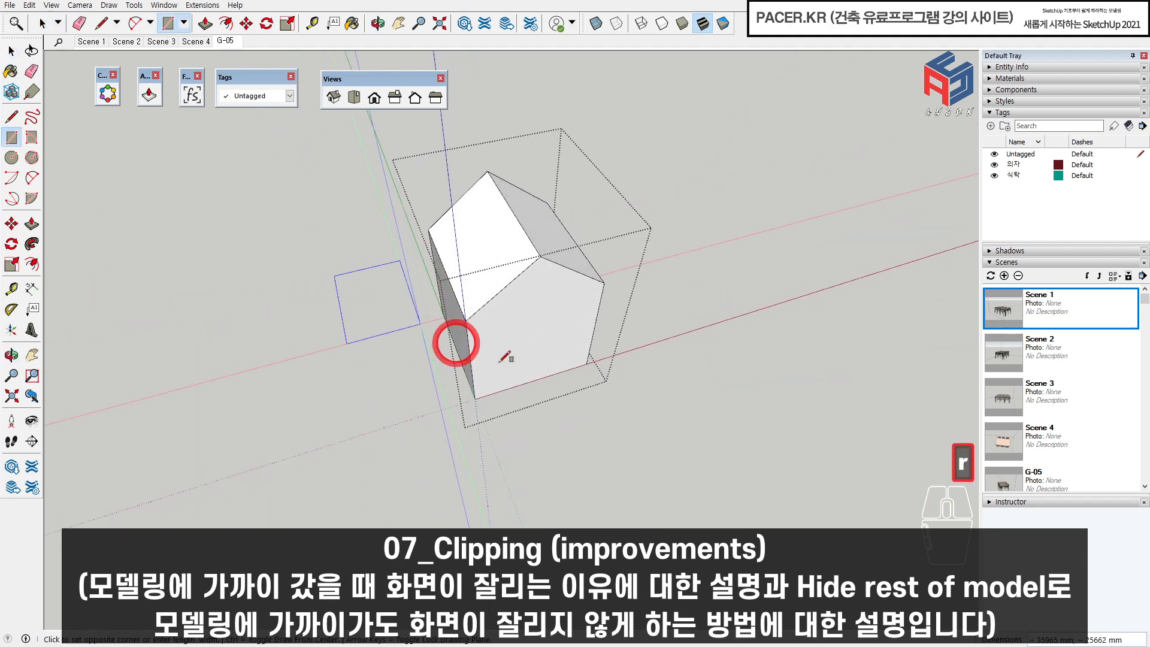
pyautogui.click(748, 410)
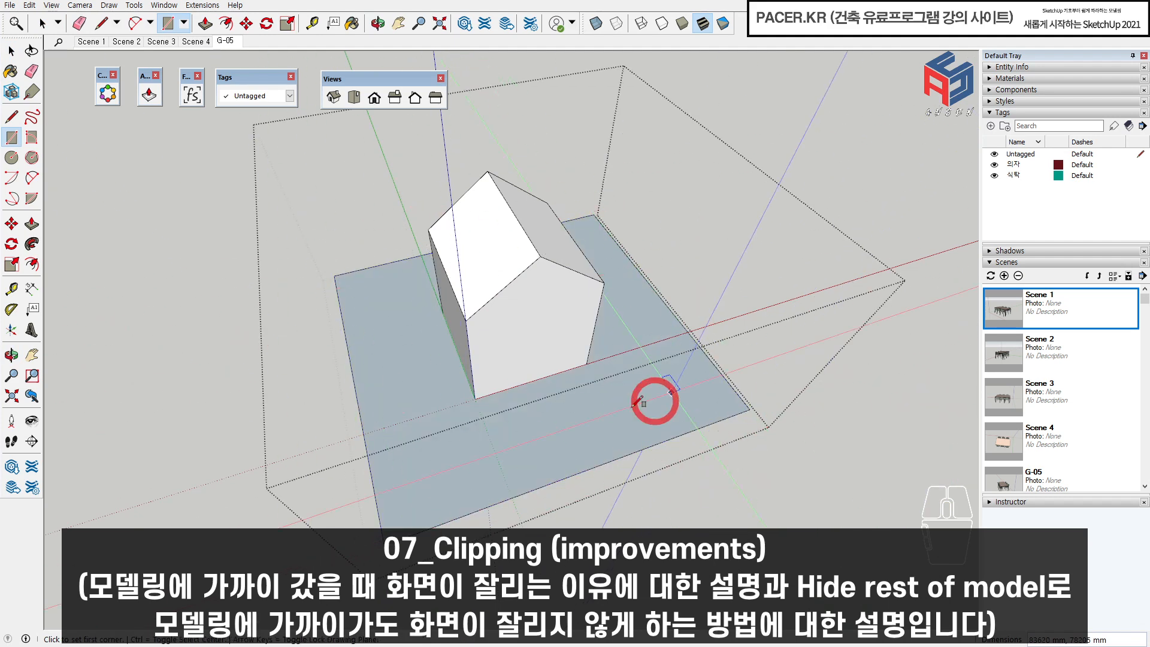
pyautogui.hotkey('ctrl', 'z')
# - Examine the house's roof edge up close with the box hidden, and leave the group
pyautogui.press('space')
pyautogui.scroll(10, 526, 288)
pyautogui.scroll(4, 561, 350)
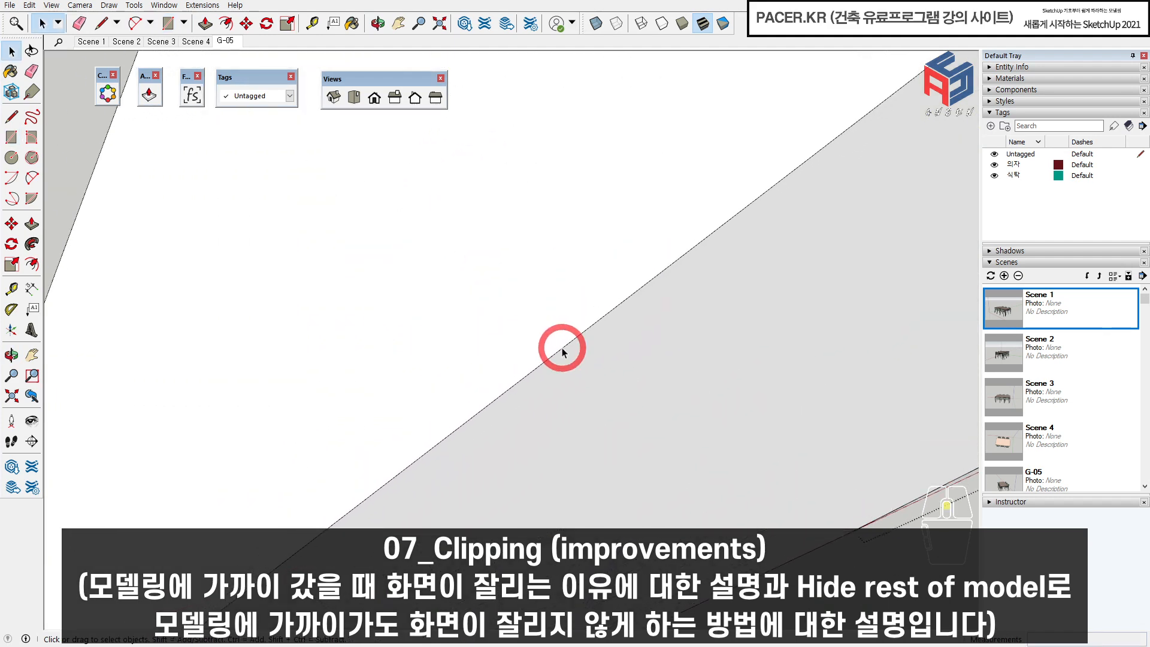
pyautogui.scroll(-4, 556, 340)
pyautogui.scroll(-7, 538, 339)
pyautogui.keyDown('shift'); pyautogui.moveTo(538, 340); pyautogui.dragTo(779, 312, button='middle'); pyautogui.keyUp('shift')
pyautogui.press('Escape')
pyautogui.scroll(-3, 673, 254)
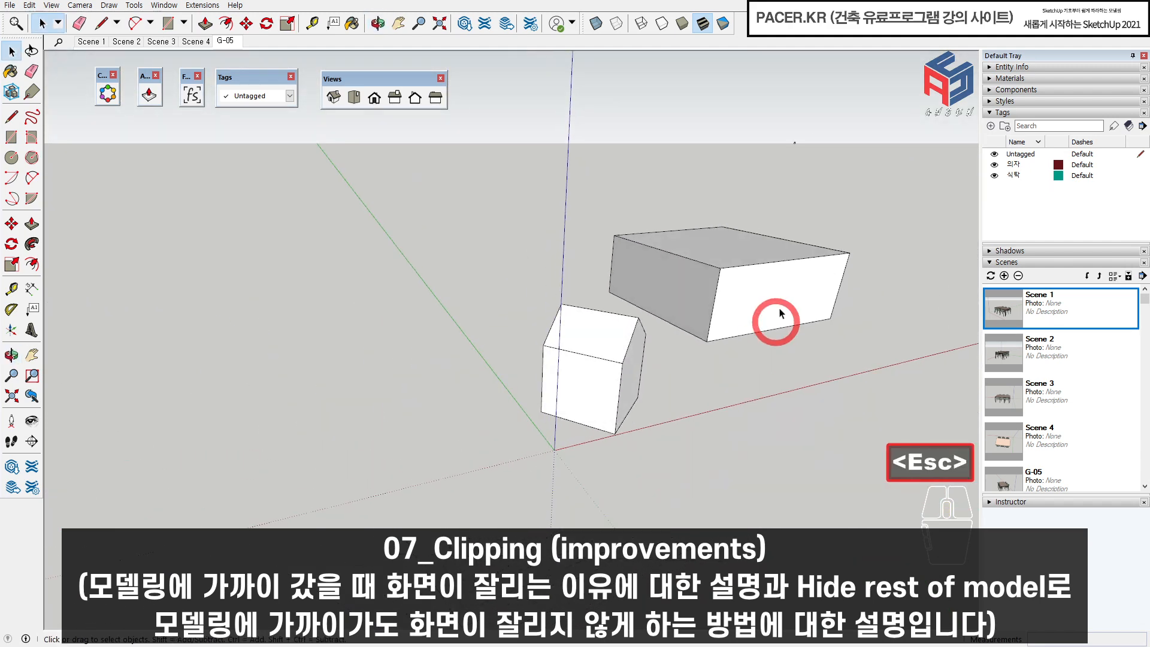
pyautogui.click(782, 311)
pyautogui.press('m')
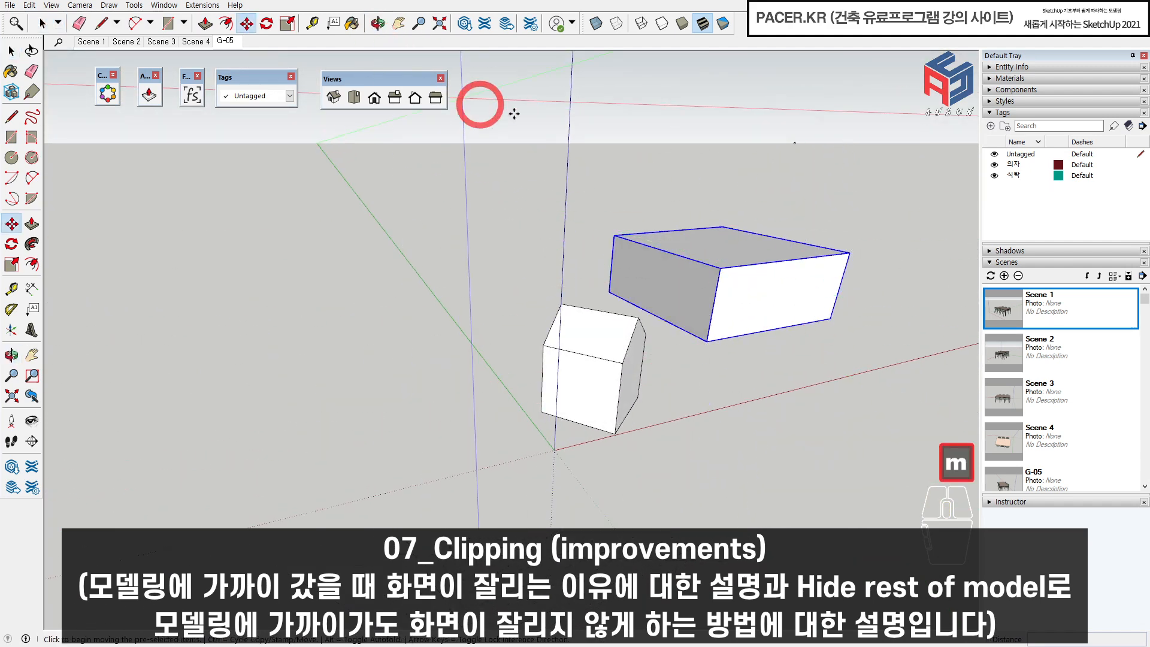
pyautogui.press('space')
# - Reopen the house group for editing, show the rest of the model, and hide it again
pyautogui.moveTo(680, 290); pyautogui.dragTo(533, 365, button='middle')
pyautogui.press('Escape')
pyautogui.doubleClick(582, 367)
pyautogui.keyDown('shift'); pyautogui.moveTo(533, 365); pyautogui.dragTo(493, 377, button='middle'); pyautogui.keyUp('shift')
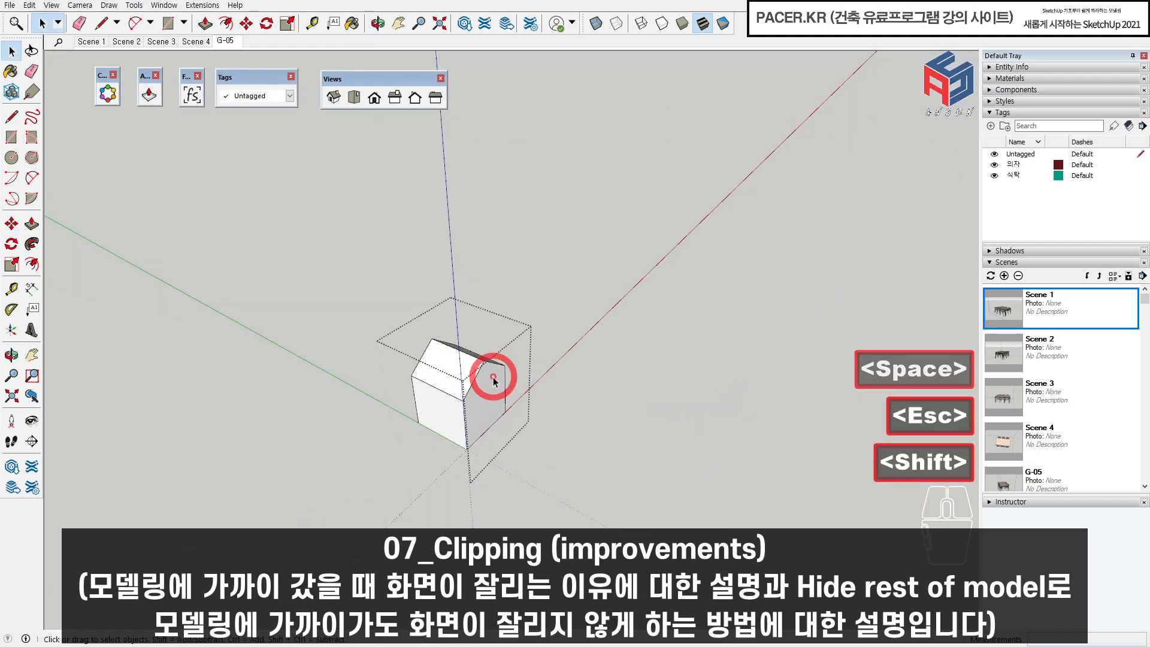
pyautogui.scroll(4, 506, 390)
pyautogui.press('`')
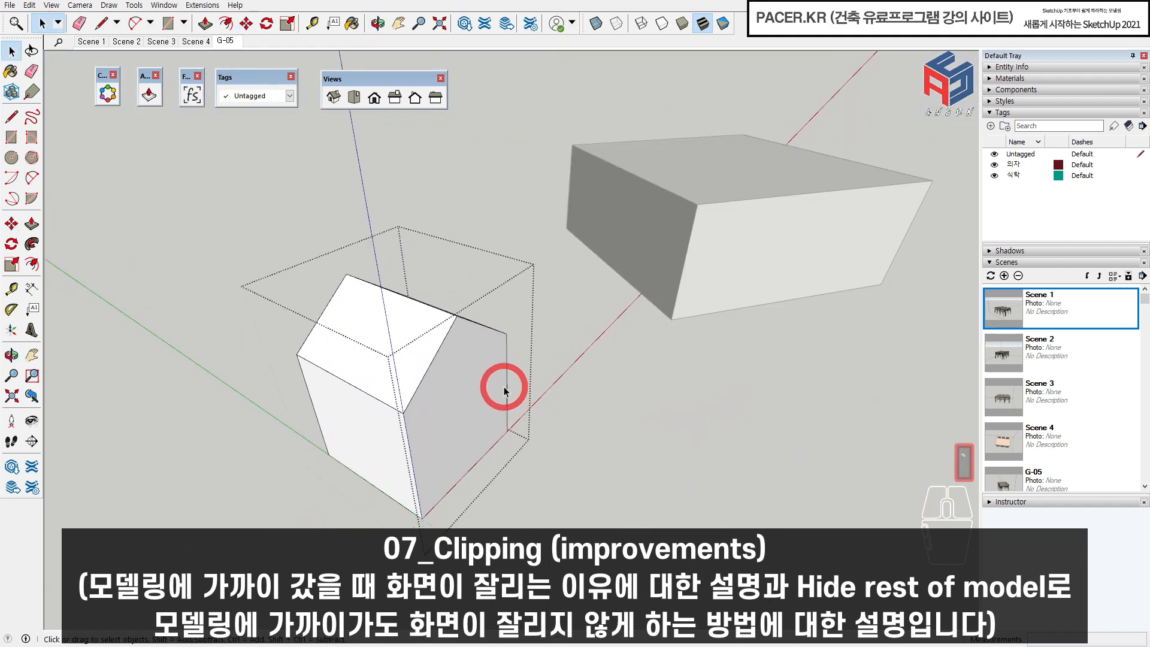
pyautogui.press('`')
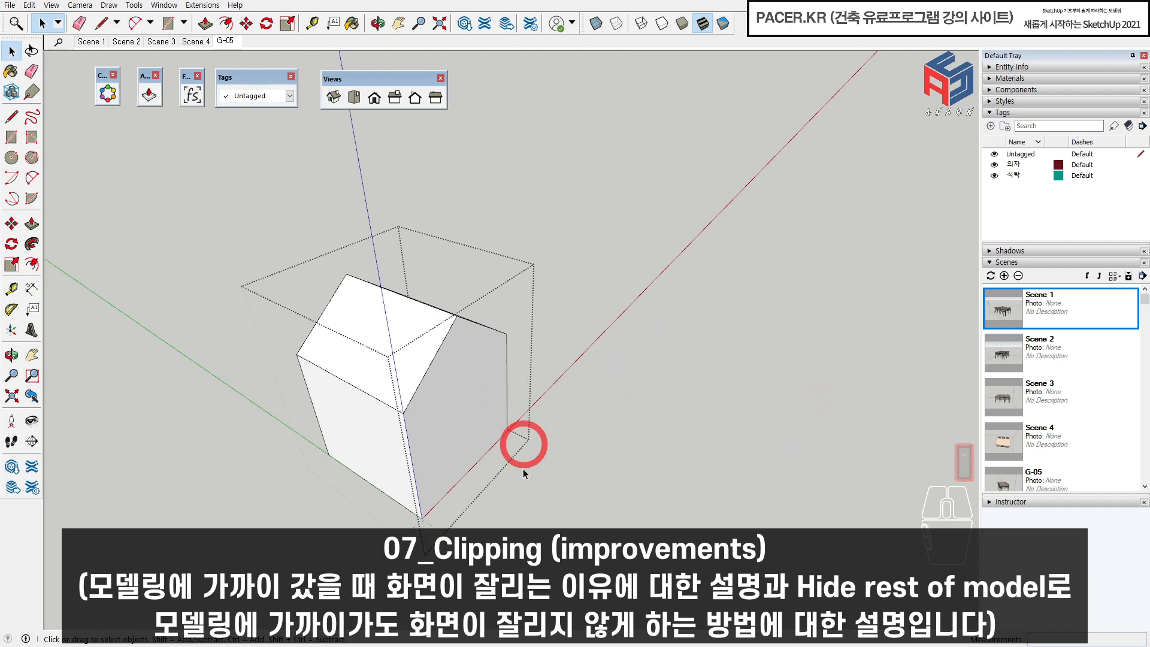
# - Examine the house's roof edge for clipping at close range with the box hidden, and leave the group
pyautogui.scroll(6, 439, 375)
pyautogui.scroll(5, 448, 366)
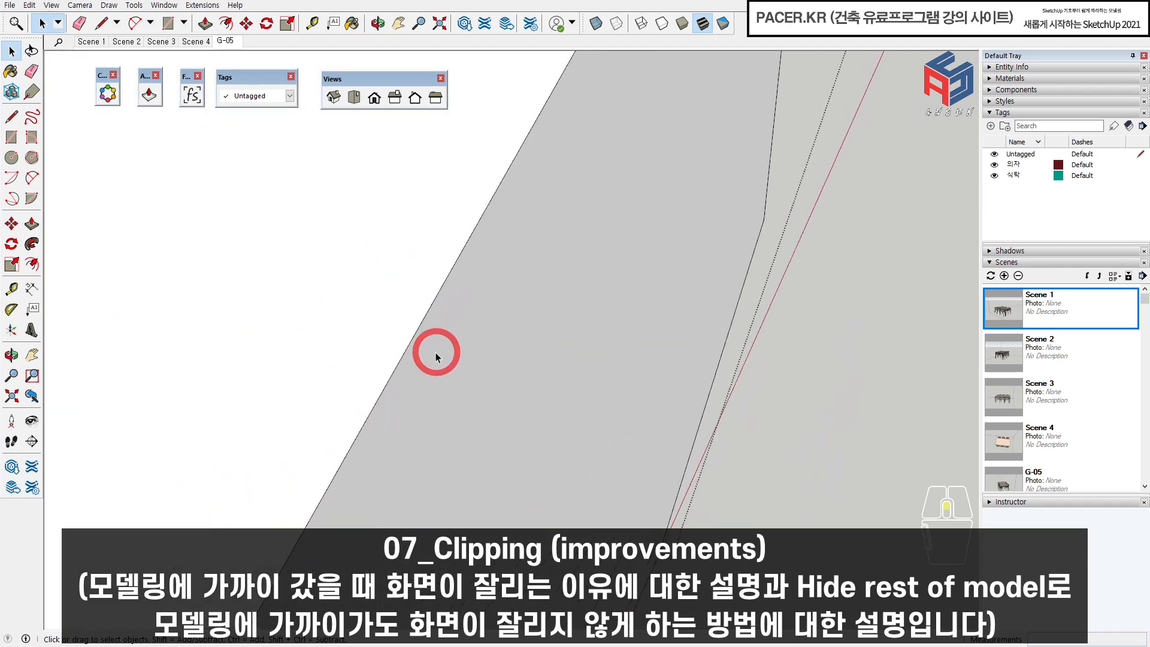
pyautogui.scroll(-12, 418, 364)
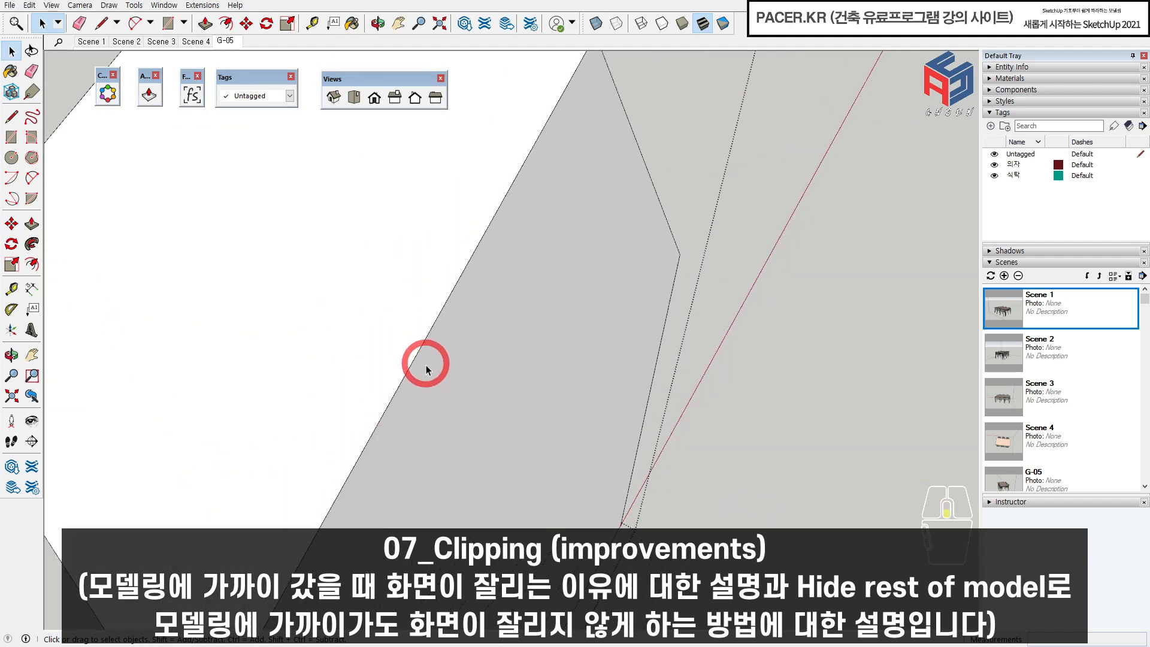
pyautogui.press('Escape')
pyautogui.press('Escape')
# - Delete the large box group beside the house
pyautogui.keyDown('shift'); pyautogui.moveTo(447, 379); pyautogui.dragTo(418, 441, button='middle'); pyautogui.keyUp('shift')
pyautogui.moveTo(744, 246); pyautogui.dragTo(612, 324)
pyautogui.press('Delete')
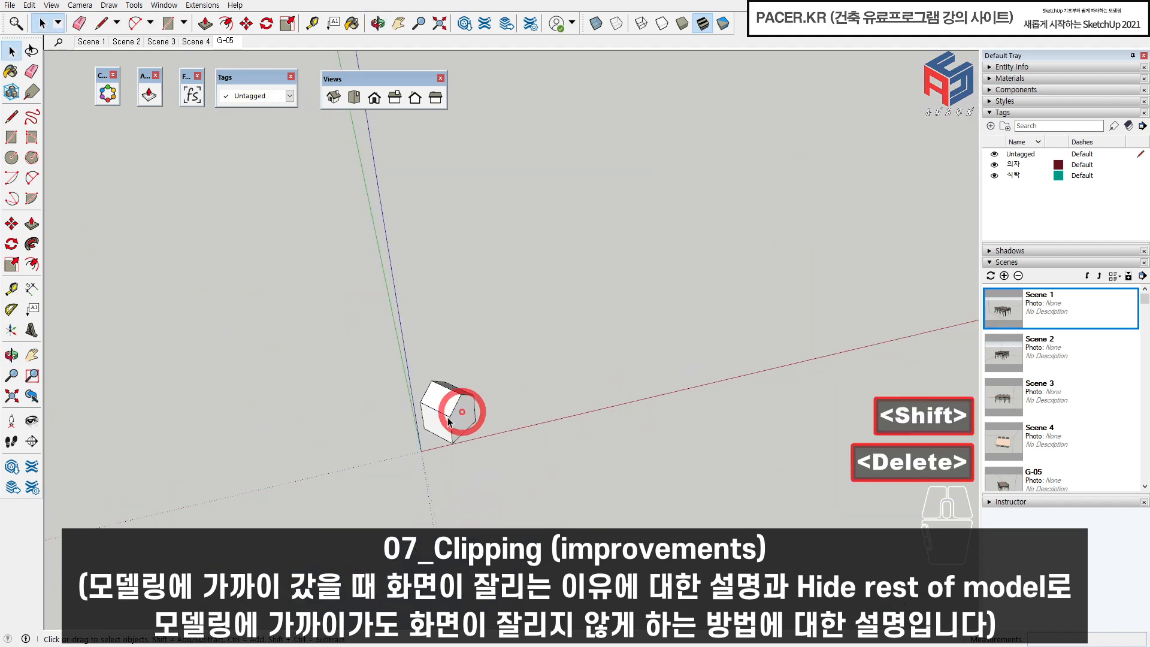
pyautogui.scroll(8, 457, 406)
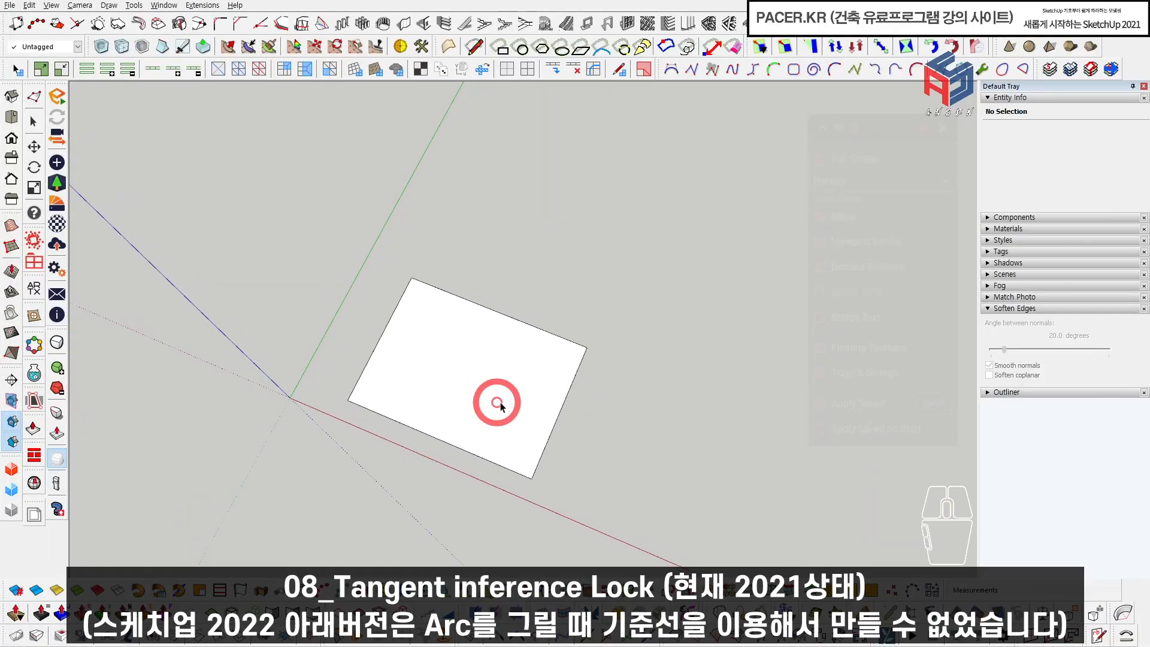
# - In SketchUp 2021, draw a 2-point arc outward from the rectangle's back corner nearest the green axis
pyautogui.scroll(-2, 489, 403)
pyautogui.scroll(2, 485, 346)
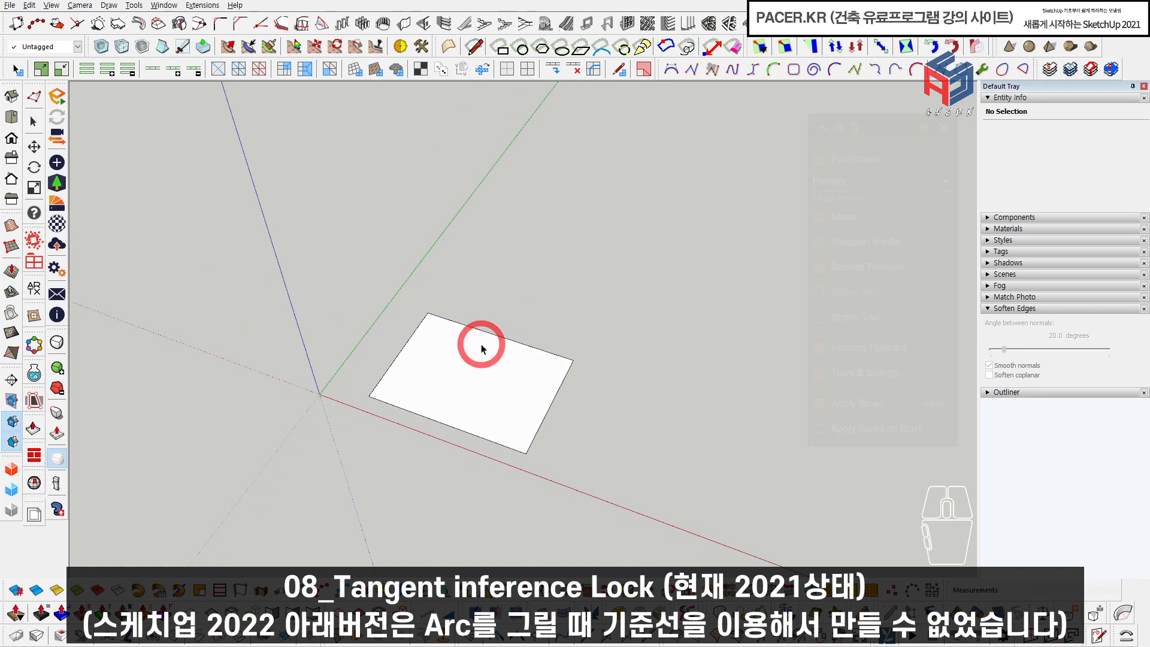
pyautogui.moveTo(482, 348); pyautogui.dragTo(509, 355, button='middle')
pyautogui.scroll(2, 451, 393)
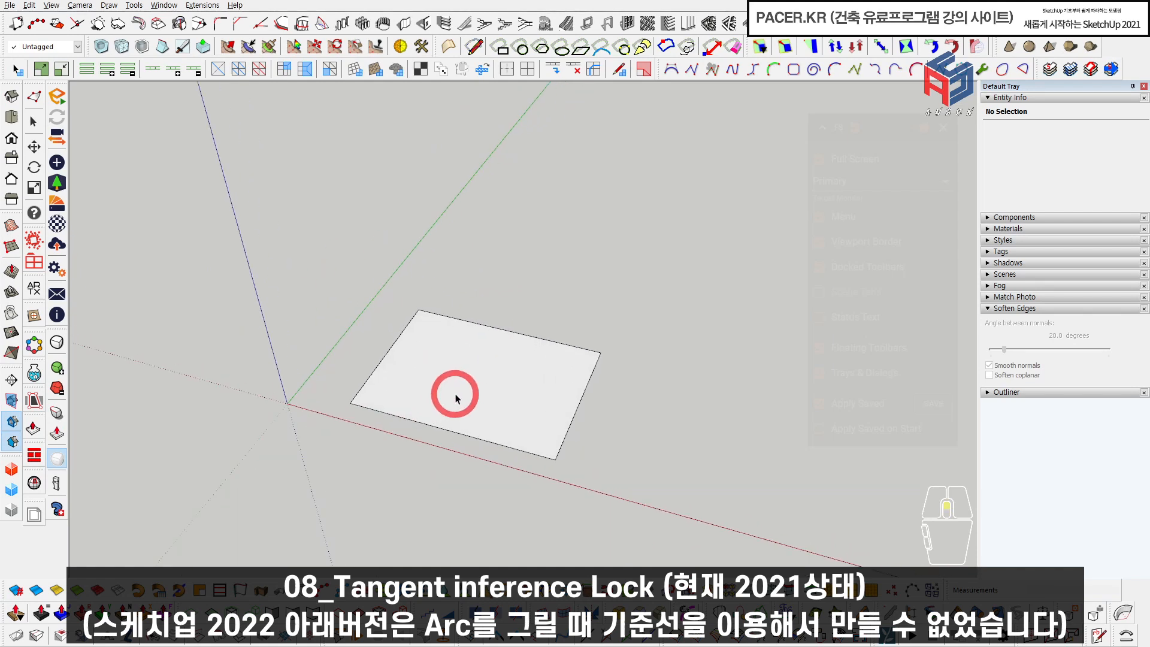
pyautogui.moveTo(429, 404); pyautogui.dragTo(416, 429, button='middle')
pyautogui.scroll(1, 421, 363)
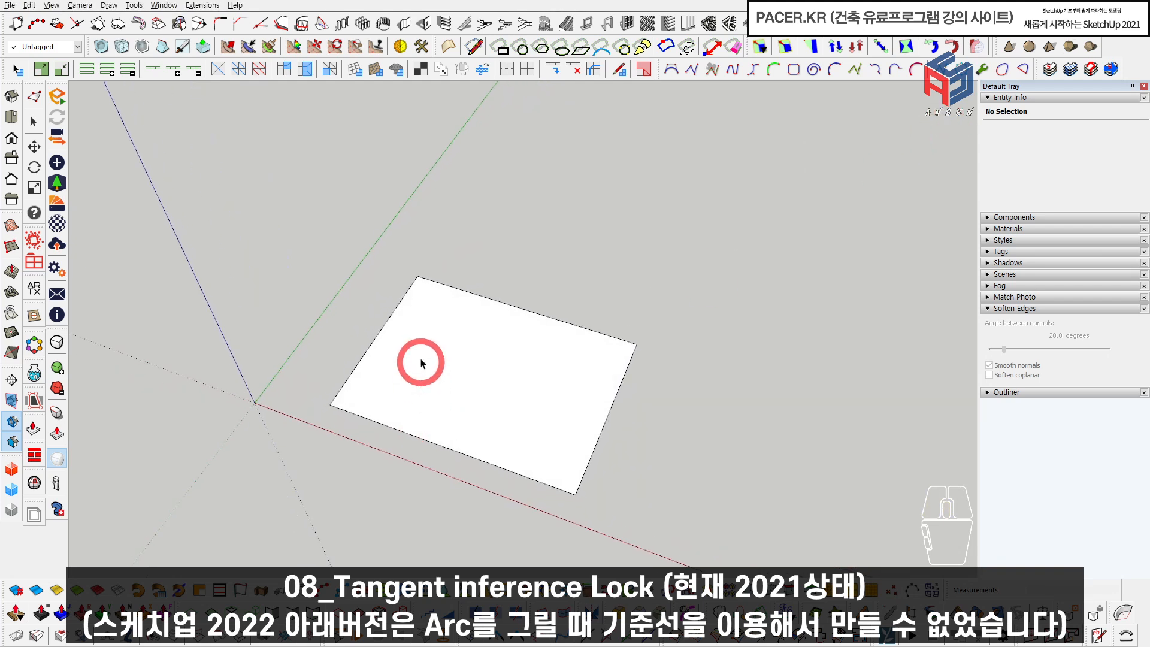
pyautogui.press('a')
pyautogui.click(418, 276)
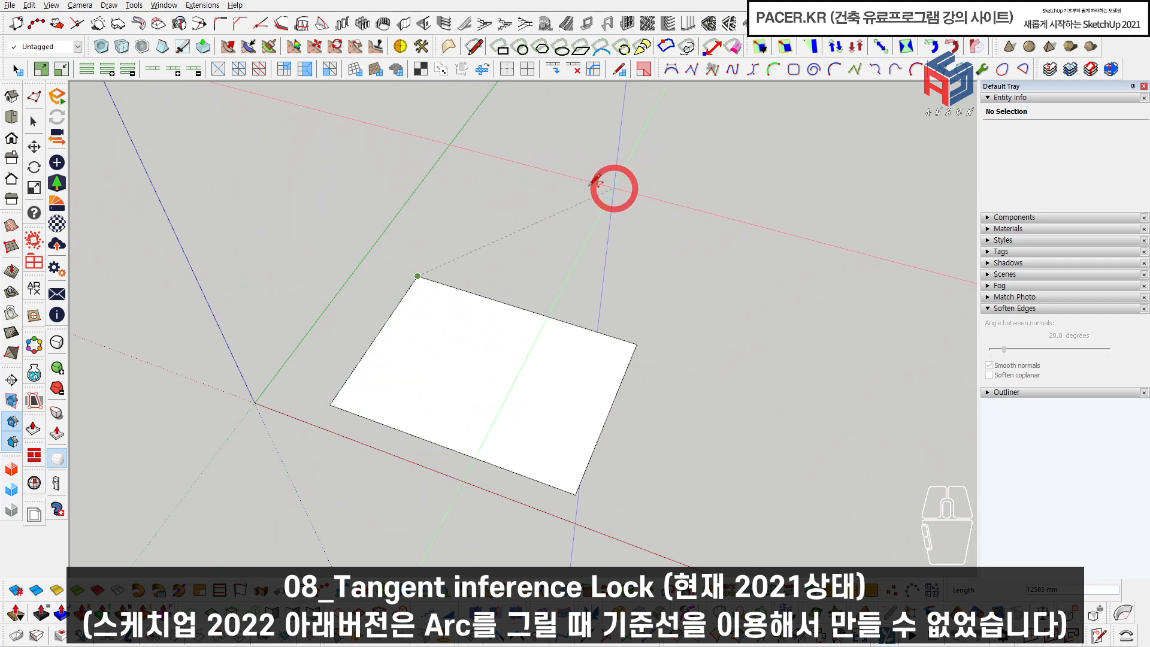
pyautogui.click(609, 186)
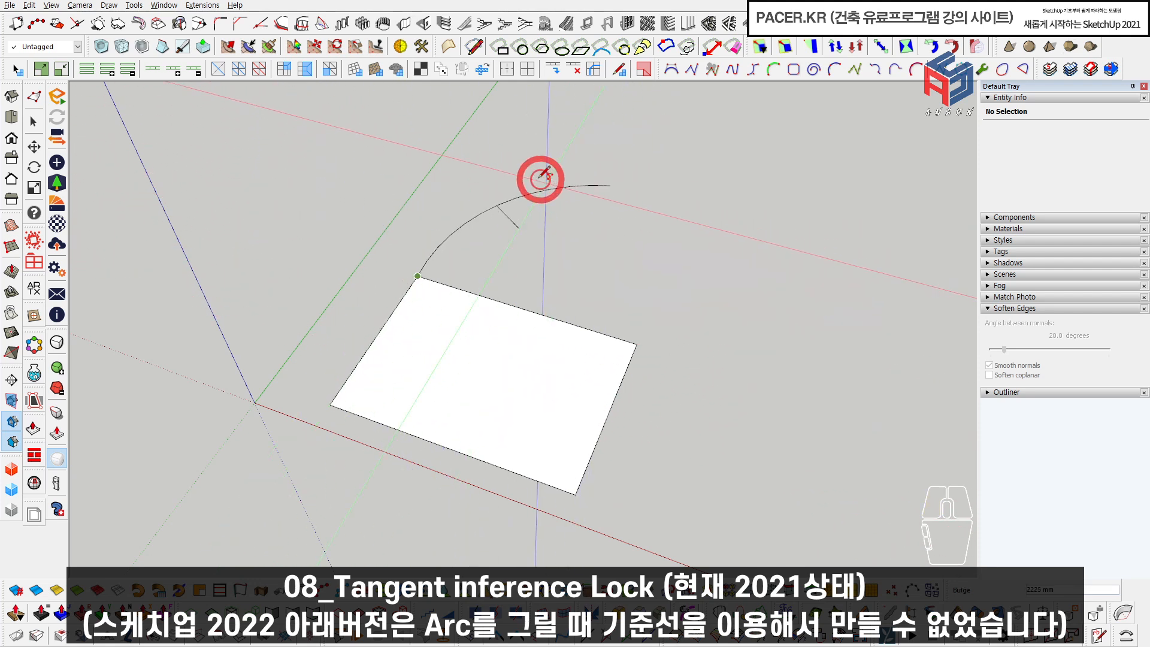
pyautogui.click(503, 213)
pyautogui.press('space')
pyautogui.scroll(-1, 529, 313)
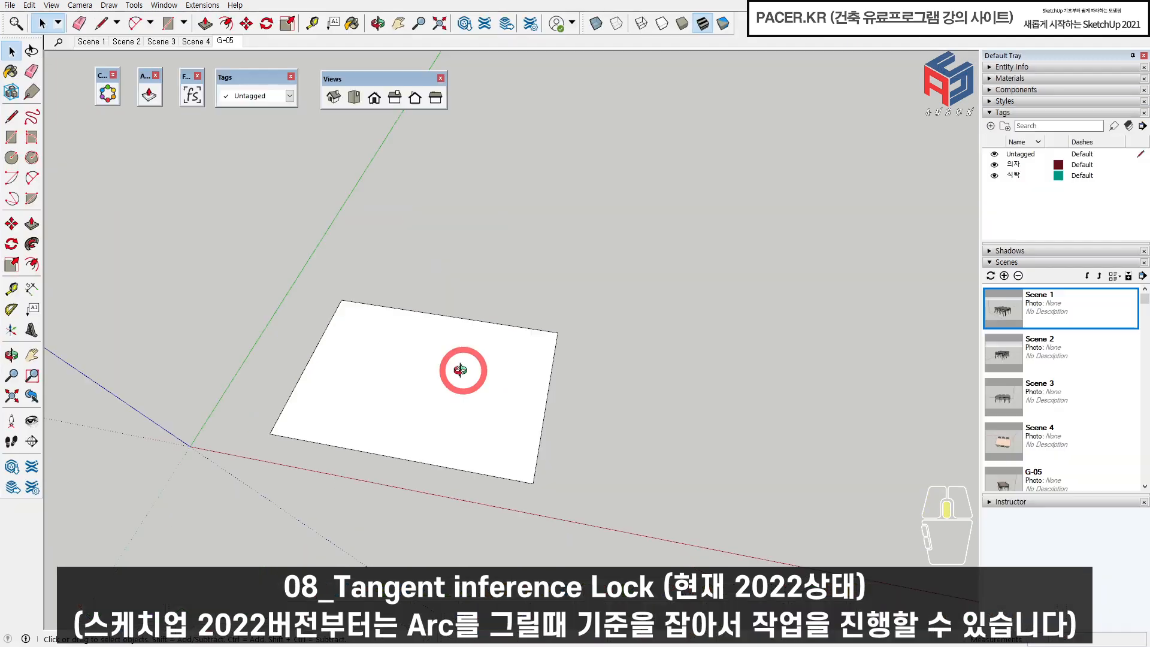
# - In SketchUp 2022, draw two arcs from the rectangle's back corners, tangent to its side edges and meeting at a common endpoint
pyautogui.moveTo(450, 369)
pyautogui.keyDown('shift'); pyautogui.mouseDown(button='middle')
pyautogui.moveTo(465, 393)
pyautogui.moveTo(434, 352)
pyautogui.moveTo(446, 406)
pyautogui.moveTo(450, 376)
pyautogui.mouseUp(button='middle'); pyautogui.keyUp('shift')
pyautogui.press('a')
pyautogui.moveTo(390, 329); pyautogui.dragTo(379, 336, button='middle')
pyautogui.click(382, 324)
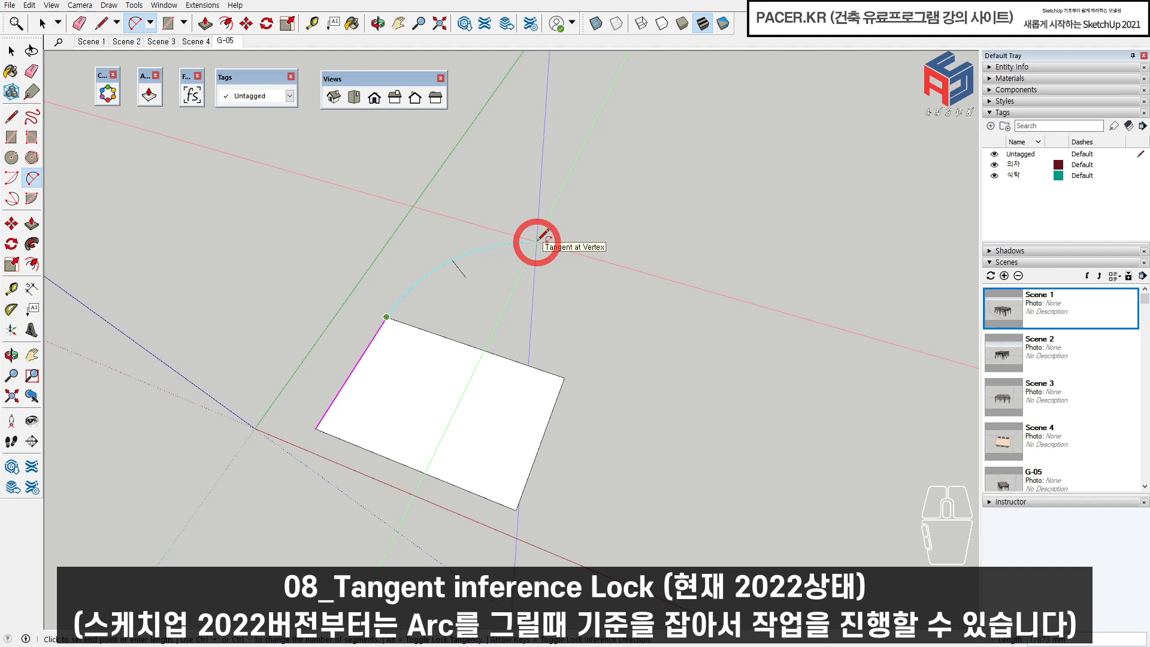
pyautogui.click(537, 238)
pyautogui.click(564, 377)
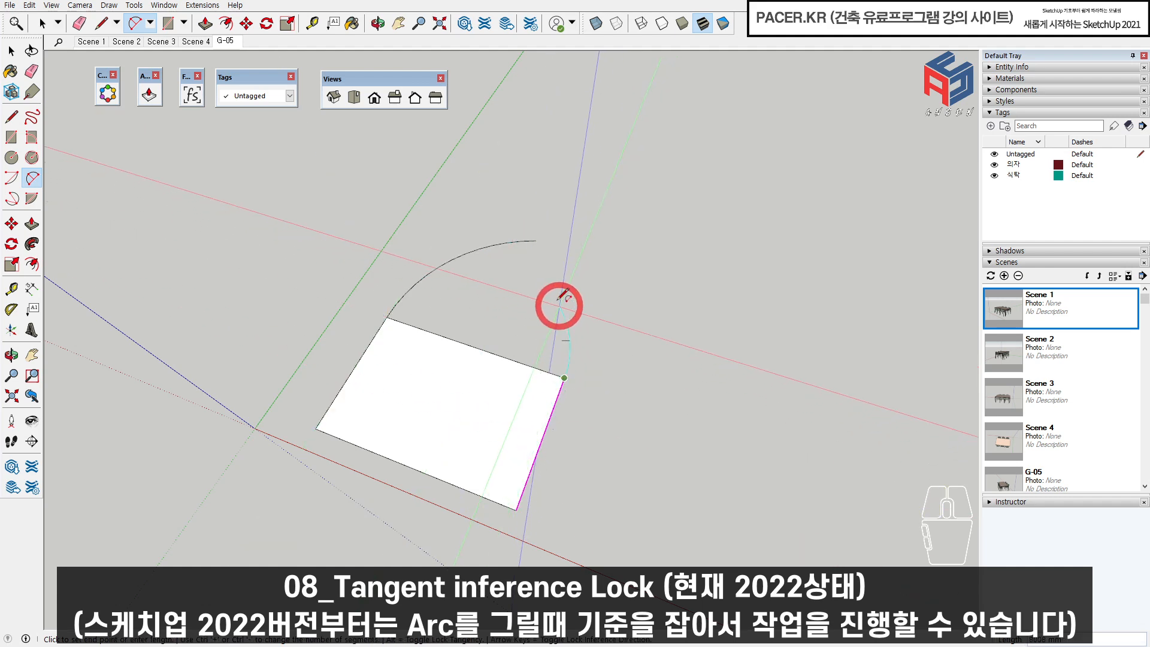
pyautogui.click(537, 242)
pyautogui.press('space')
# - Erase the edge between the rectangle and the arcs, and push/pull the merged face up into a solid
pyautogui.press('e')
pyautogui.press('space')
pyautogui.moveTo(501, 354)
pyautogui.mouseDown(button='middle')
pyautogui.moveTo(496, 372)
pyautogui.moveTo(521, 356)
pyautogui.mouseUp(button='middle')
pyautogui.press('p')
pyautogui.moveTo(521, 356); pyautogui.dragTo(514, 308)
pyautogui.press('space')
pyautogui.moveTo(513, 308); pyautogui.dragTo(504, 382, button='middle')
pyautogui.click(414, 339)
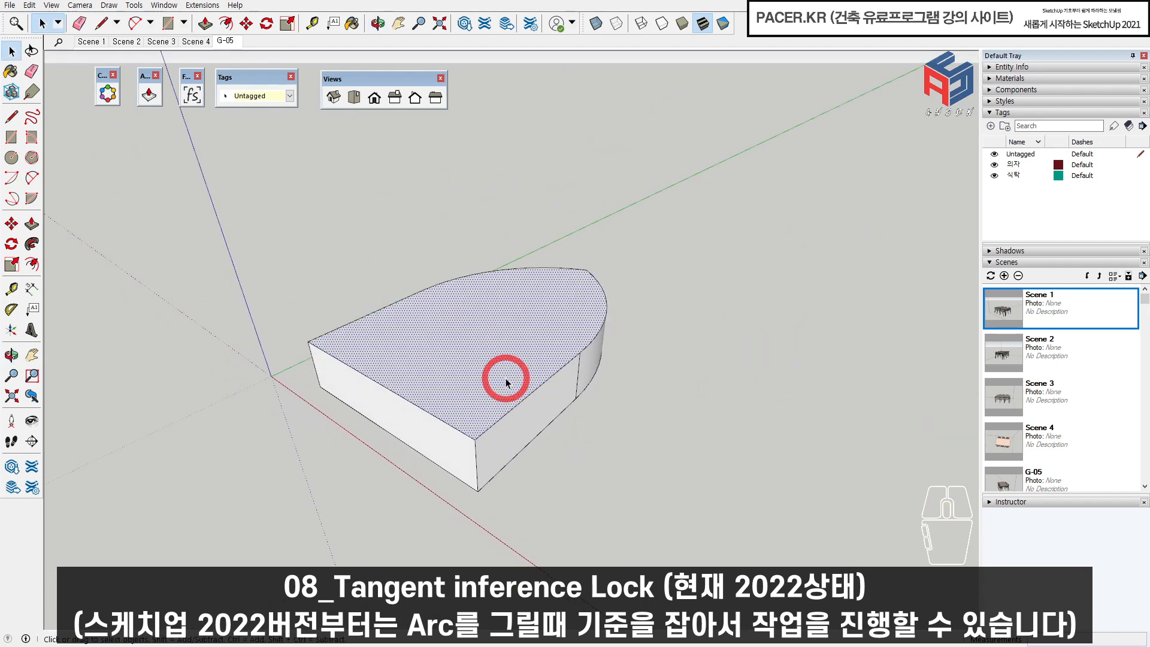
# - Undo the extrusion, the edge erasure and the arc drawing
pyautogui.hotkey('ctrl', 'z')
pyautogui.hotkey('ctrl', 'z')
pyautogui.hotkey('ctrl', 'z')
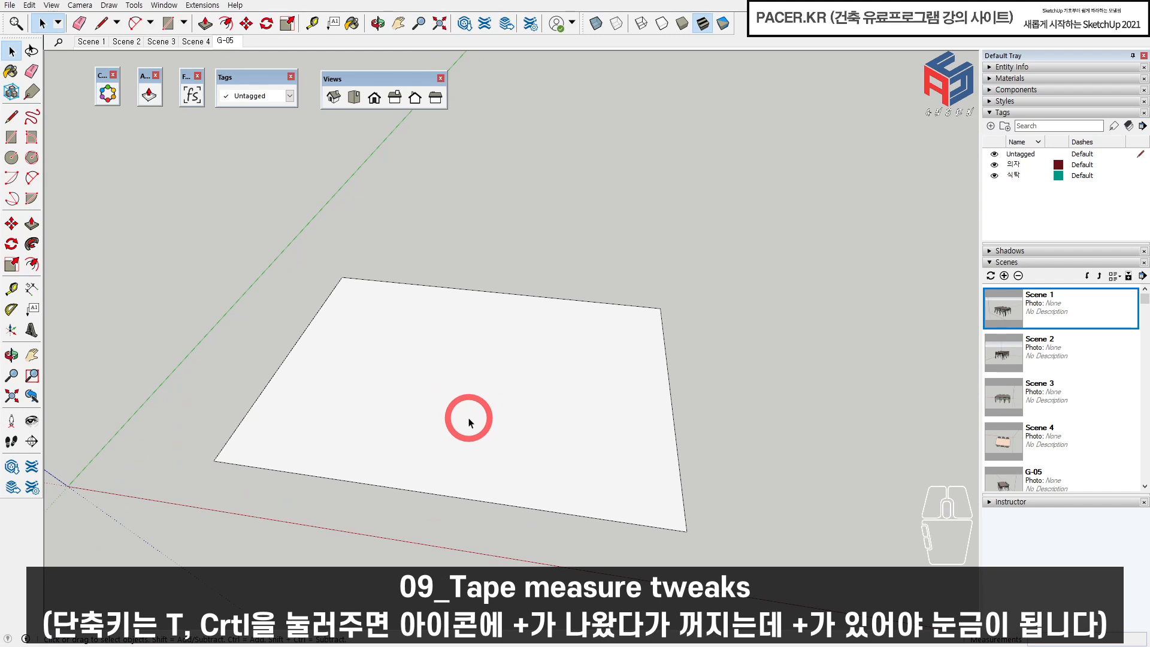
# - With guide creation turned on in Tape Measure, place a guide about 8945 mm from the rectangle's front edge, parallel to it
pyautogui.moveTo(462, 423); pyautogui.dragTo(377, 448, button='middle')
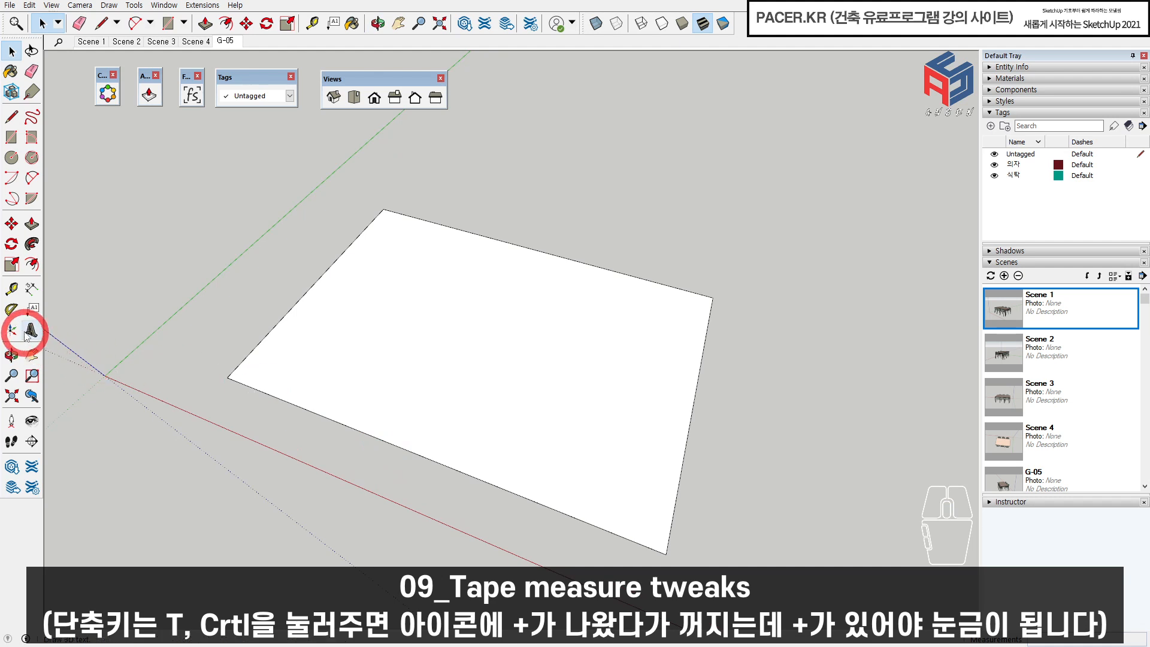
pyautogui.click(12, 289)
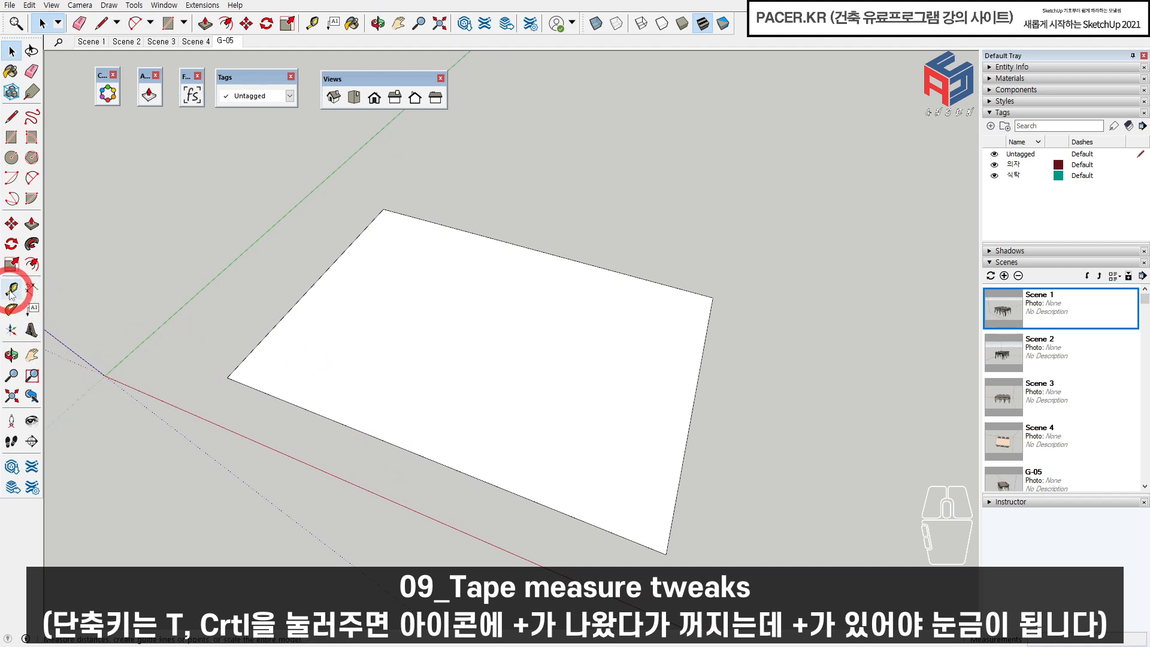
pyautogui.press('space')
pyautogui.press('t')
pyautogui.press('space')
pyautogui.press('t')
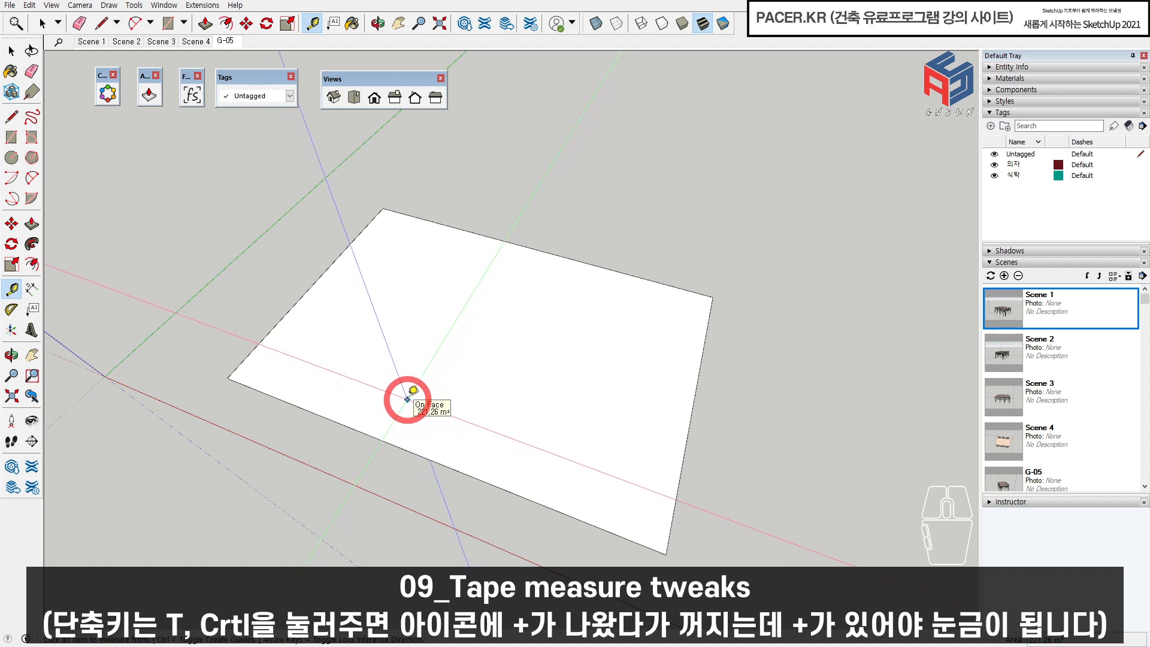
pyautogui.press('ctrl')
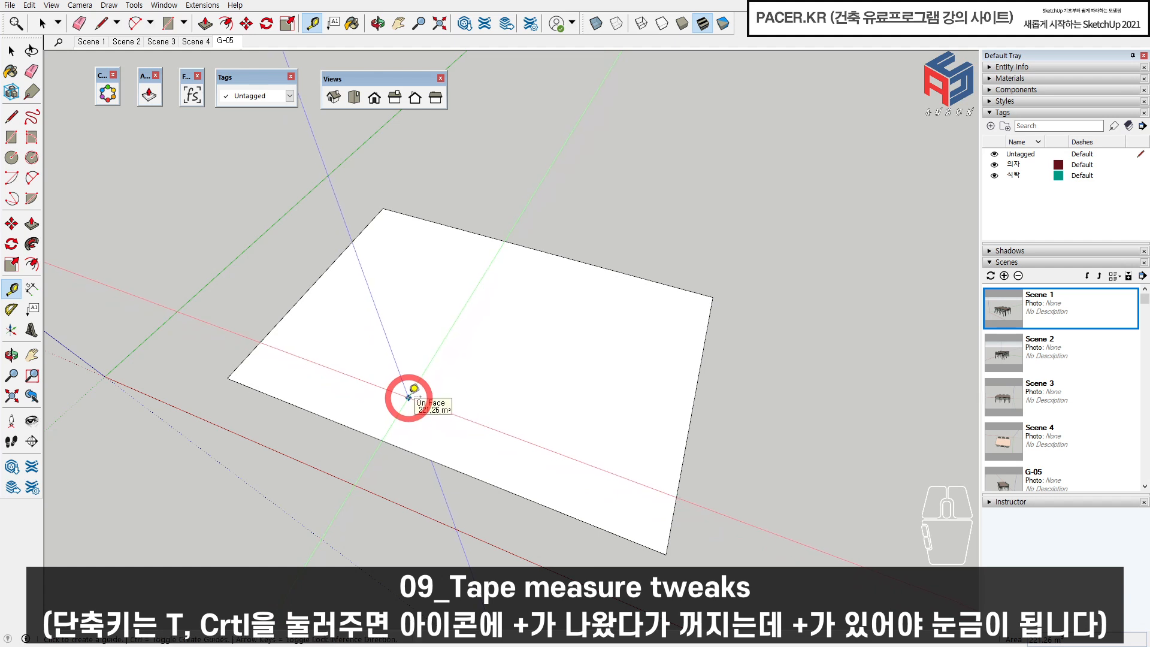
pyautogui.scroll(-1, 411, 413)
pyautogui.click(408, 446)
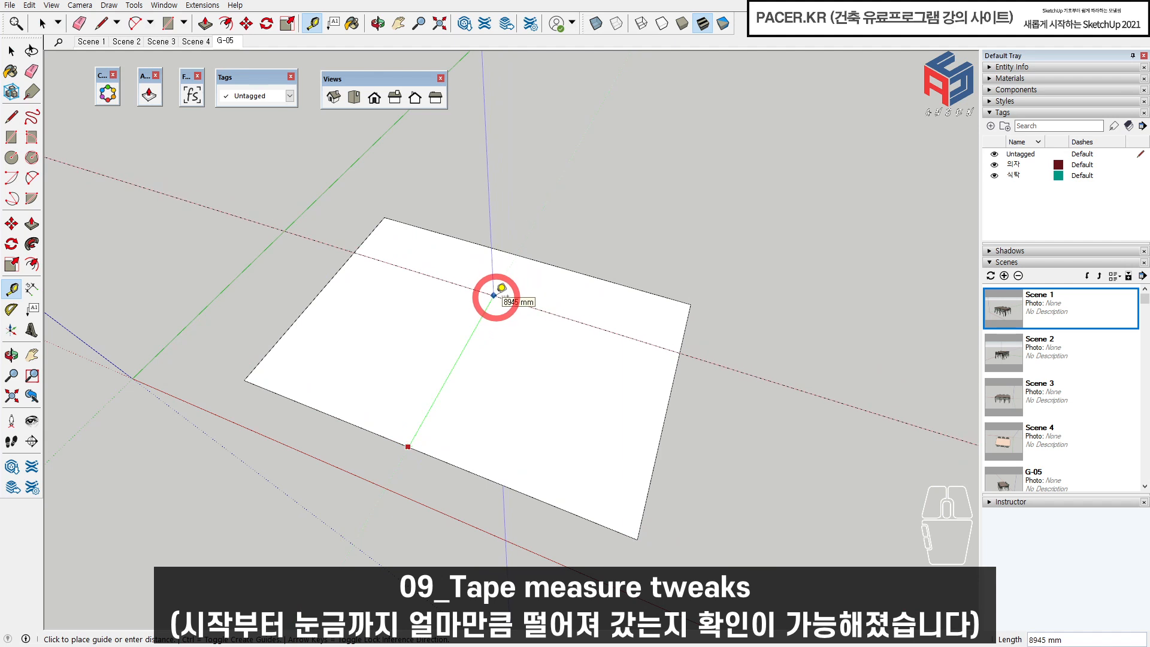
pyautogui.click(495, 295)
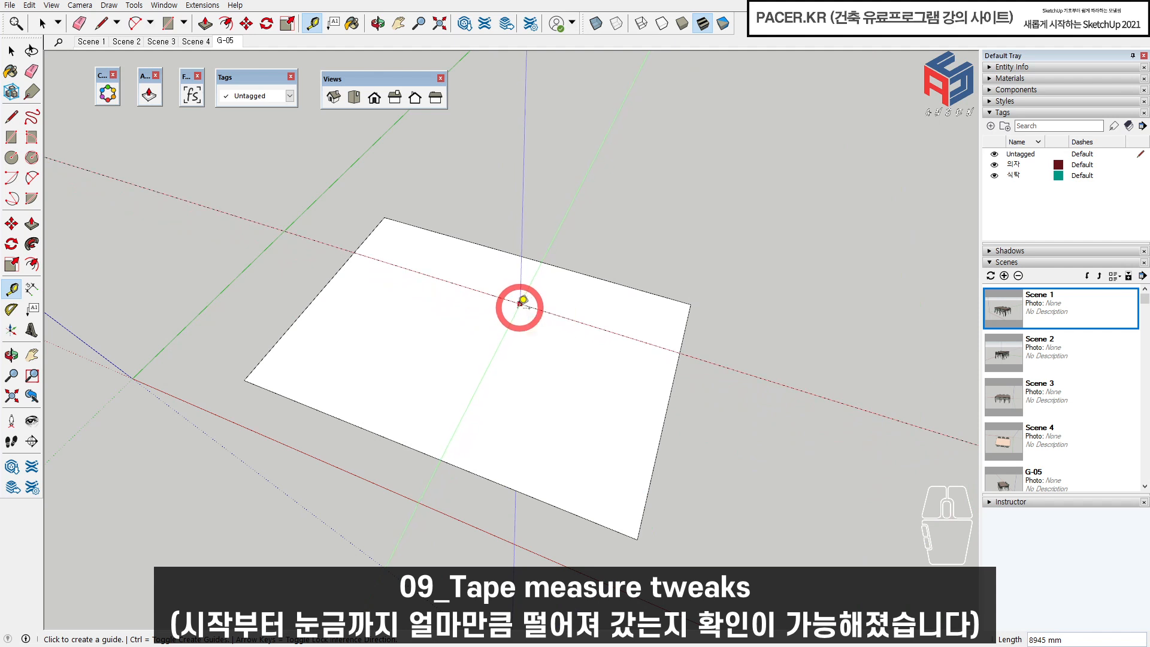
# - Place a Tape Measure guide about 2851 mm from the rectangle's front edge, parallel to it
pyautogui.click(392, 440)
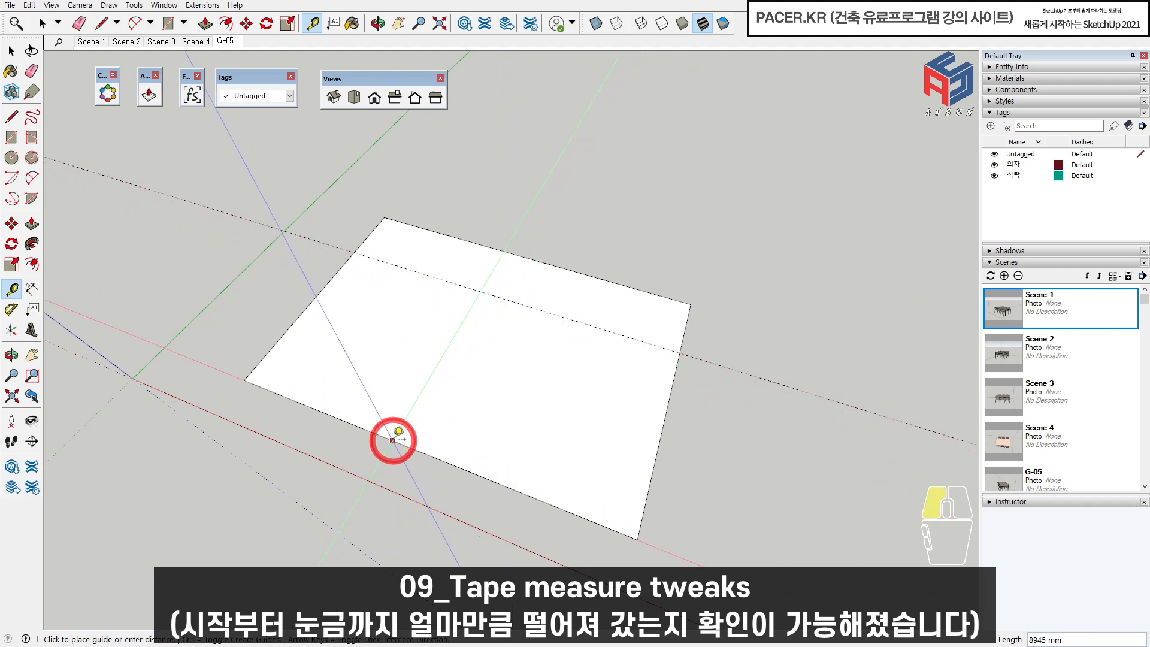
pyautogui.click(425, 384)
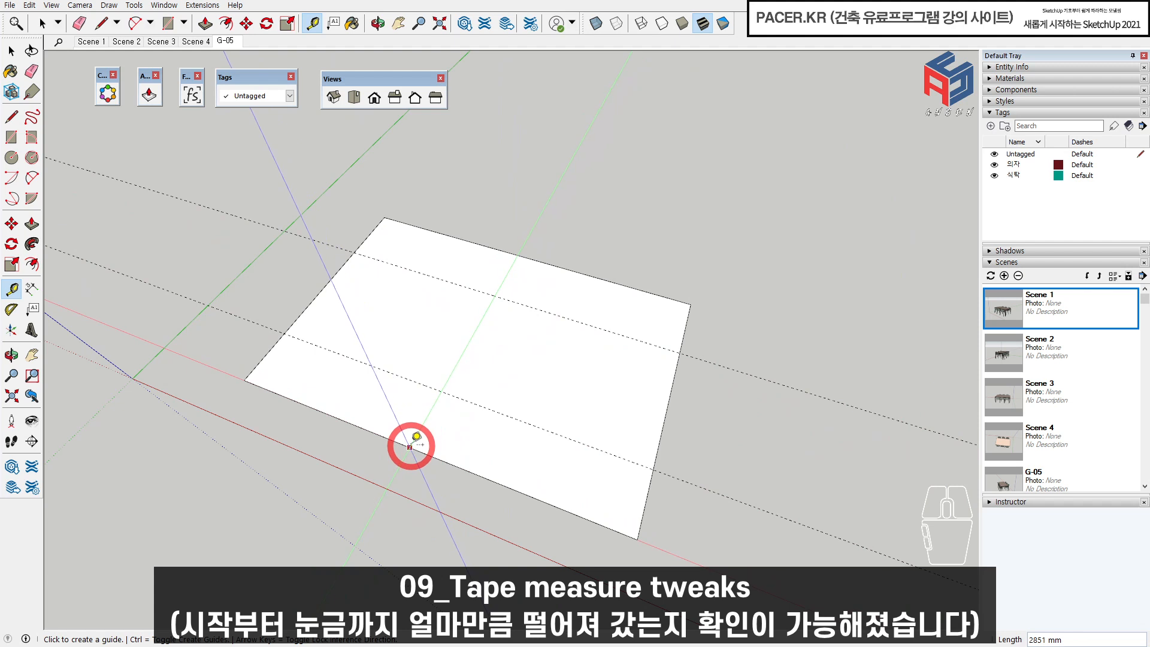
pyautogui.hotkey('ctrl', 'z')
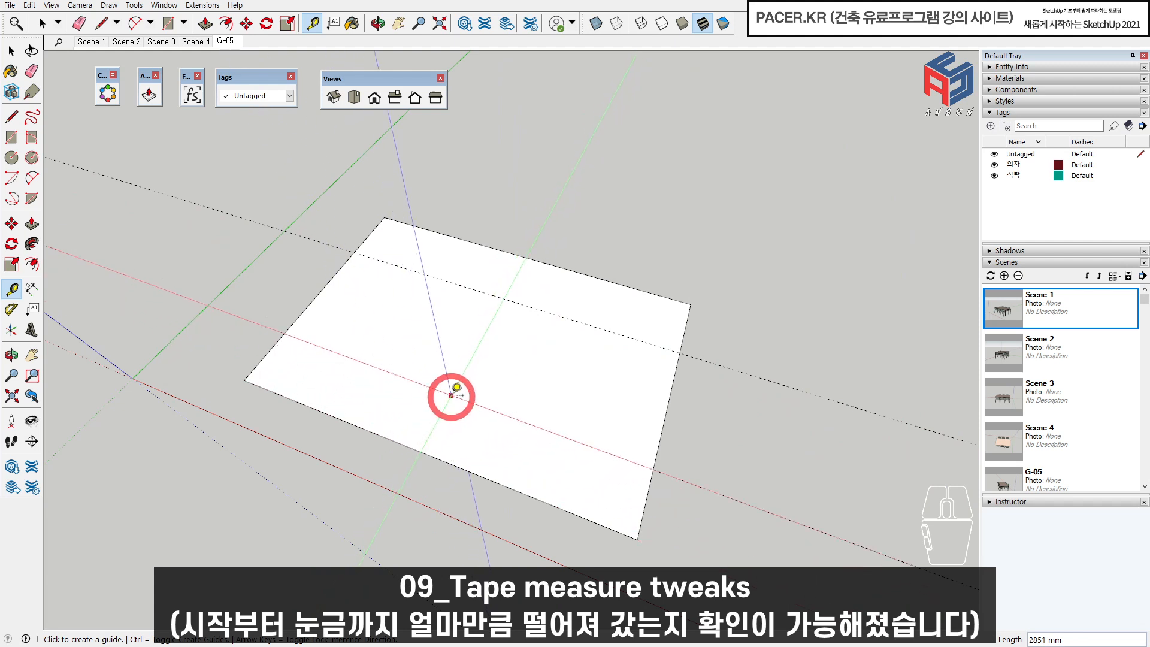
# - Place two guides across the rectangle parallel to its left side edge, the second offset by about 6806 mm
pyautogui.click(342, 266)
pyautogui.click(421, 303)
pyautogui.click(527, 342)
pyautogui.click(450, 251)
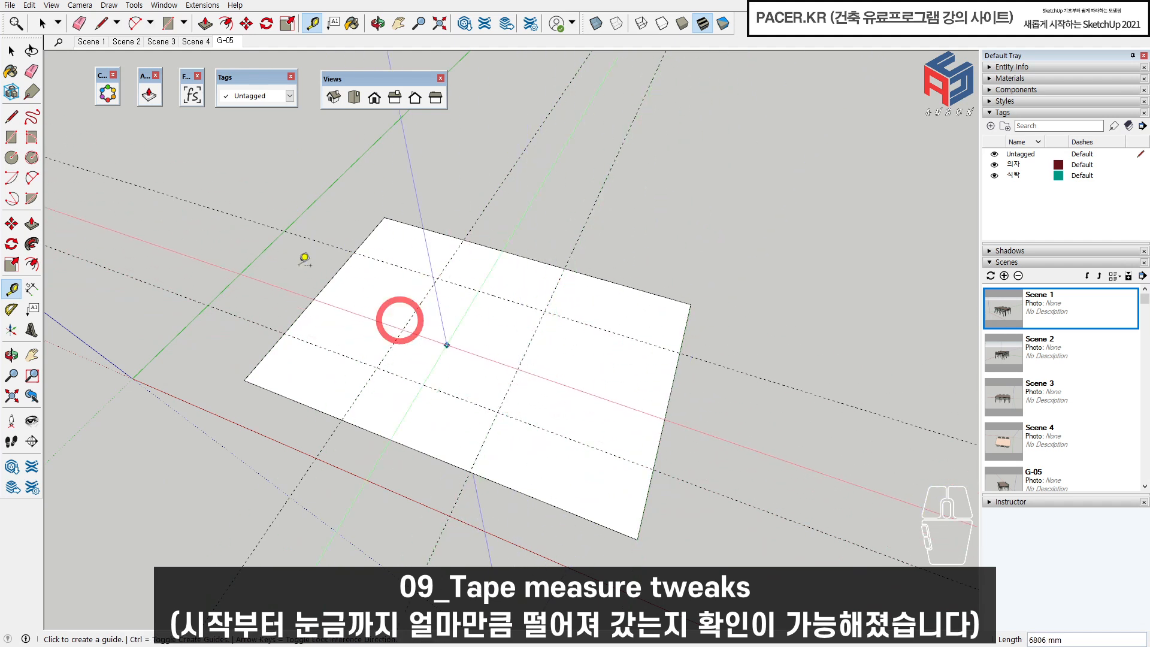
# - Turn off the display of guides, and bring all of them back by activating the Tape Measure tool
pyautogui.click(51, 5)
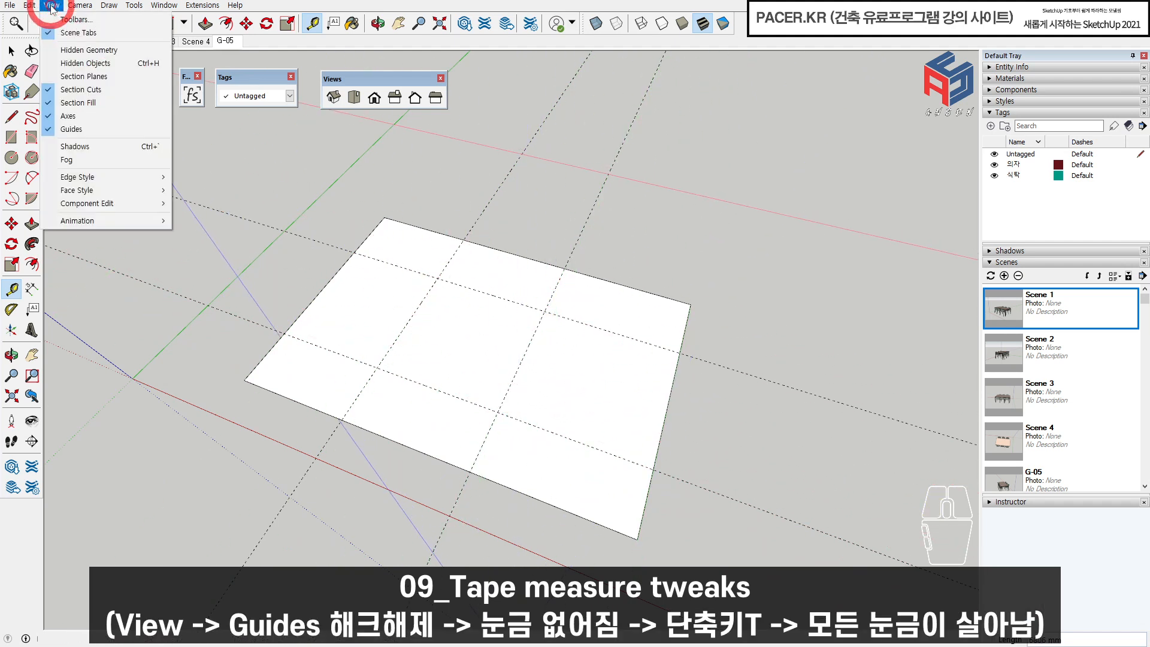
pyautogui.click(80, 130)
pyautogui.click(335, 274)
pyautogui.press('t')
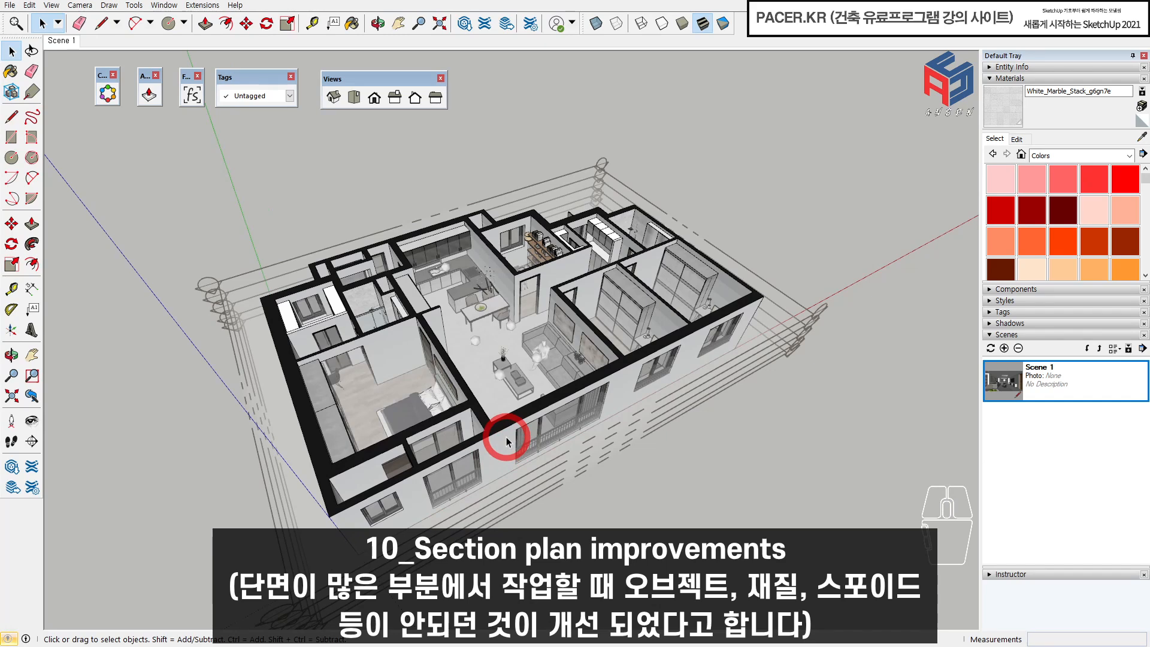
# - Inspect the sectioned apartment model from several angles and try selecting objects around the kitchen and dining area
pyautogui.moveTo(535, 427); pyautogui.dragTo(461, 407, button='middle')
pyautogui.scroll(1, 533, 404)
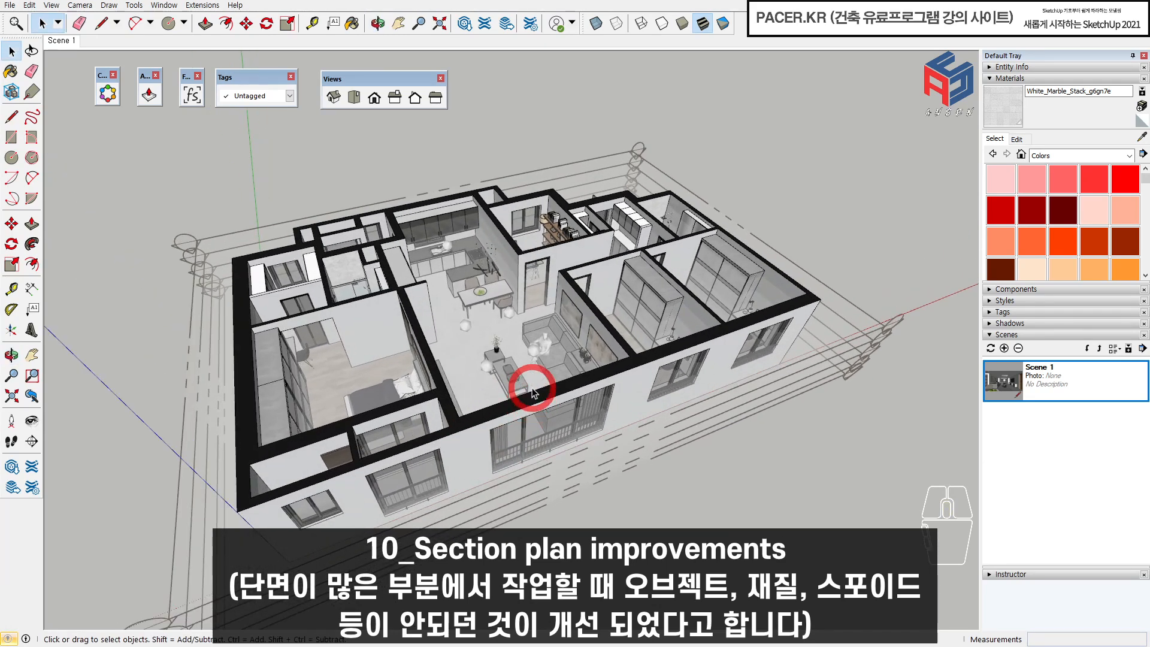
pyautogui.moveTo(534, 393); pyautogui.dragTo(572, 364, button='middle')
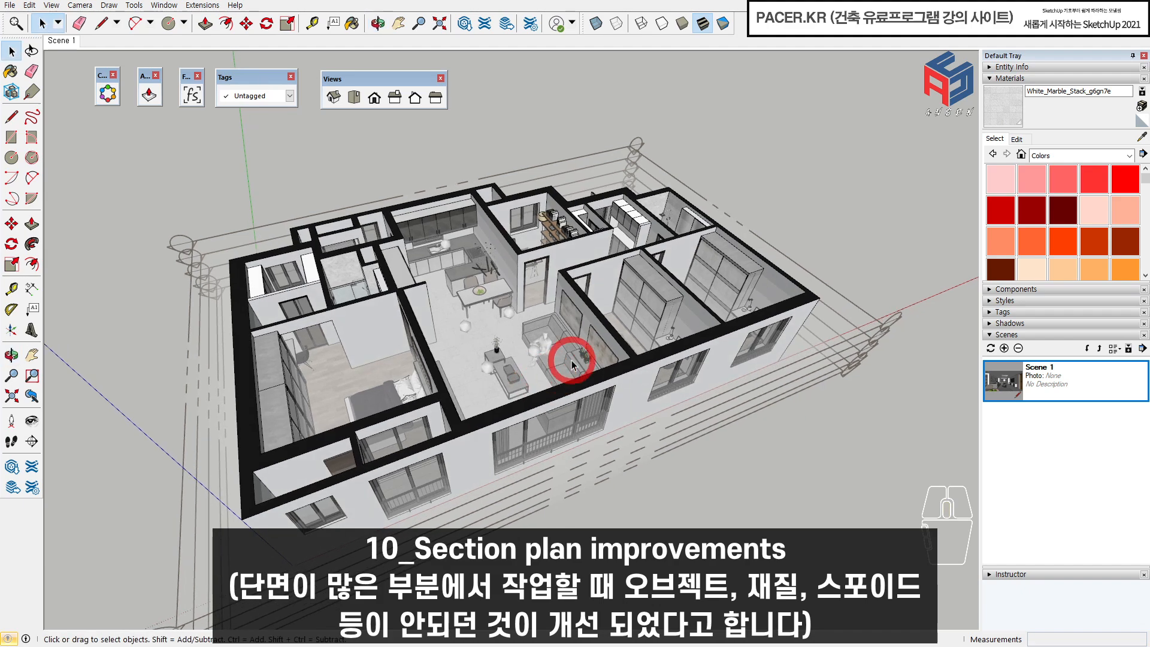
pyautogui.moveTo(737, 300); pyautogui.dragTo(606, 365, button='middle')
pyautogui.scroll(1, 514, 341)
pyautogui.moveTo(514, 342)
pyautogui.mouseDown(button='middle')
pyautogui.moveTo(508, 357)
pyautogui.moveTo(490, 331)
pyautogui.moveTo(498, 318)
pyautogui.mouseUp(button='middle')
pyautogui.scroll(2, 490, 331)
pyautogui.click(502, 281)
pyautogui.doubleClick(505, 280)
pyautogui.scroll(3, 508, 279)
pyautogui.click(561, 310)
pyautogui.scroll(-3, 539, 312)
pyautogui.scroll(3, 479, 312)
# - Sample several materials around the apartment's dining area with the Paint Bucket eyedropper, and return to the Select tool
pyautogui.press('b')
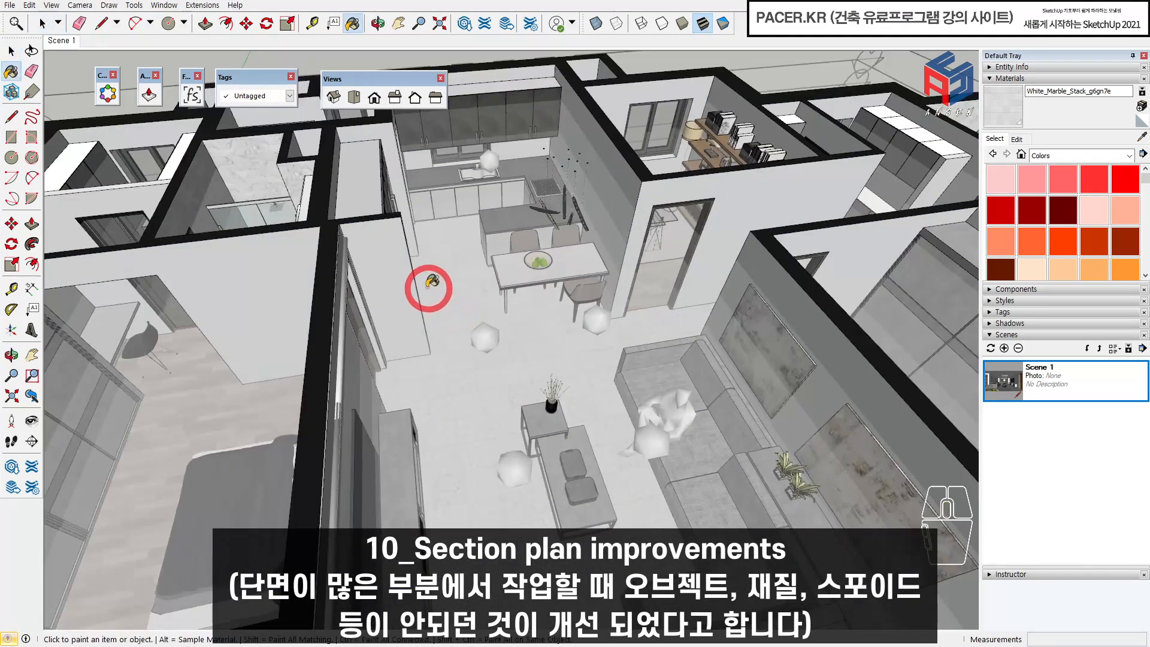
pyautogui.keyDown('alt'); pyautogui.click(413, 291); pyautogui.keyUp('alt')
pyautogui.keyDown('alt'); pyautogui.click(522, 271); pyautogui.keyUp('alt')
pyautogui.keyDown('alt'); pyautogui.click(496, 325); pyautogui.keyUp('alt')
pyautogui.scroll(-6, 526, 334)
pyautogui.keyDown('shift'); pyautogui.moveTo(550, 335); pyautogui.dragTo(568, 355, button='middle'); pyautogui.keyUp('shift')
pyautogui.press('space')
pyautogui.scroll(1, 568, 356)
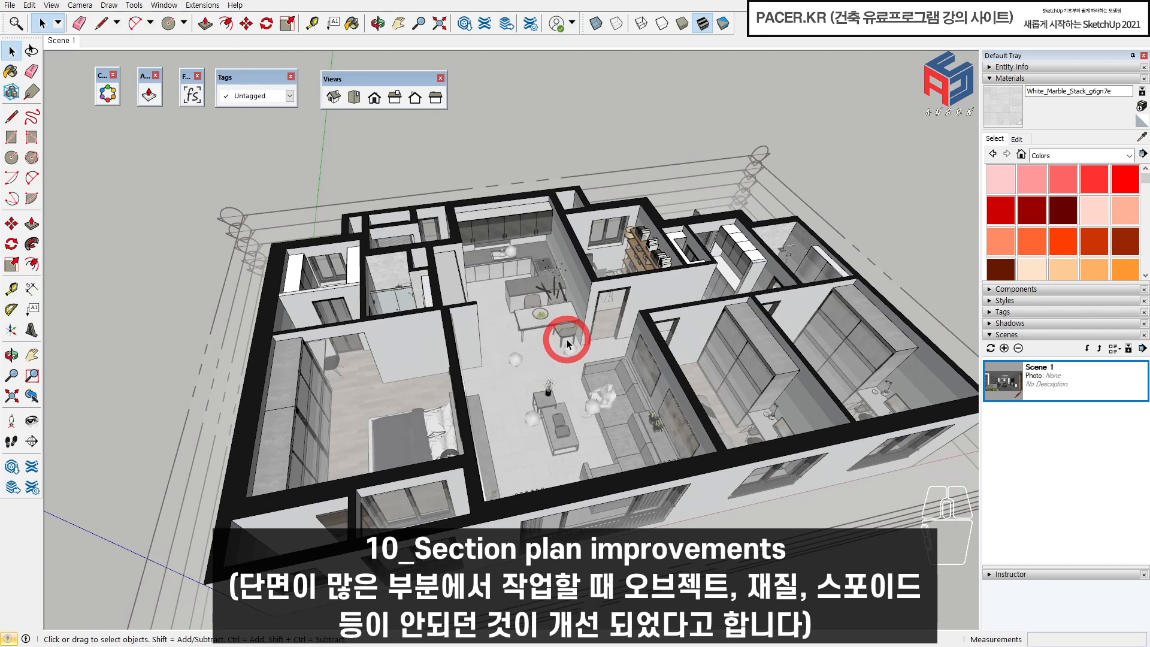
pyautogui.scroll(-2, 575, 346)
pyautogui.moveTo(578, 347); pyautogui.dragTo(636, 331, button='middle')
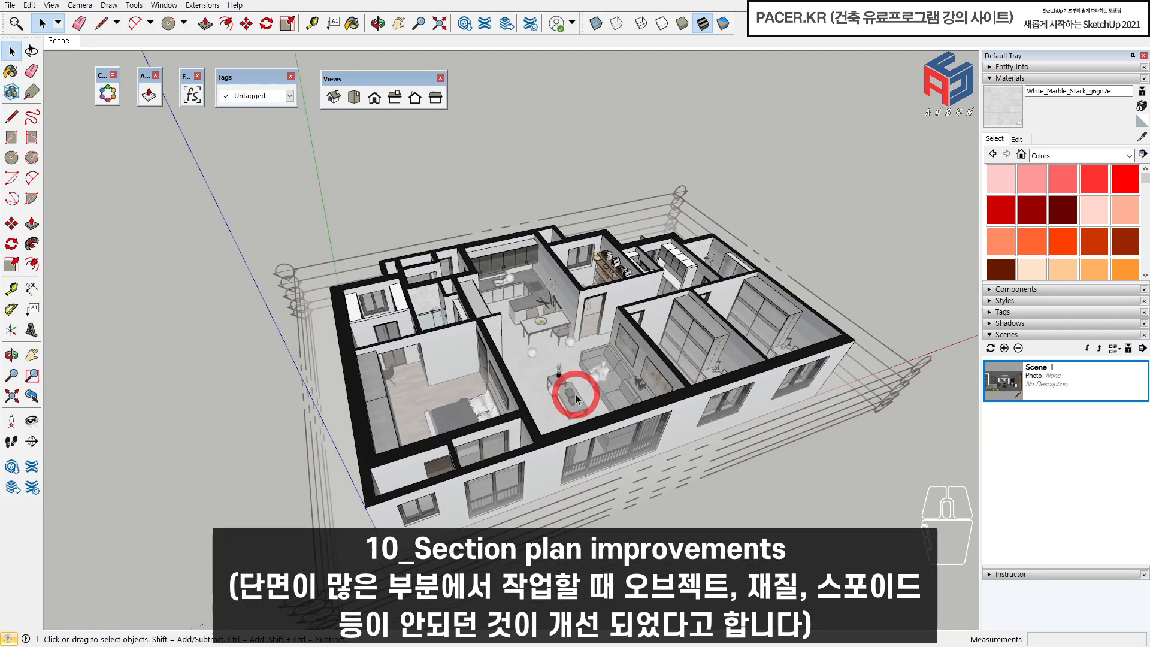
pyautogui.keyDown('shift'); pyautogui.moveTo(622, 394); pyautogui.dragTo(587, 402, button='middle'); pyautogui.keyUp('shift')
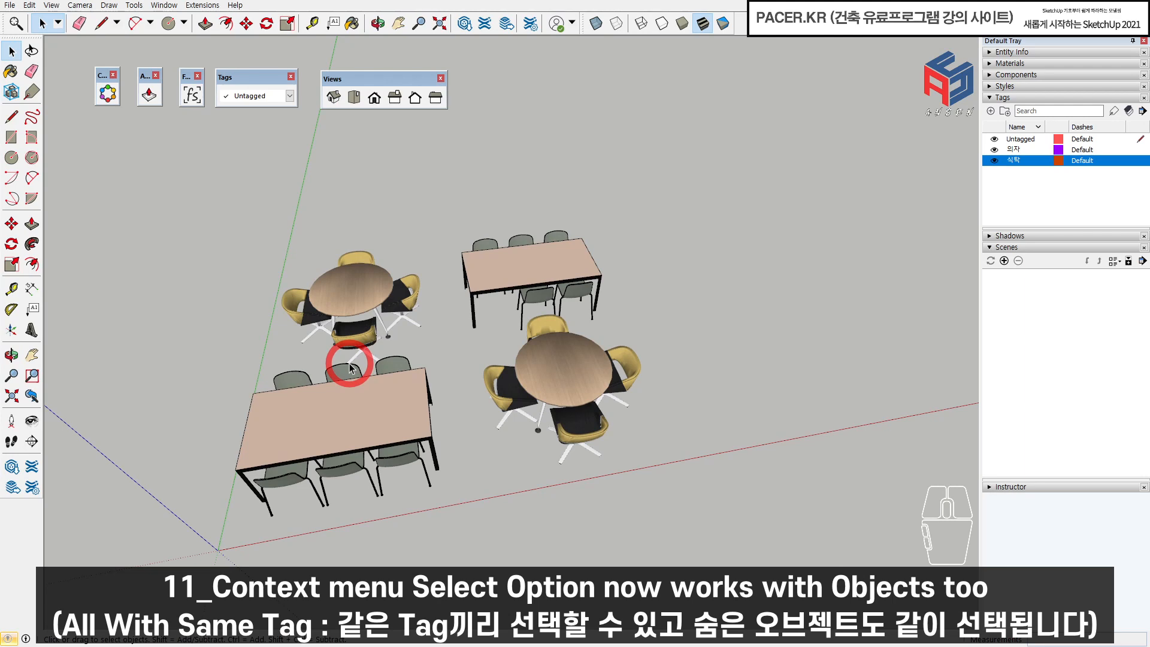
# - Select the rear round table and extend the selection to all objects with the same tag, 식탁
pyautogui.scroll(-2, 349, 364)
pyautogui.click(360, 305)
pyautogui.moveTo(383, 314); pyautogui.dragTo(419, 353, button='middle')
pyautogui.scroll(2, 380, 310)
pyautogui.rightClick(378, 305)
pyautogui.click(454, 415)
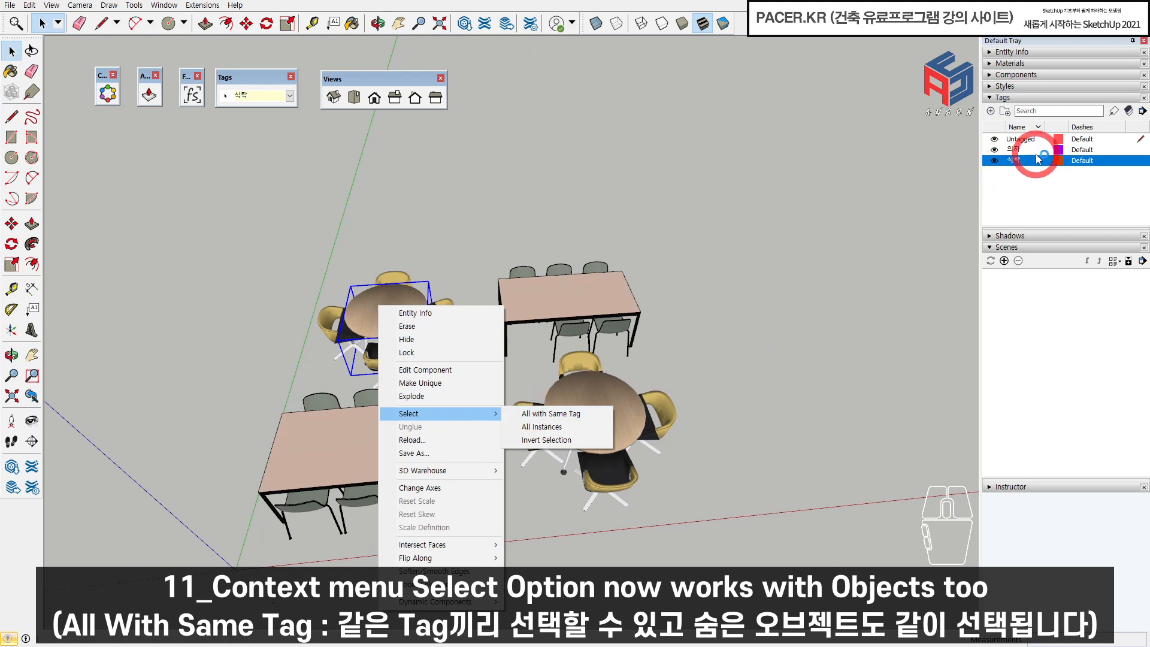
pyautogui.click(569, 413)
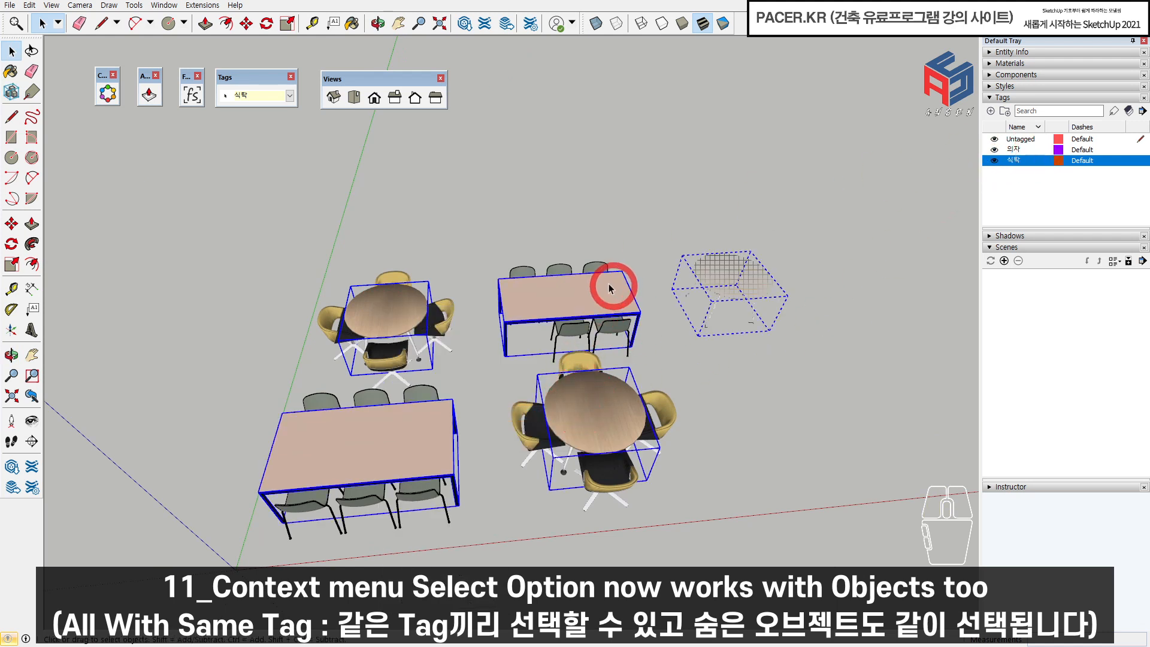
# - Select only the hidden table, and reselect everything sharing the rear round table's tag with All with Same Tag
pyautogui.click(734, 282)
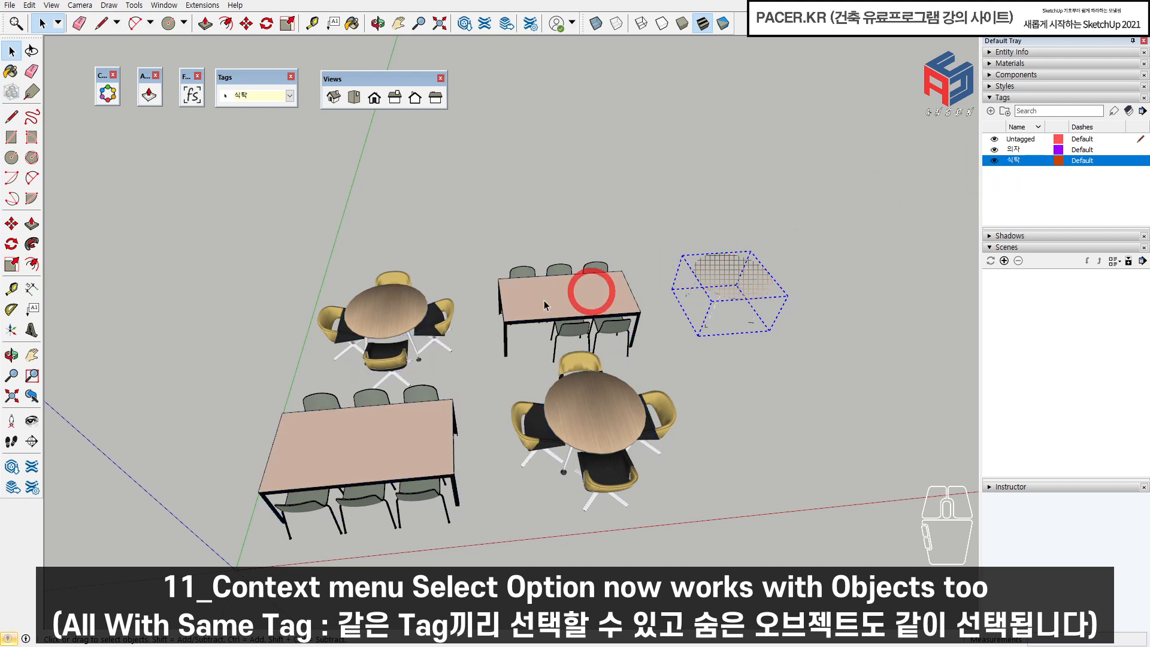
pyautogui.click(381, 330)
pyautogui.rightClick(414, 292)
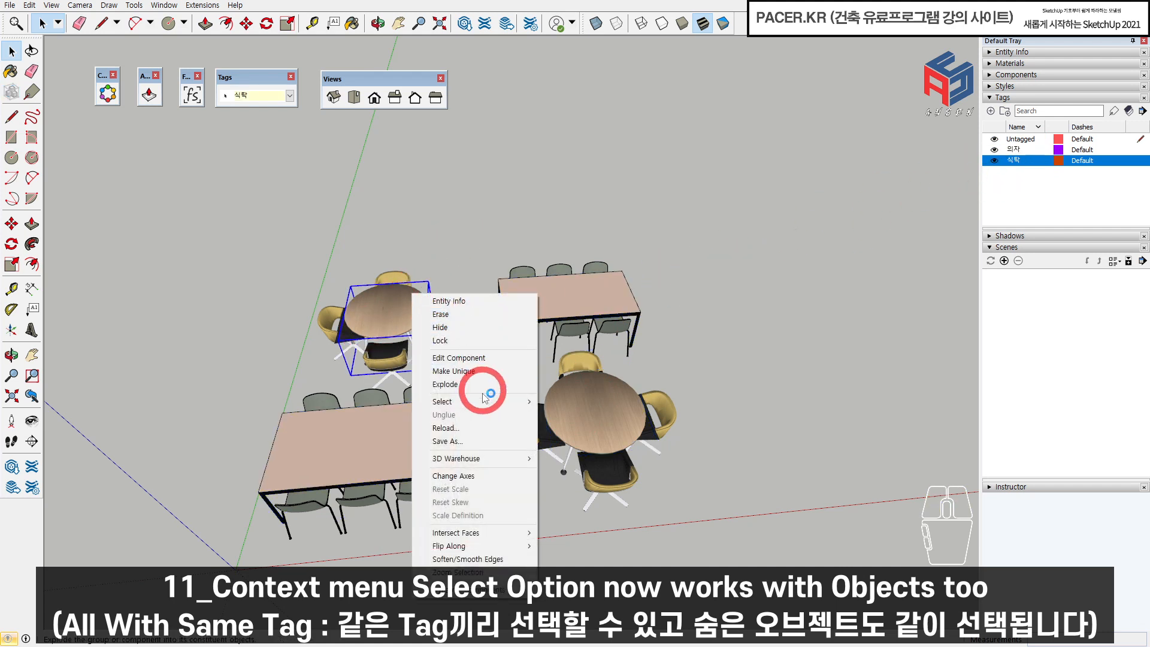
pyautogui.moveTo(485, 401)
pyautogui.click(563, 401)
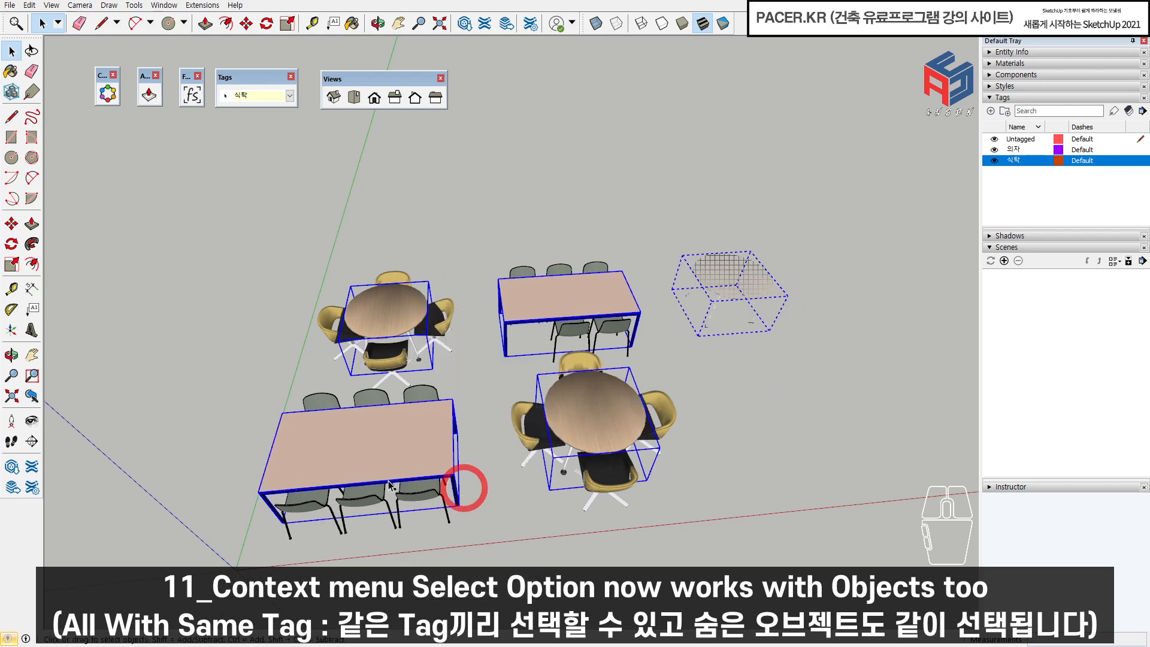
pyautogui.click(392, 276)
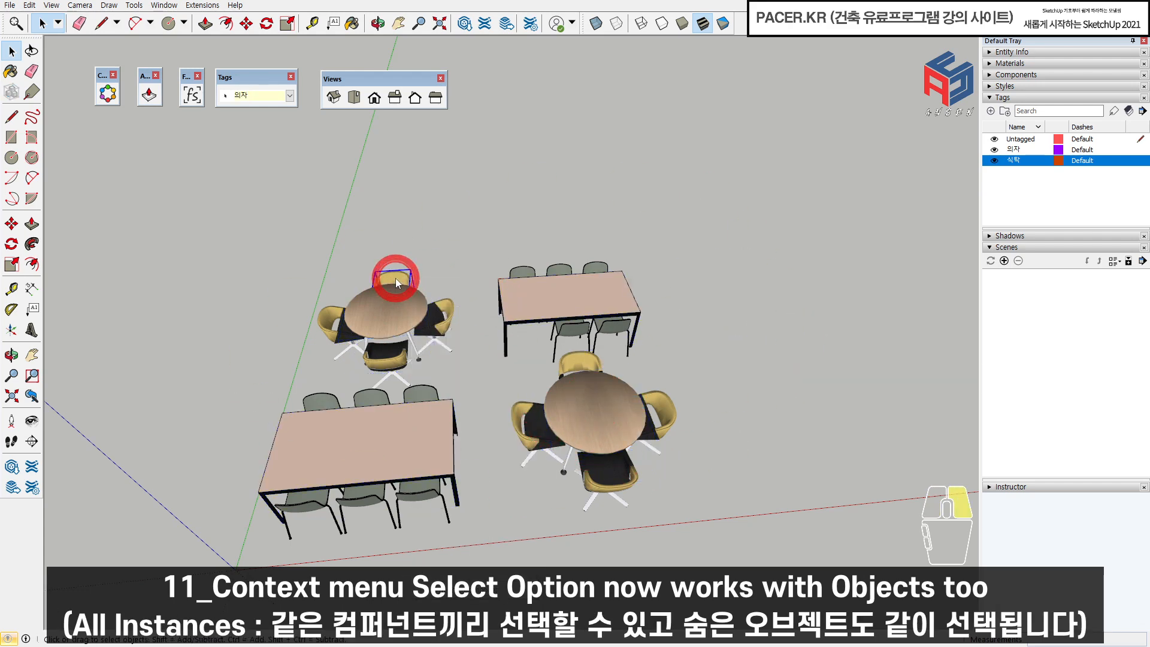
pyautogui.rightClick(397, 278)
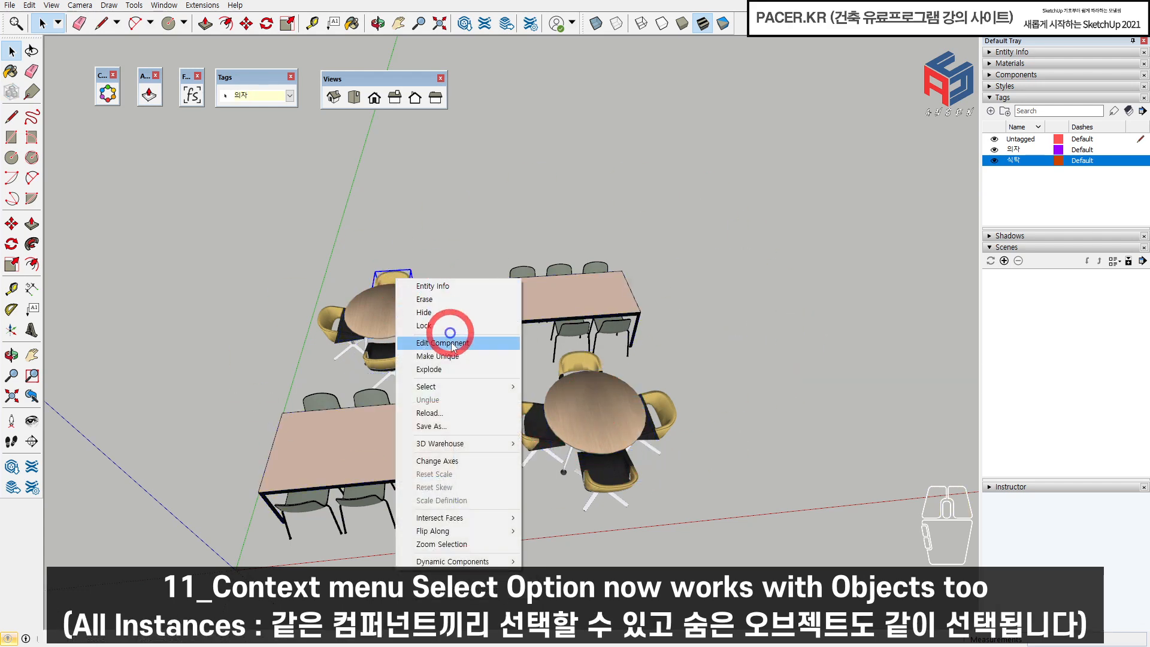
pyautogui.click(552, 273)
pyautogui.doubleClick(516, 270)
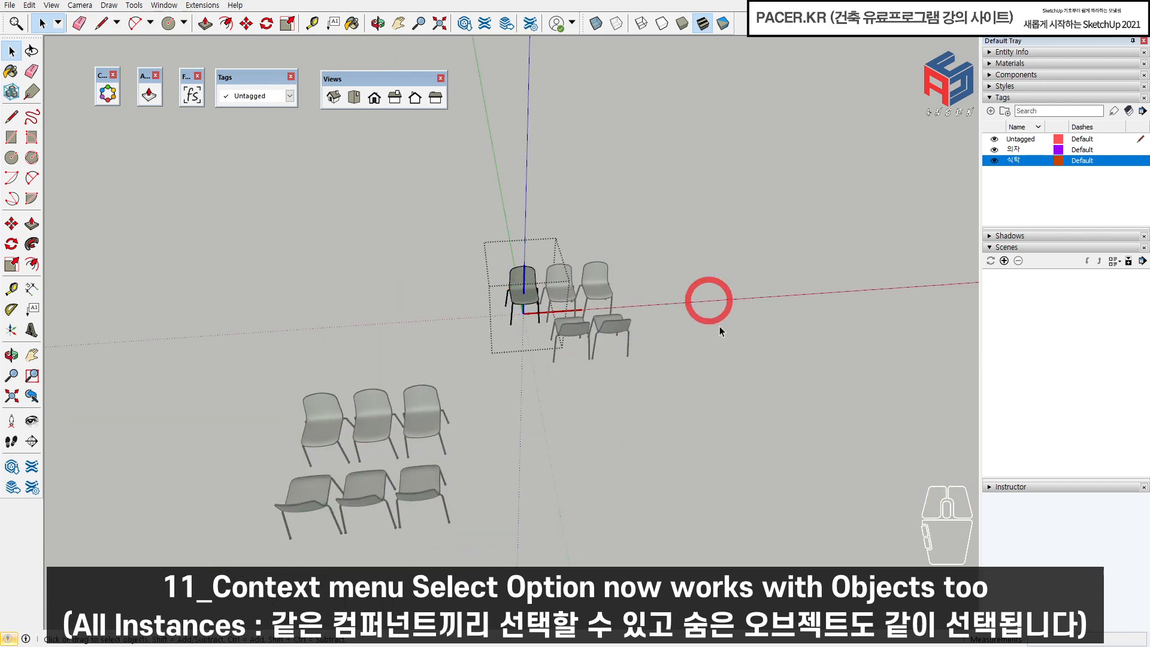
pyautogui.click(365, 568)
# - Select all instances of the grey chair component used at the rectangular tables
pyautogui.rightClick(521, 272)
pyautogui.click(566, 379)
pyautogui.click(718, 394)
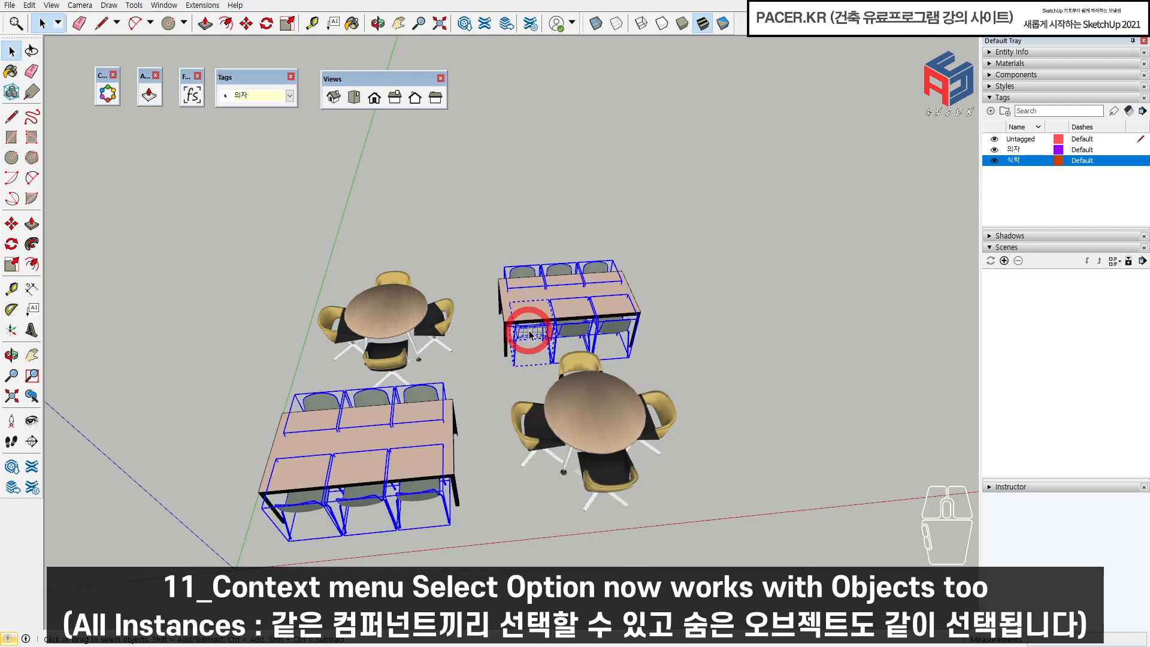
# - Select the rear round table and invert the selection so that every other piece of furniture is selected instead
pyautogui.rightClick(413, 310)
pyautogui.moveTo(487, 417)
pyautogui.click(608, 445)
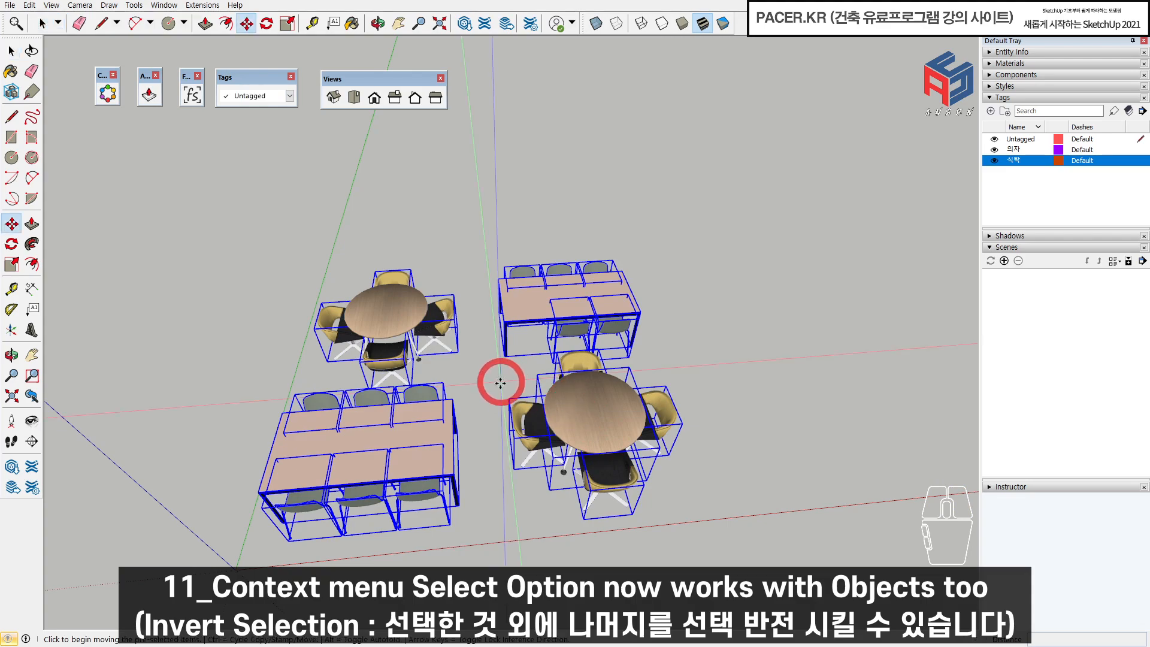
# - Try moving the inverted selection of furniture away from the rear round table
pyautogui.press('m')
pyautogui.click(501, 380)
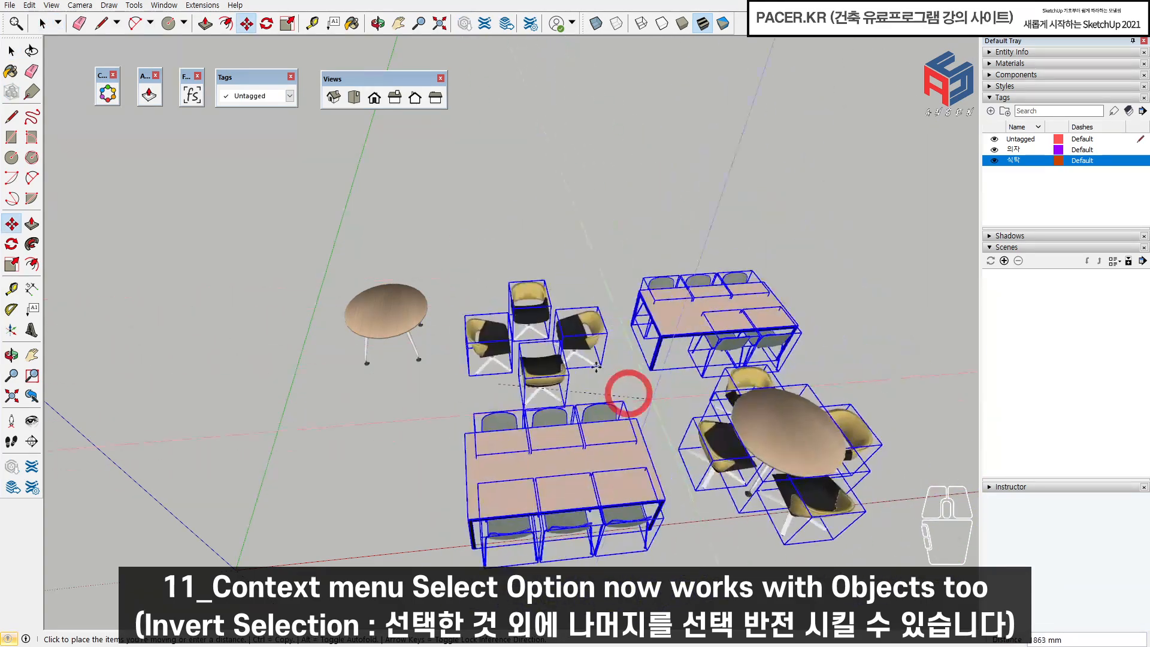
pyautogui.press('space')
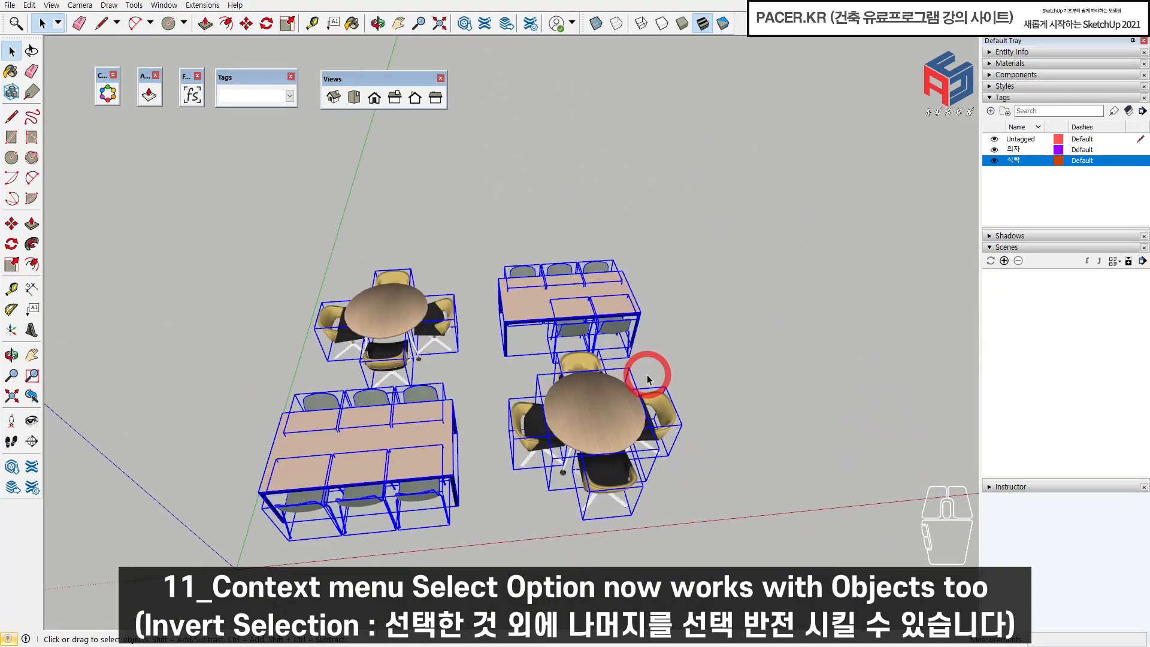
pyautogui.click(422, 339)
pyautogui.click(458, 293)
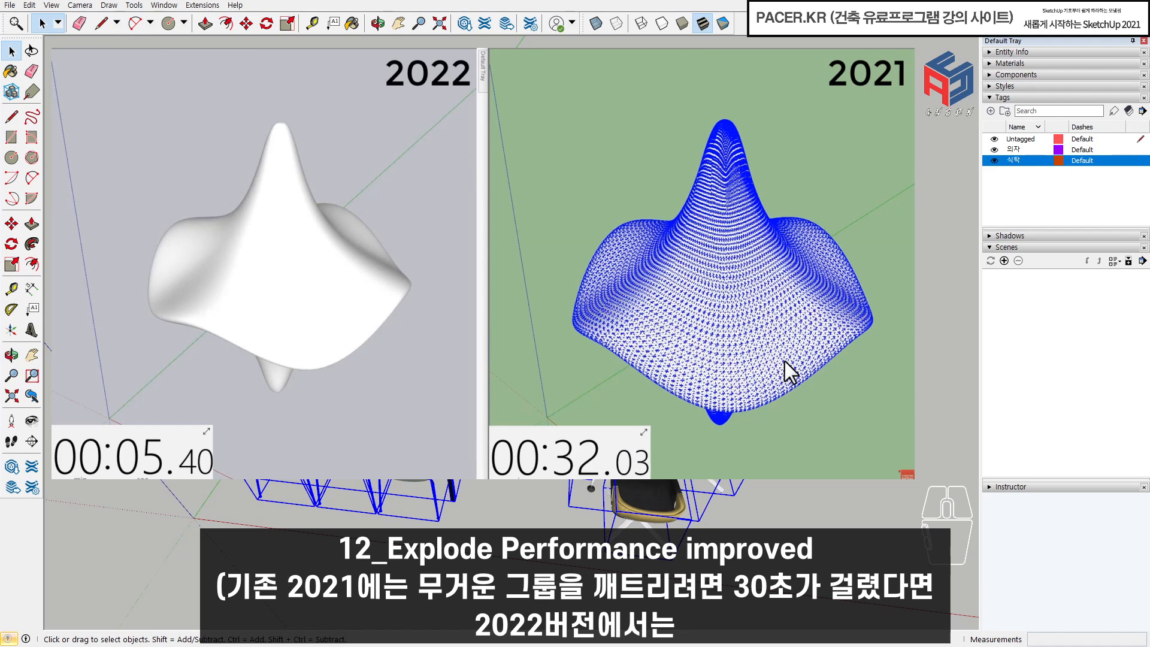
pyautogui.moveTo(515, 336); pyautogui.dragTo(500, 350, button='middle')
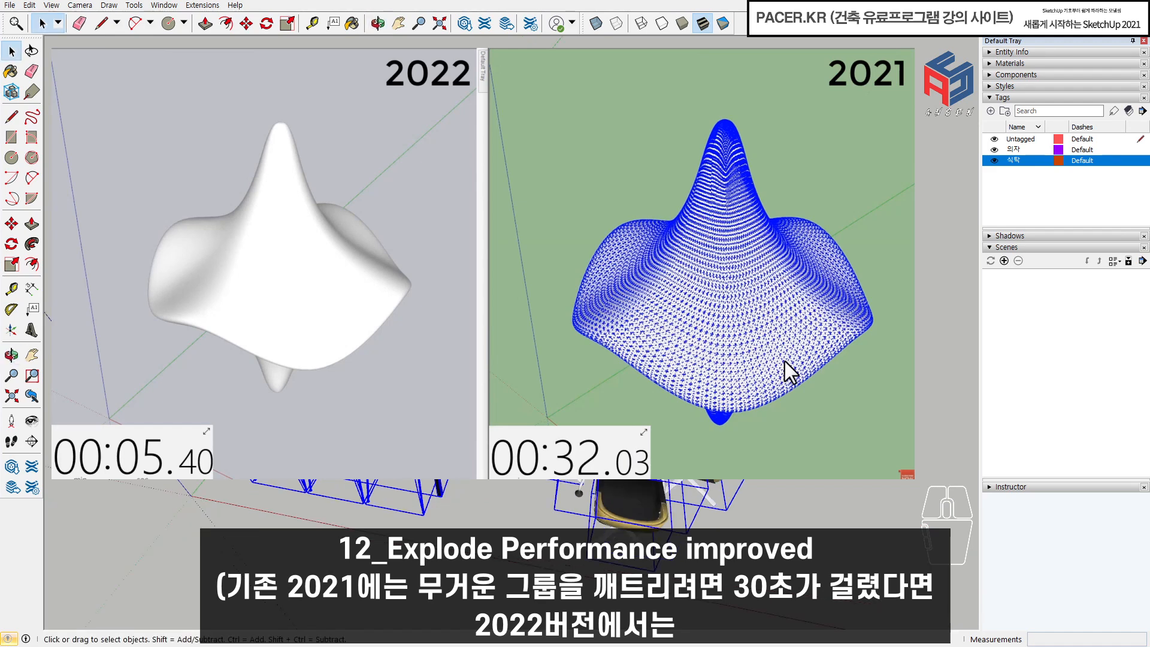
pyautogui.moveTo(509, 339); pyautogui.dragTo(507, 352, button='middle')
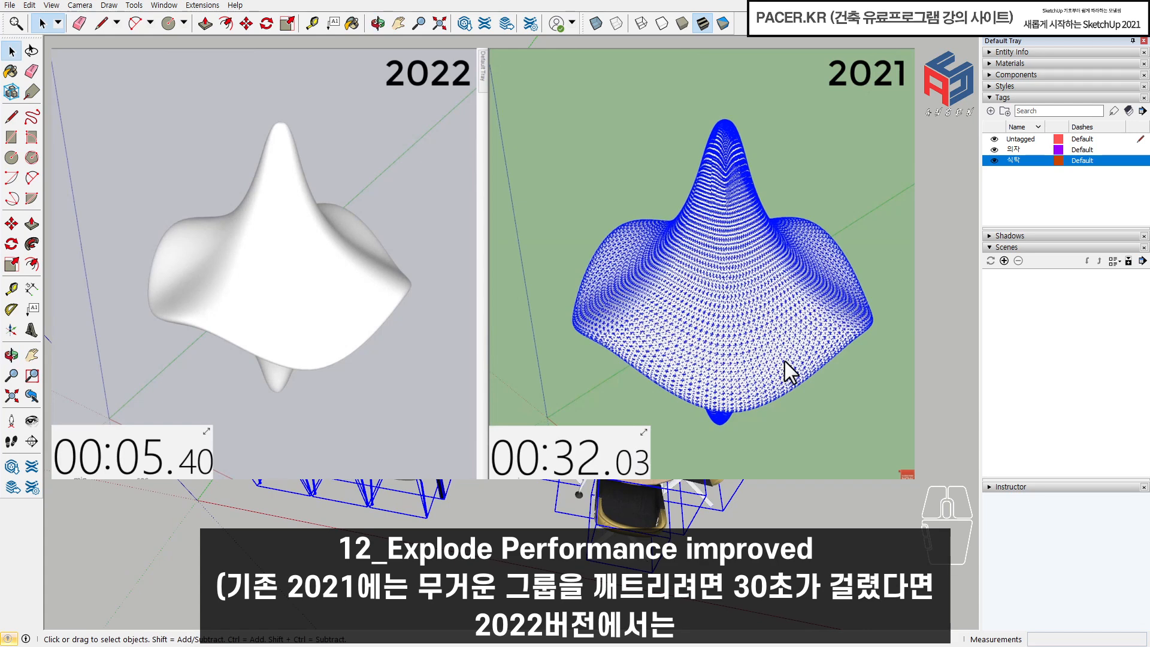